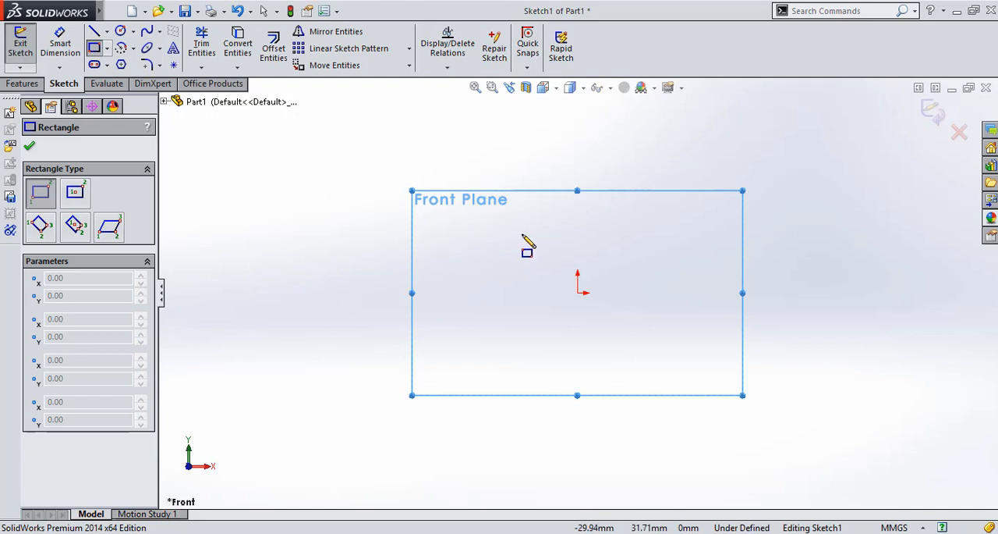
Sketch a corner rectangle about 20 by 25 mm, with its left edge vertically above the origin
{"action": "left_click", "coordinate": [577, 130]}
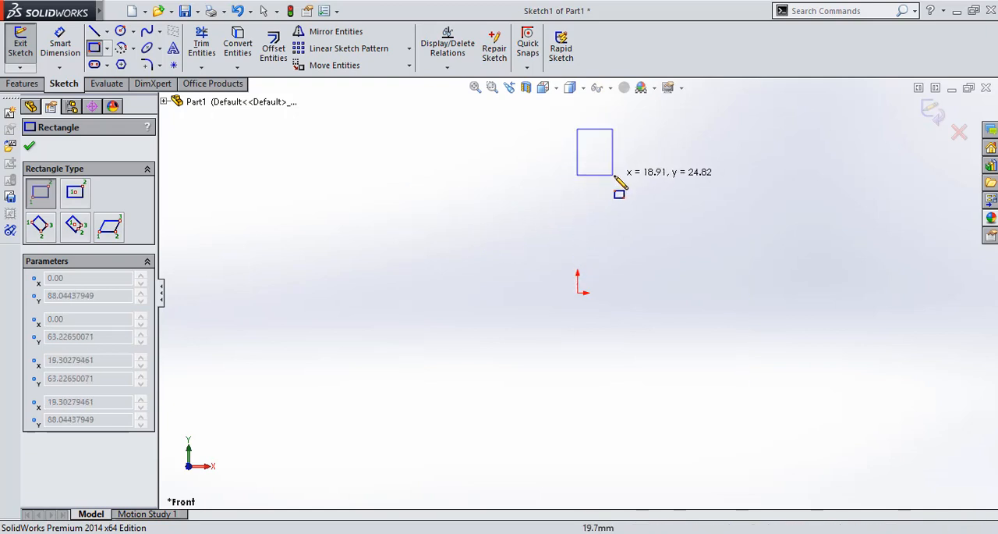
{"action": "left_click", "coordinate": [614, 174]}
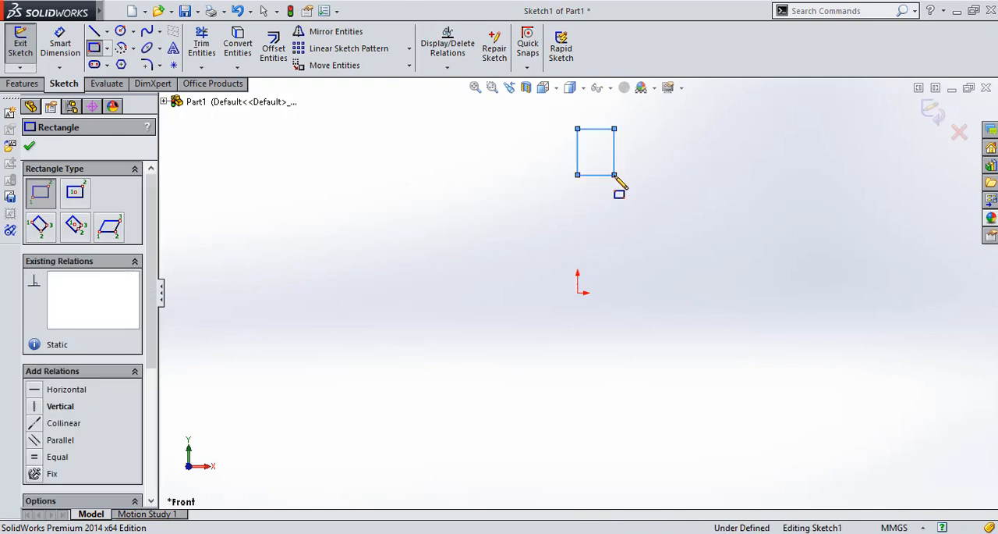
Sketch a corner rectangle about 65 by 136 mm below the first one, and another about 20 by 30 mm beneath its lower-left corner
{"action": "left_click", "coordinate": [107, 49]}
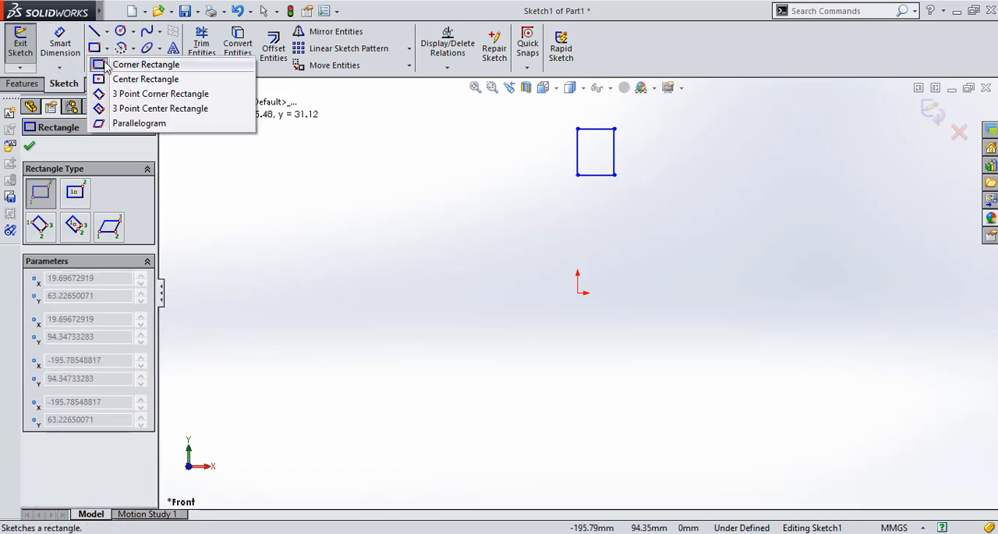
{"action": "left_click", "coordinate": [172, 64]}
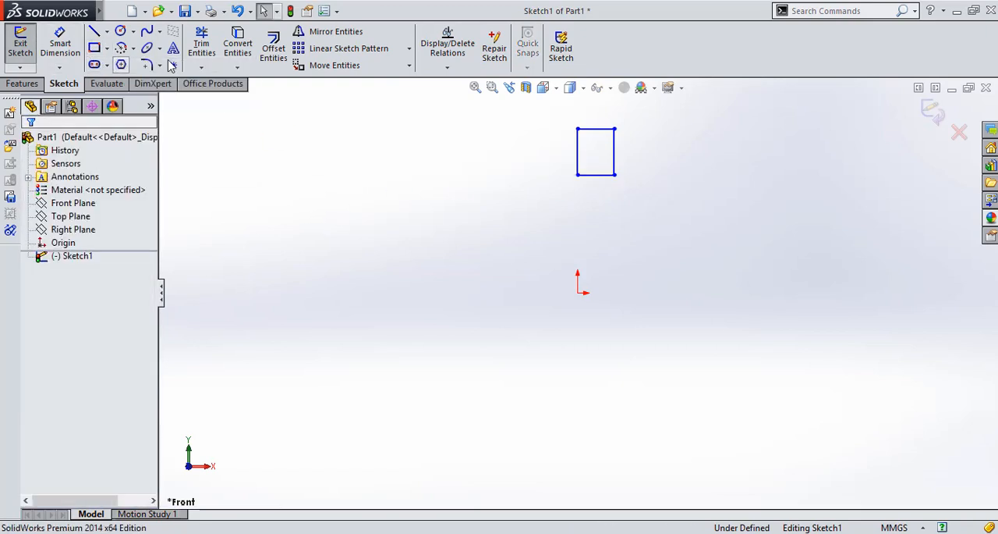
{"action": "left_click", "coordinate": [94, 47]}
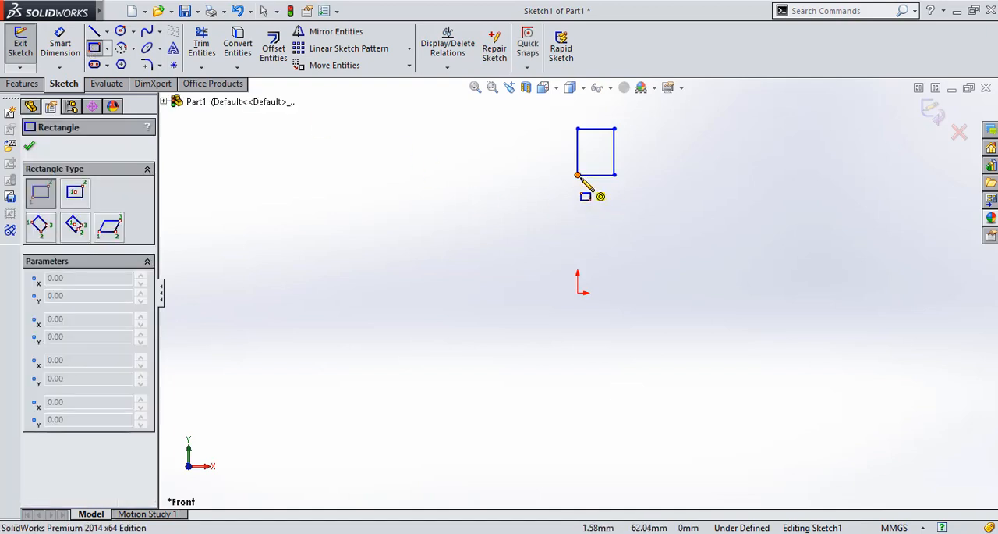
{"action": "left_click", "coordinate": [577, 175]}
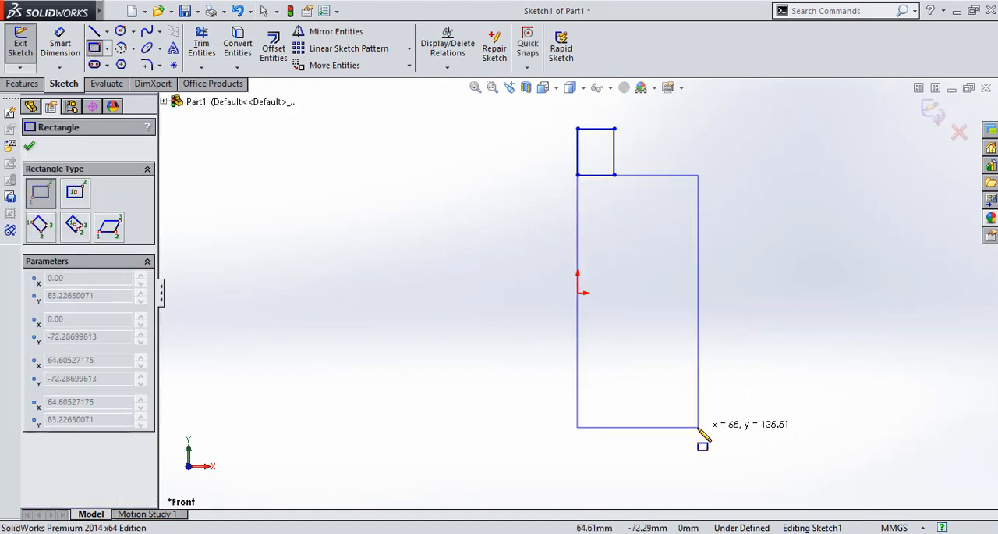
{"action": "left_click", "coordinate": [698, 427]}
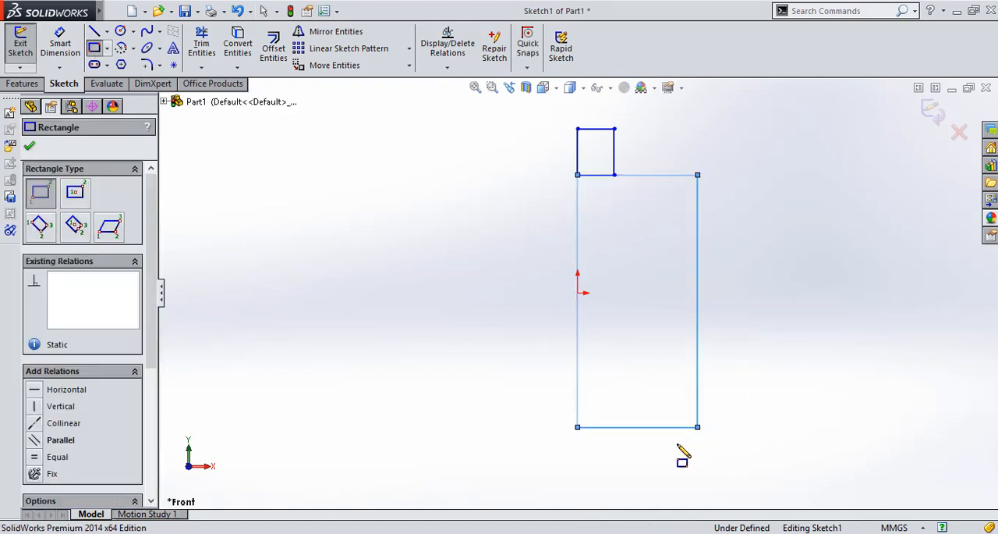
{"action": "left_click", "coordinate": [577, 427]}
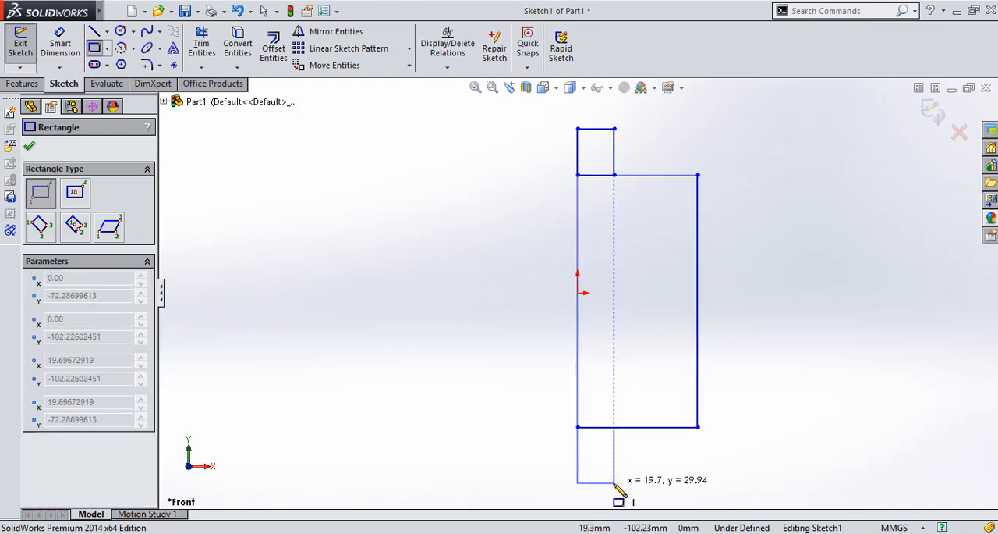
{"action": "left_click", "coordinate": [615, 482]}
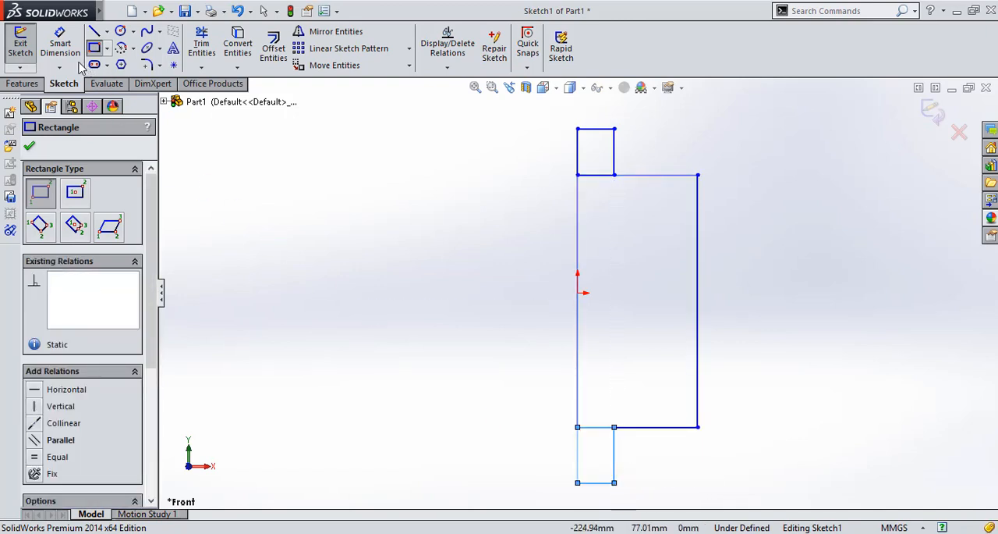
Dimension the large middle rectangle 50 mm wide and 100 mm high
{"action": "left_click", "coordinate": [62, 47]}
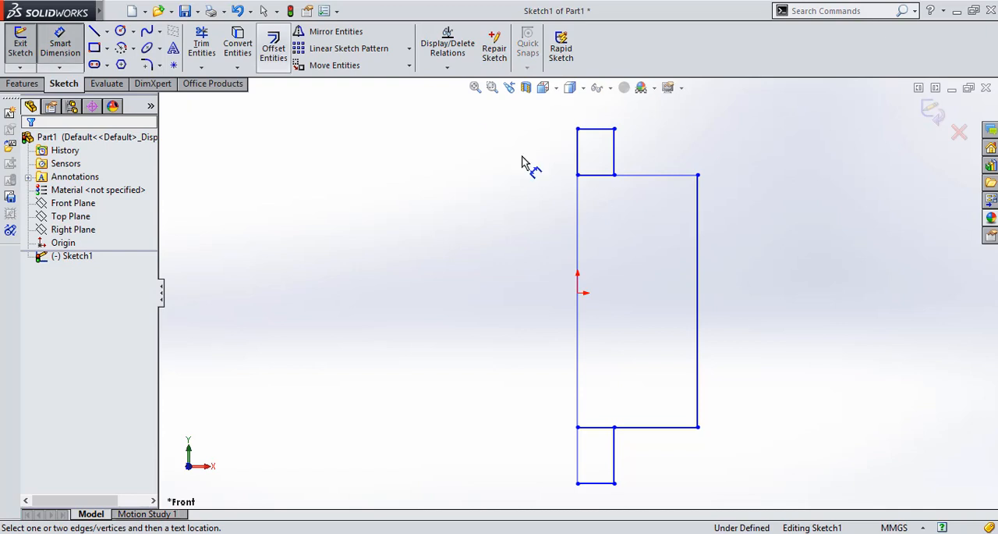
{"action": "left_click", "coordinate": [579, 216]}
{"action": "left_click", "coordinate": [698, 218]}
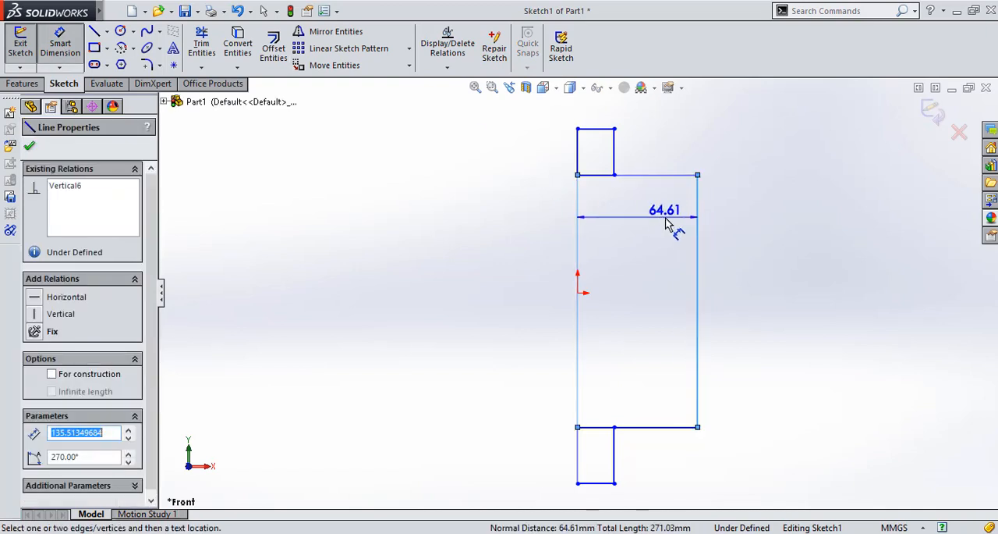
{"action": "left_click", "coordinate": [667, 223]}
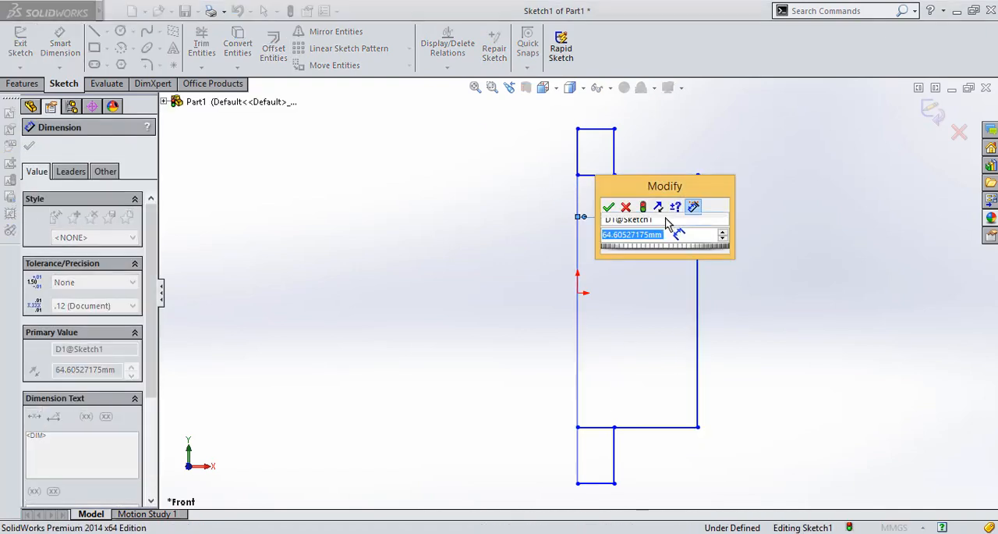
{"action": "type", "text": "50"}
{"action": "key", "text": "Return"}
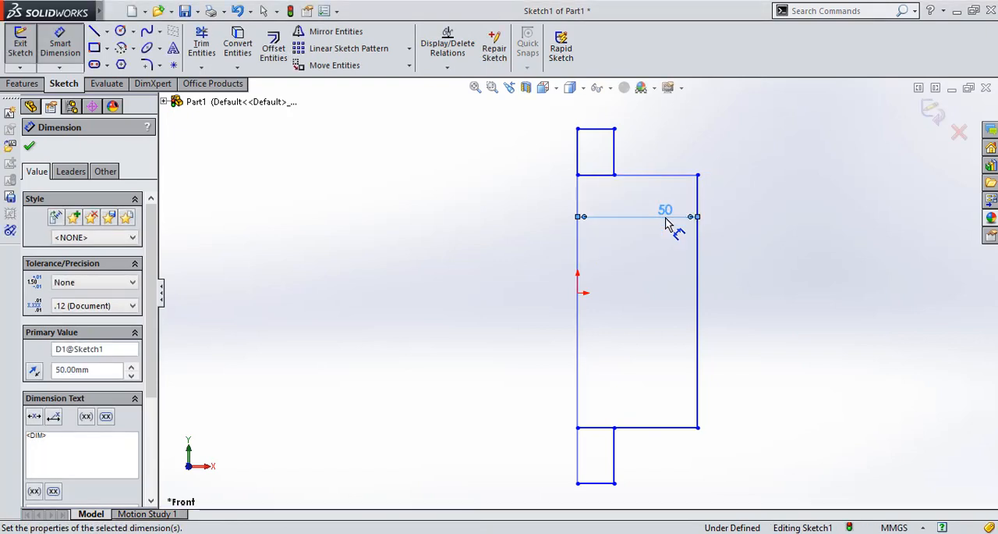
{"action": "left_click", "coordinate": [699, 199]}
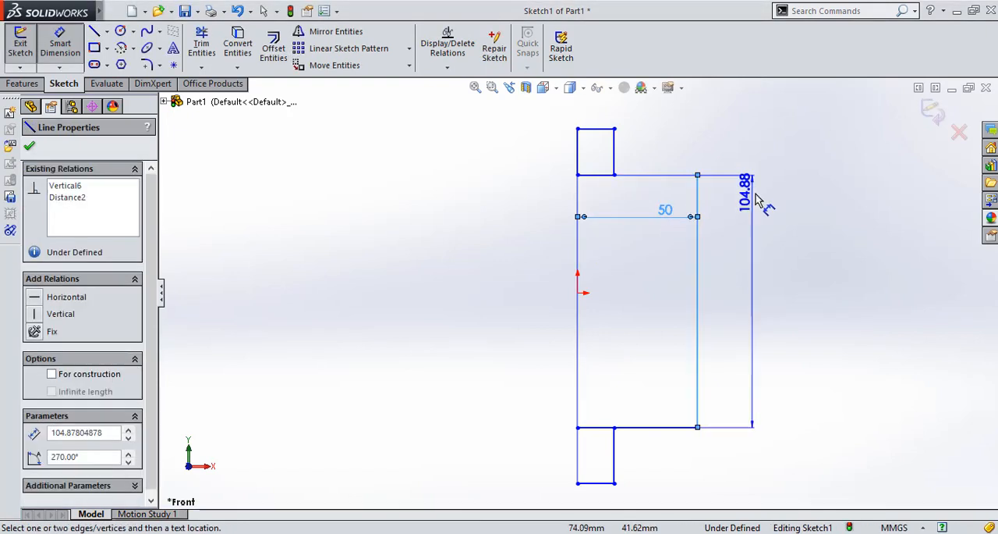
{"action": "left_click", "coordinate": [756, 202]}
{"action": "type", "text": "100"}
{"action": "key", "text": "Return"}
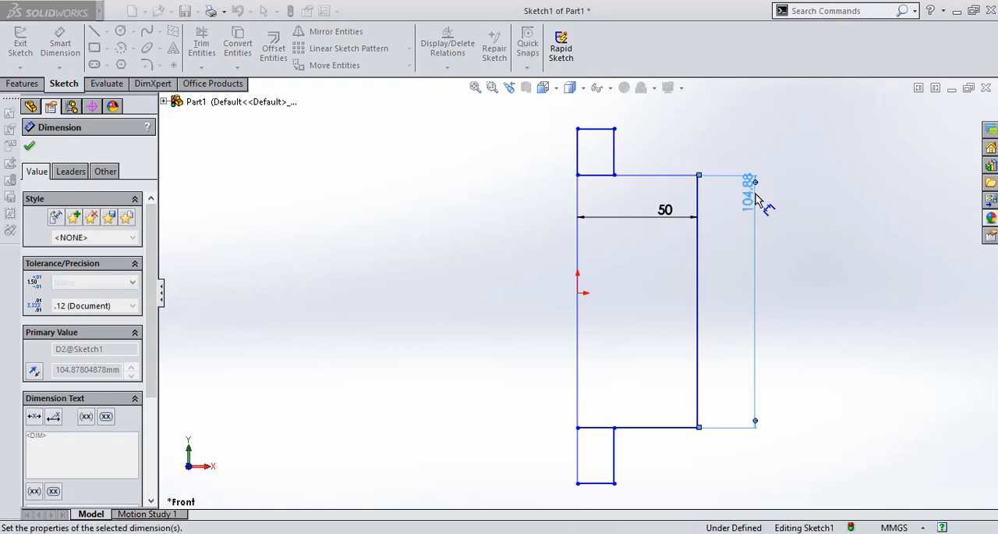
Dimension the vertical distance from the origin to the large rectangle's top edge as 50 mm
{"action": "left_click", "coordinate": [577, 293]}
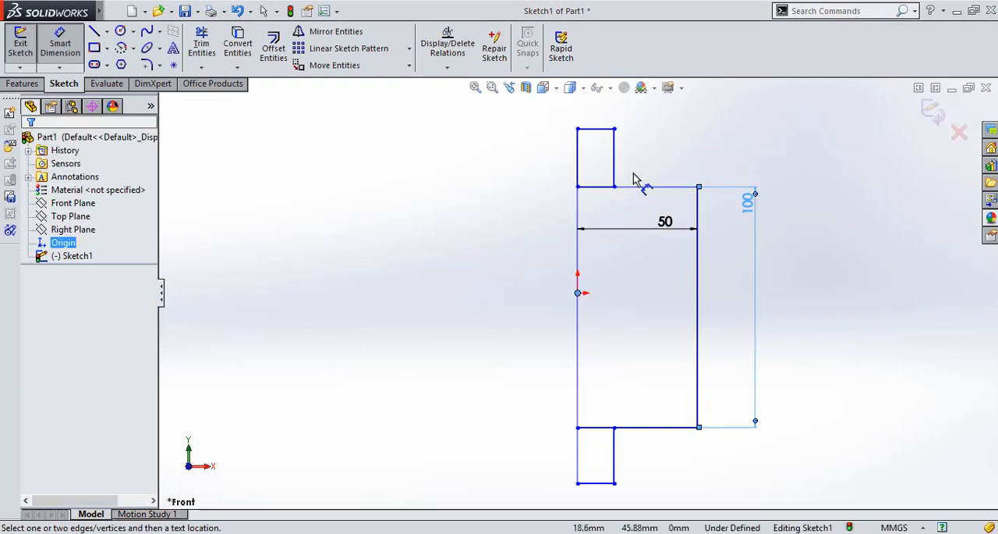
{"action": "left_click", "coordinate": [640, 187]}
{"action": "left_click", "coordinate": [528, 230]}
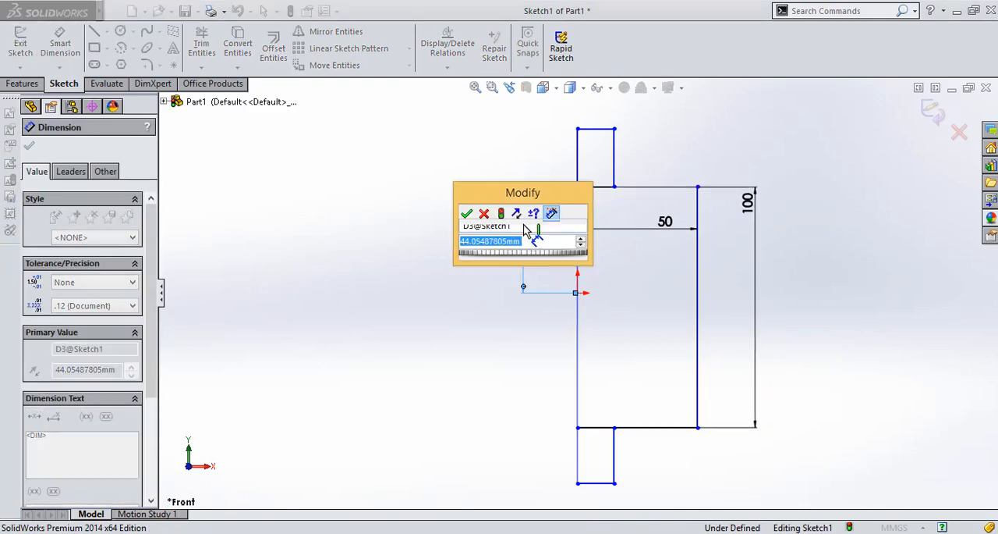
{"action": "type", "text": "50"}
{"action": "key", "text": "Return"}
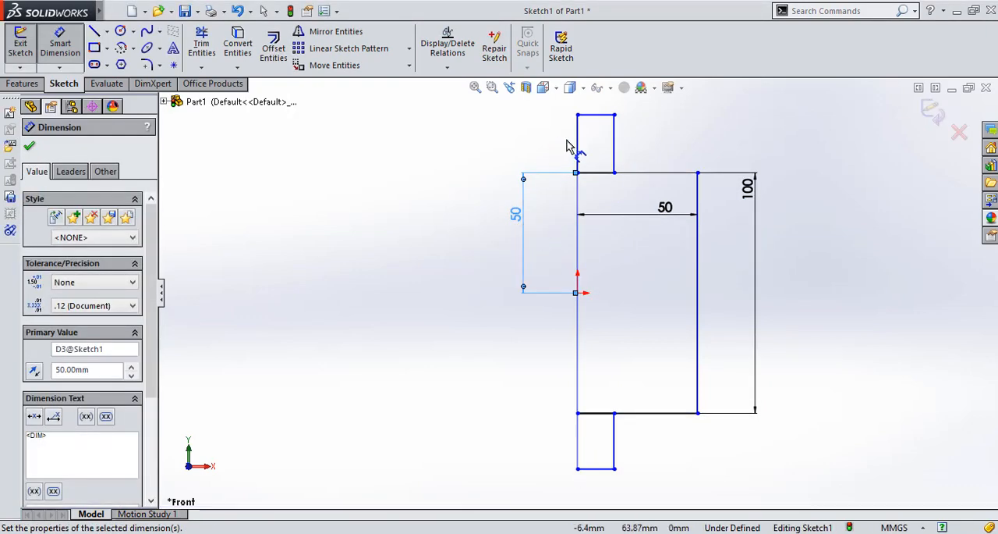
Dimension the upper small rectangle 25 mm high and 15 mm wide
{"action": "left_click", "coordinate": [577, 144]}
{"action": "left_click", "coordinate": [537, 145]}
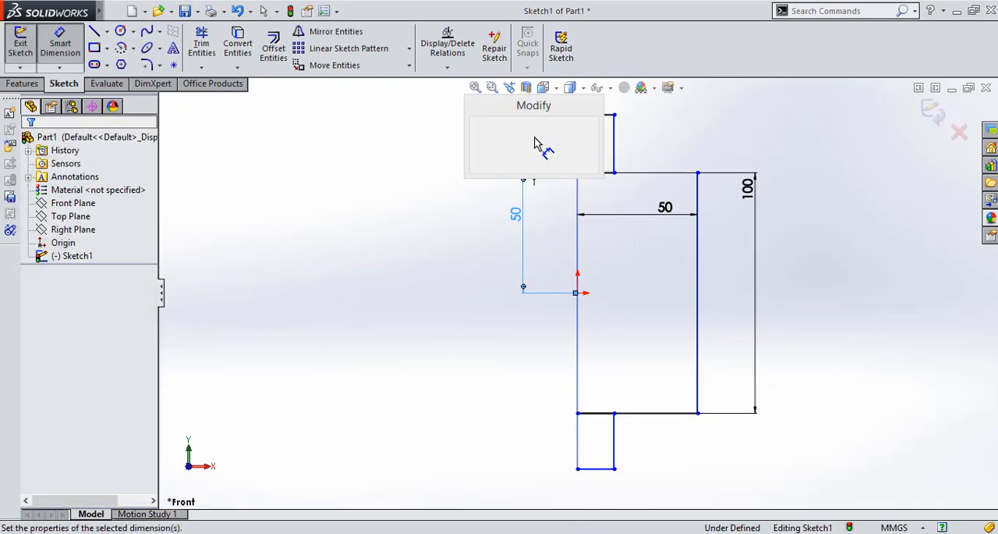
{"action": "type", "text": "25"}
{"action": "key", "text": "Return"}
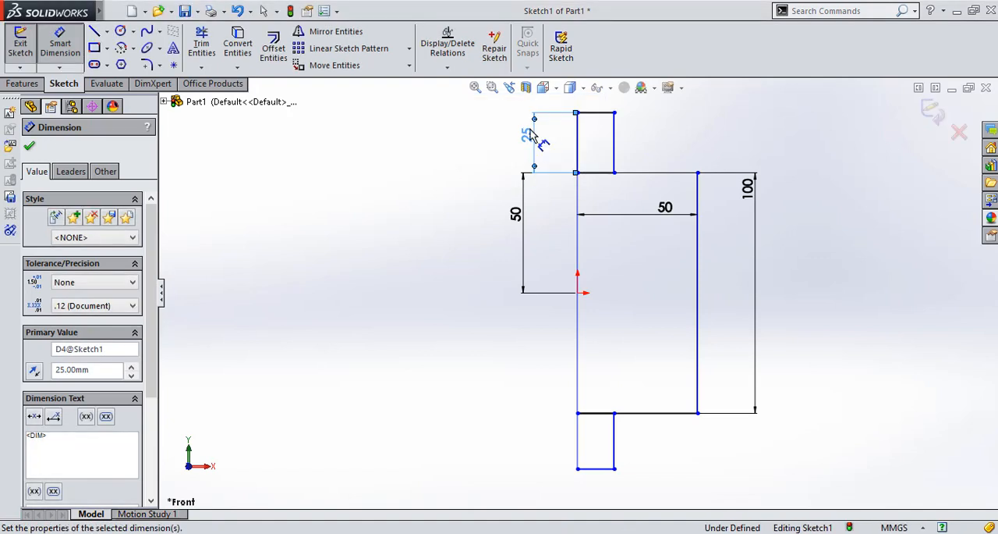
{"action": "left_click", "coordinate": [601, 113]}
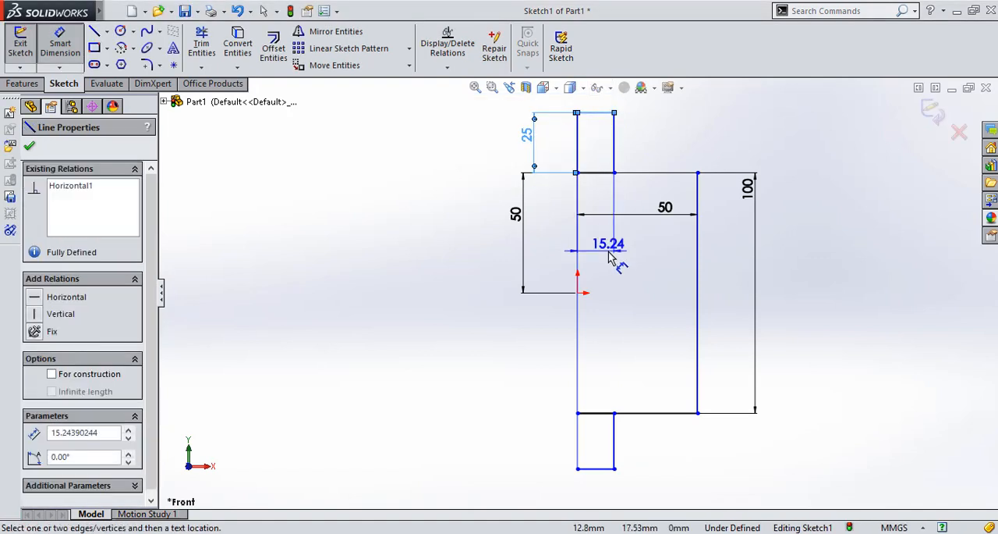
{"action": "left_click", "coordinate": [608, 257]}
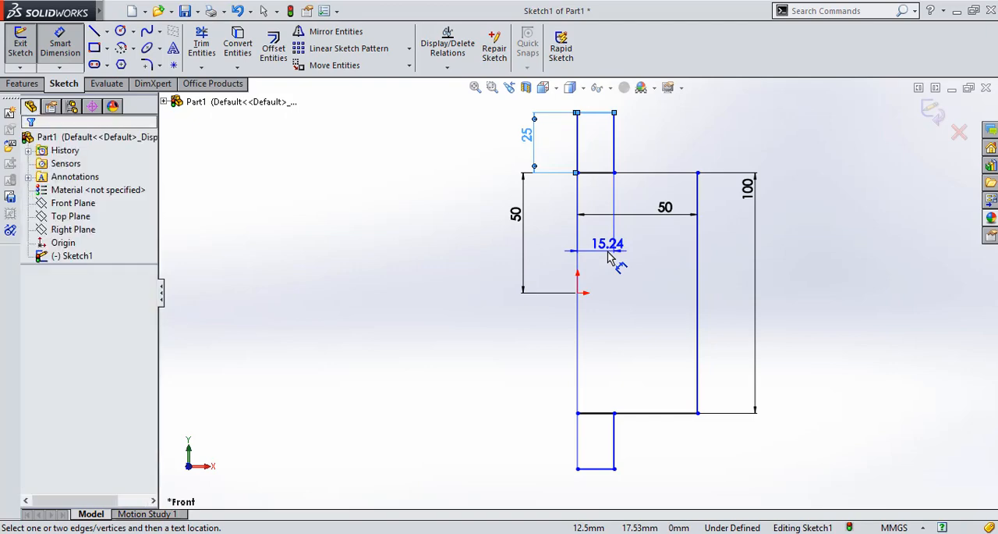
{"action": "type", "text": "15.00mm"}
{"action": "key", "text": "Return"}
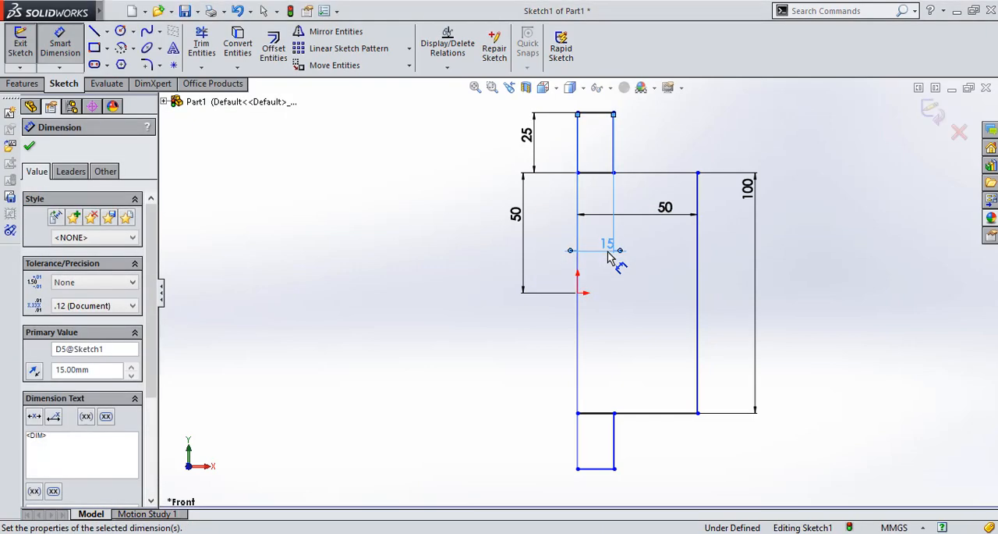
Dimension the lower small rectangle's width as 15 mm along its bottom edge
{"action": "left_click", "coordinate": [590, 474]}
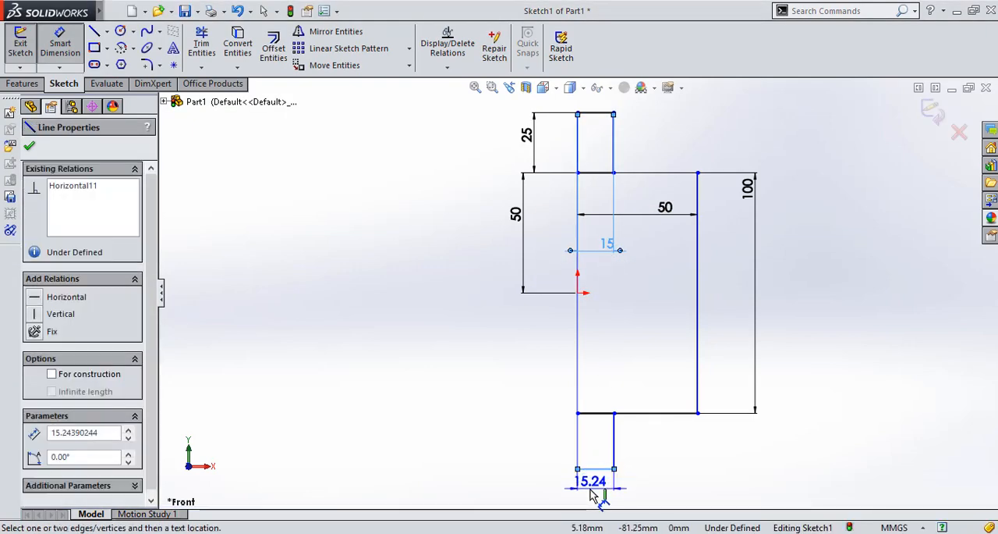
{"action": "left_click", "coordinate": [590, 493]}
{"action": "type", "text": "15"}
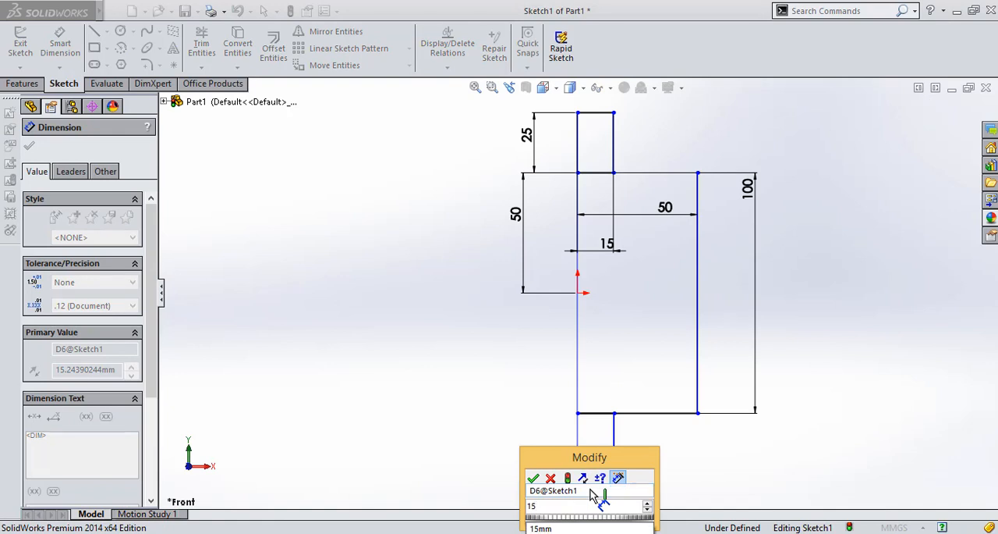
{"action": "key", "text": "BackSpace"}
{"action": "key", "text": "BackSpace"}
{"action": "type", "text": "25"}
{"action": "key", "text": "Return"}
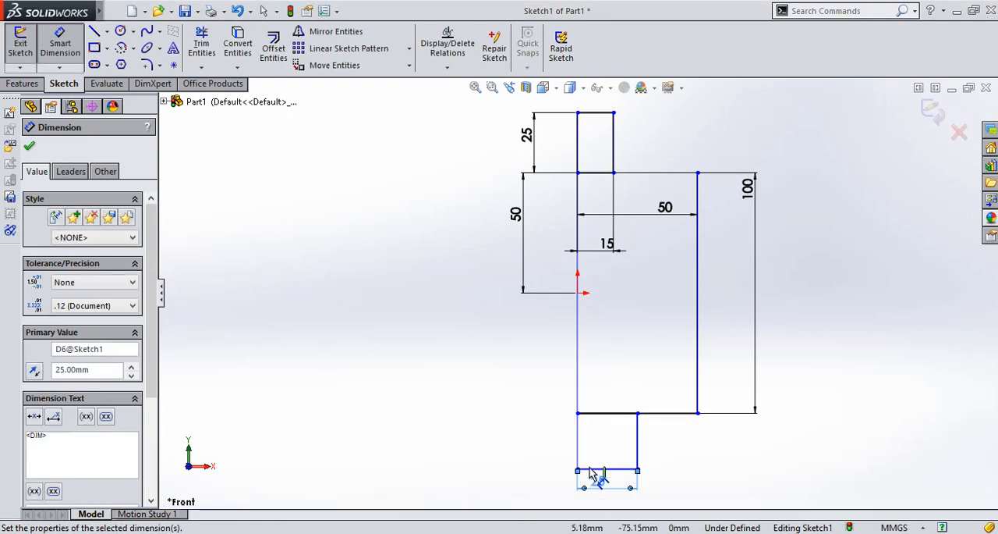
{"action": "double_click", "coordinate": [606, 482]}
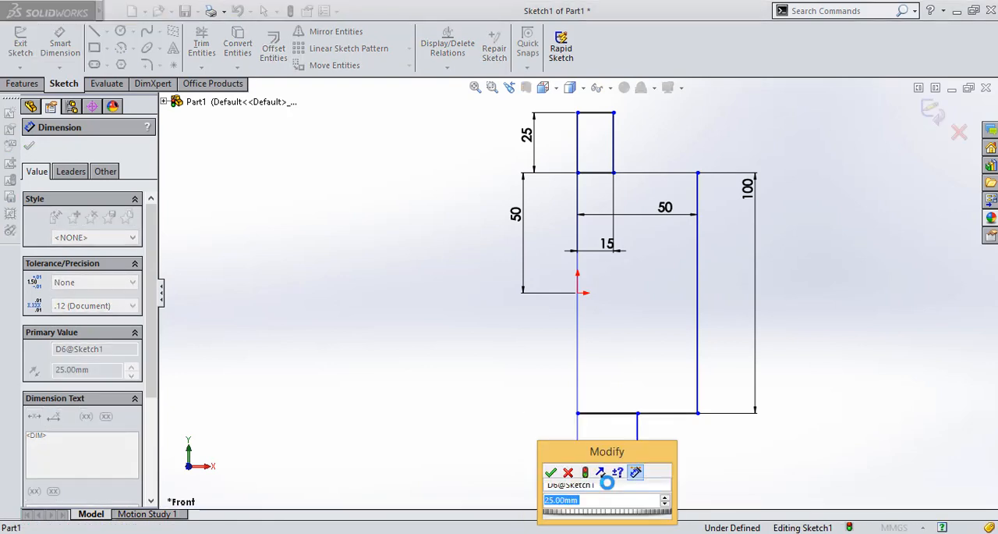
{"action": "type", "text": "15"}
{"action": "key", "text": "Return"}
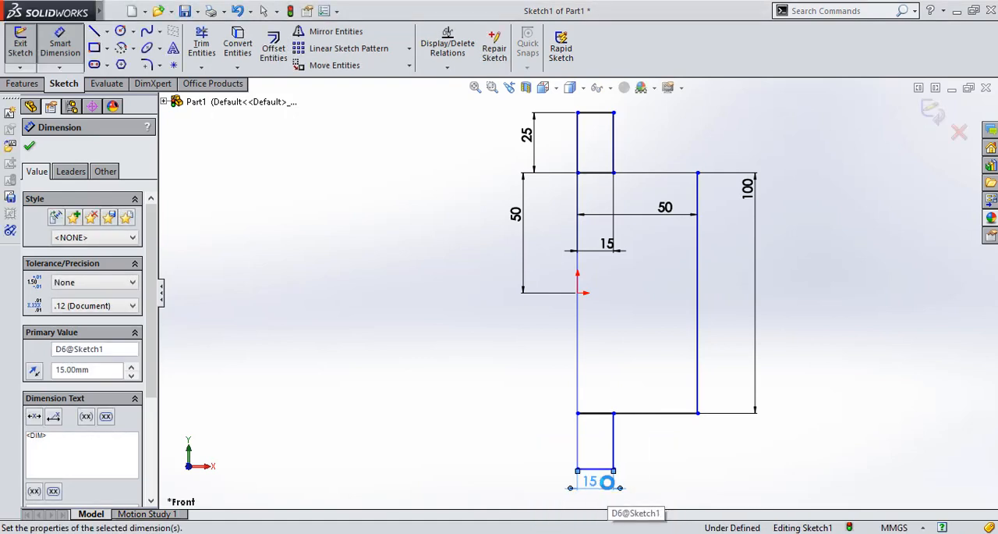
Dimension the lower small rectangle's height as 25 mm along its right edge
{"action": "left_click", "coordinate": [635, 460]}
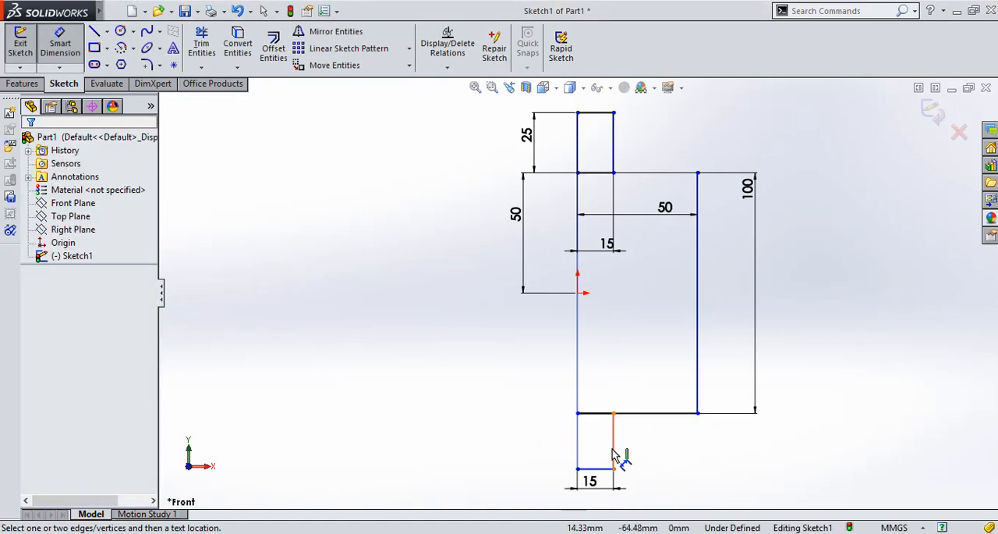
{"action": "left_click", "coordinate": [614, 456]}
{"action": "left_click", "coordinate": [633, 457]}
{"action": "type", "text": "2"}
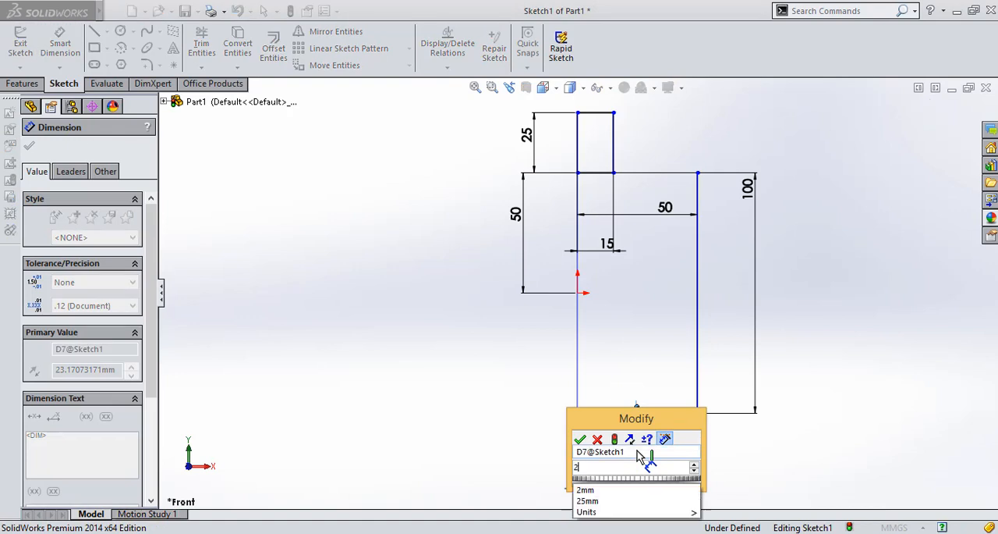
{"action": "type", "text": "5"}
{"action": "key", "text": "Return"}
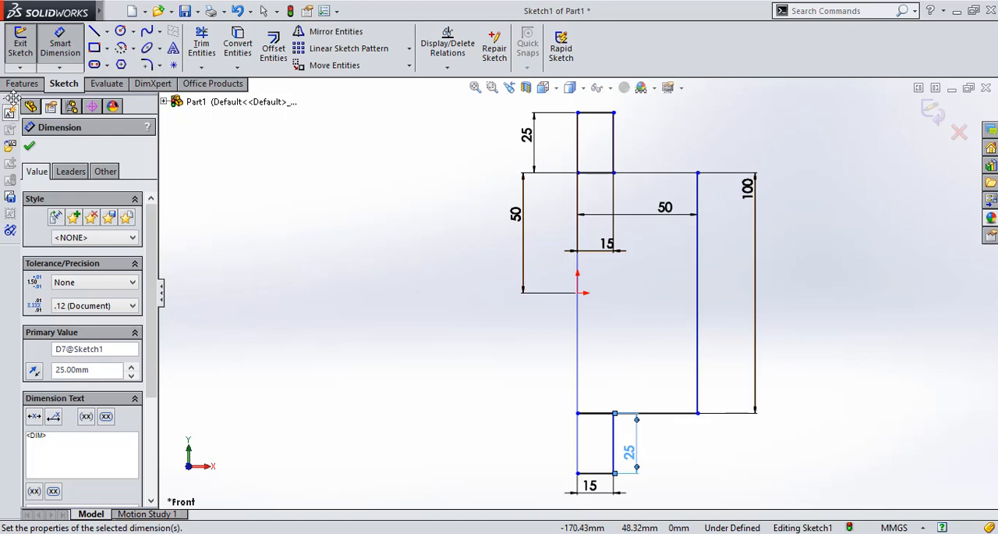
{"action": "left_click", "coordinate": [22, 84]}
{"action": "left_click", "coordinate": [26, 47]}
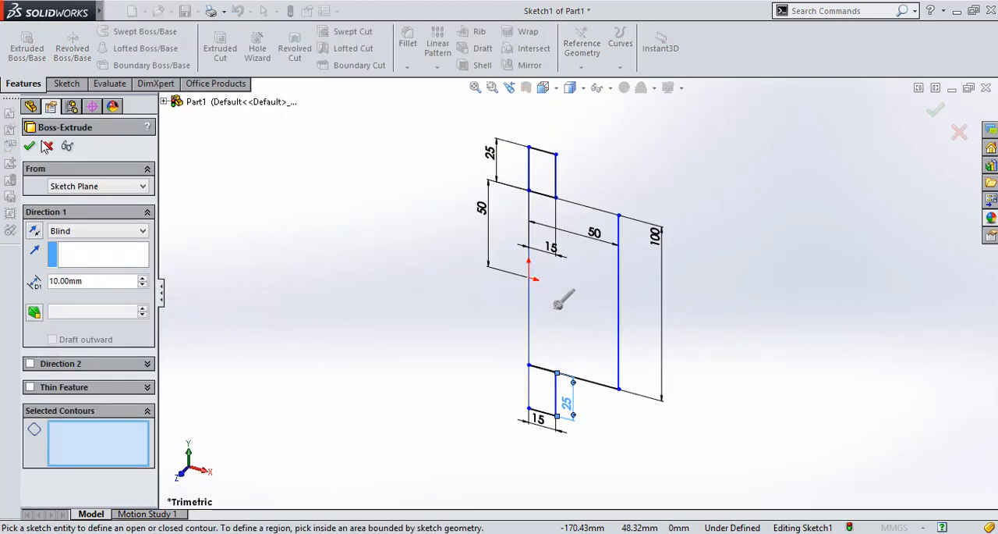
{"action": "left_click", "coordinate": [47, 146]}
Revolve all three rectangular regions 360 degrees about the upper small rectangle's left edge
{"action": "left_click", "coordinate": [72, 48]}
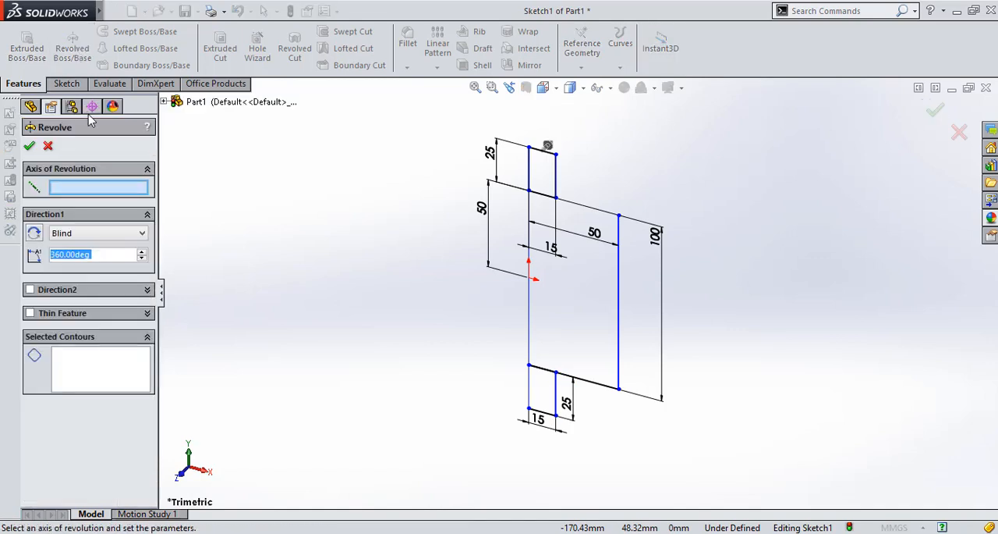
{"action": "left_click", "coordinate": [110, 183]}
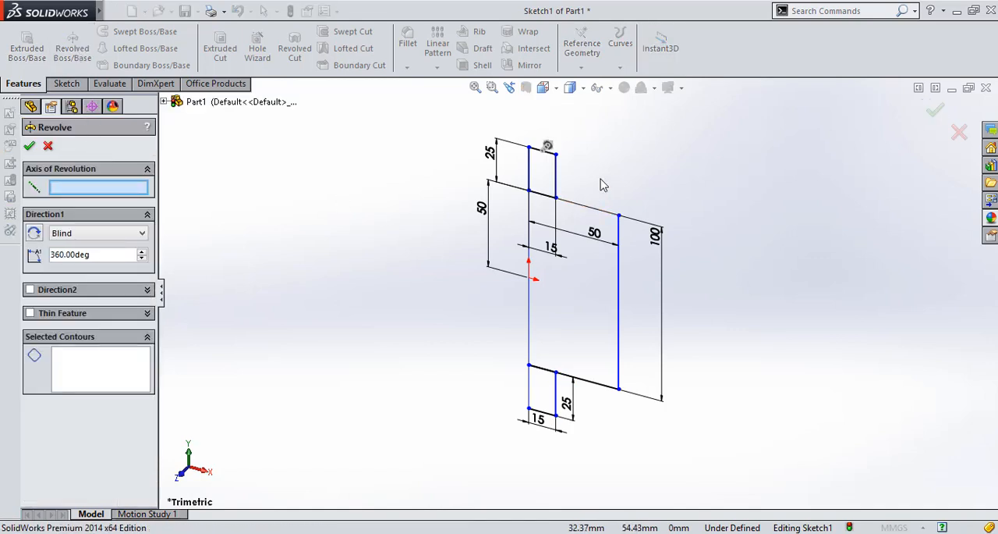
{"action": "left_click", "coordinate": [530, 186]}
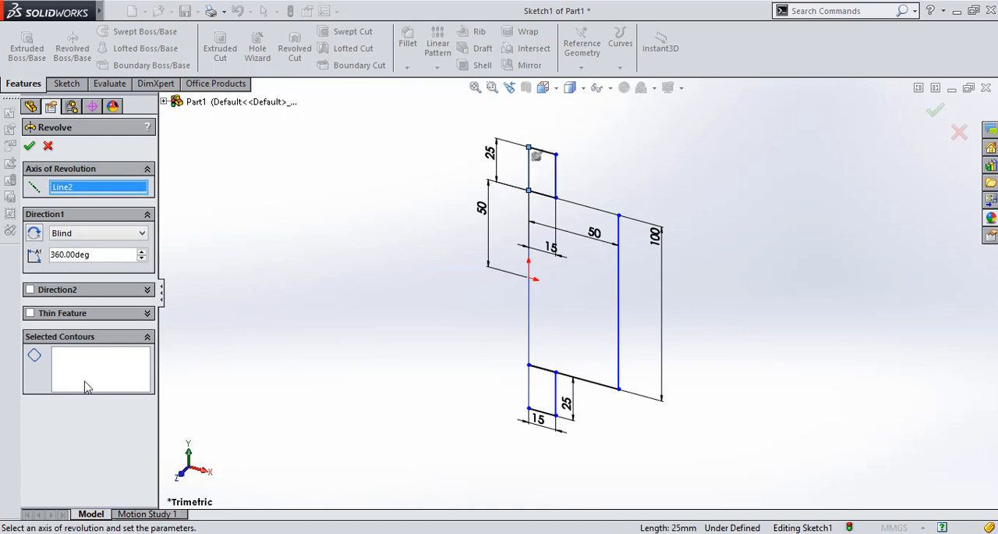
{"action": "left_click", "coordinate": [86, 386]}
{"action": "left_click", "coordinate": [546, 178]}
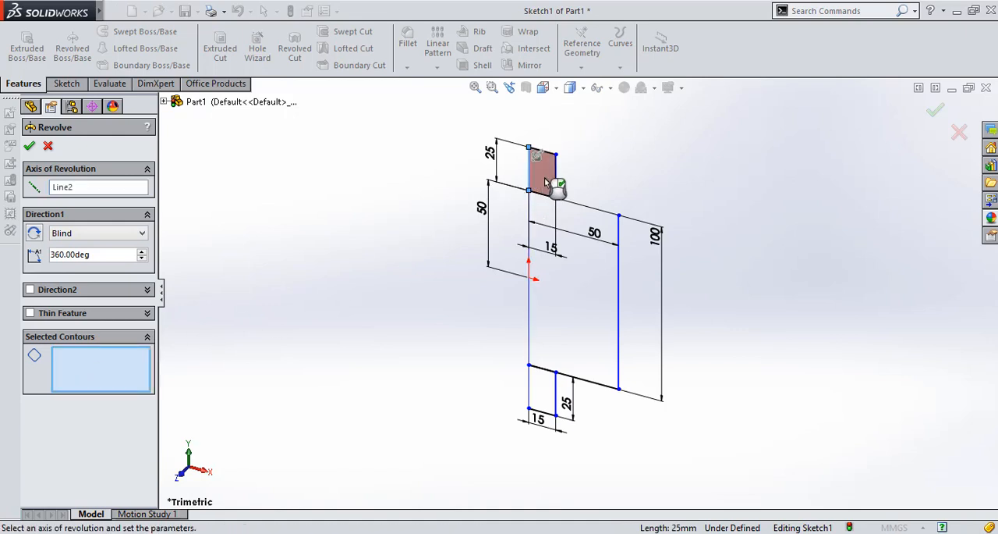
{"action": "left_click", "coordinate": [552, 347]}
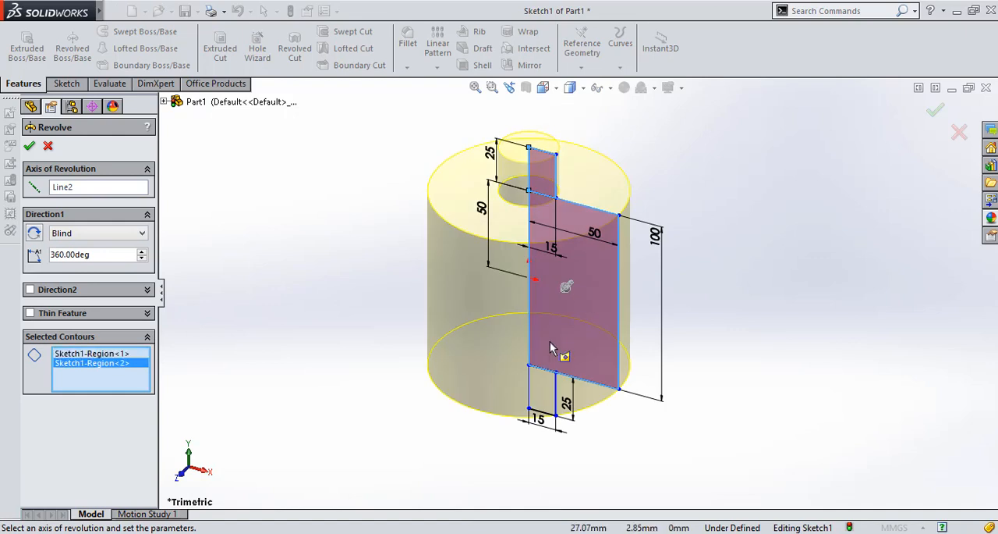
{"action": "left_click", "coordinate": [544, 408]}
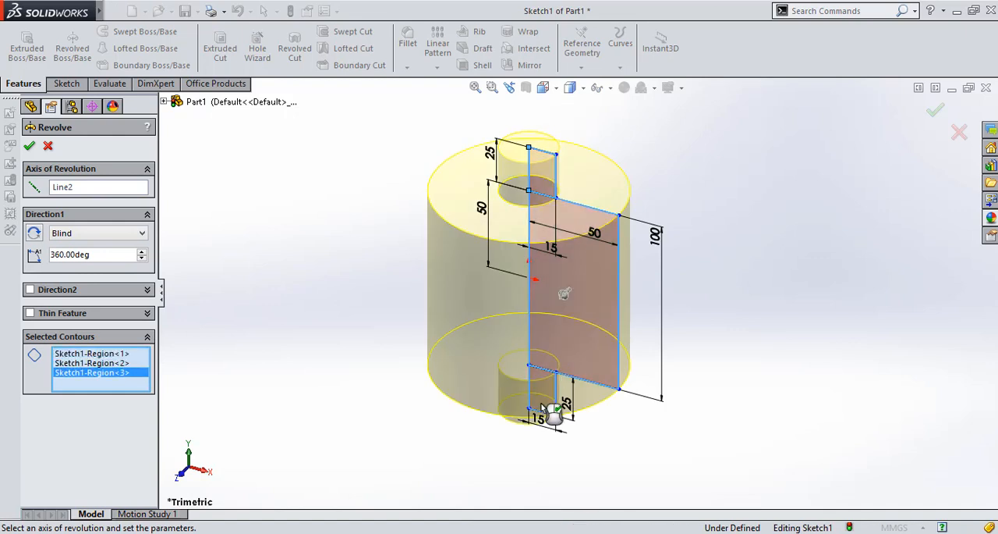
{"action": "left_click", "coordinate": [30, 148]}
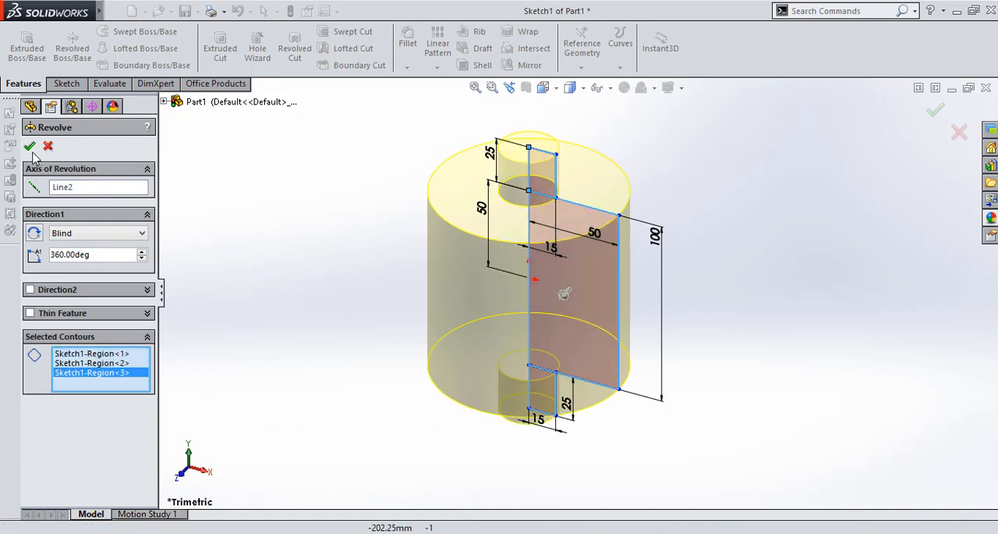
{"action": "left_click", "coordinate": [252, 237]}
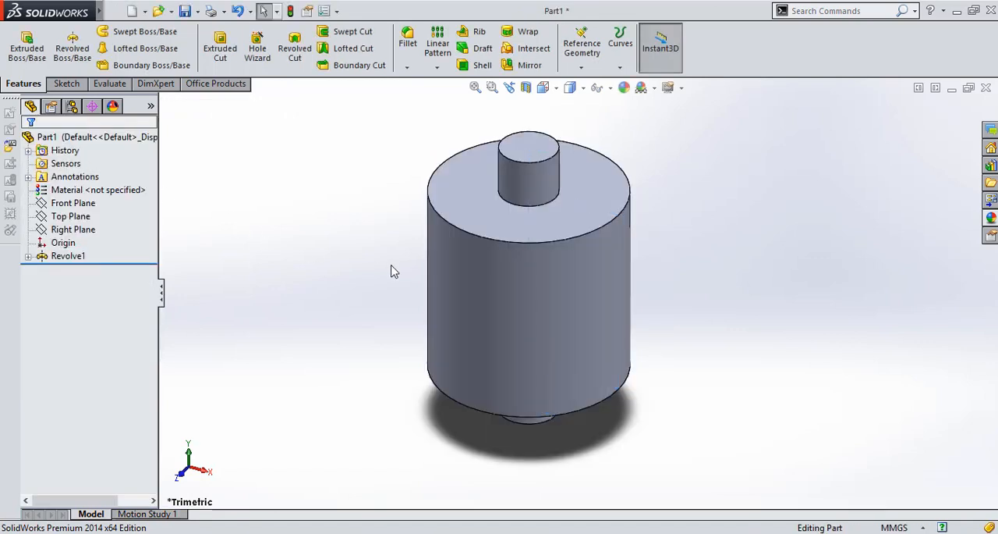
Start a sketch on the large cylinder's upper ring-shaped face, around the small boss
{"action": "key", "text": "Up"}
{"action": "key", "text": "Up"}
{"action": "key", "text": "Down"}
{"action": "key", "text": "Down"}
{"action": "key", "text": "Down"}
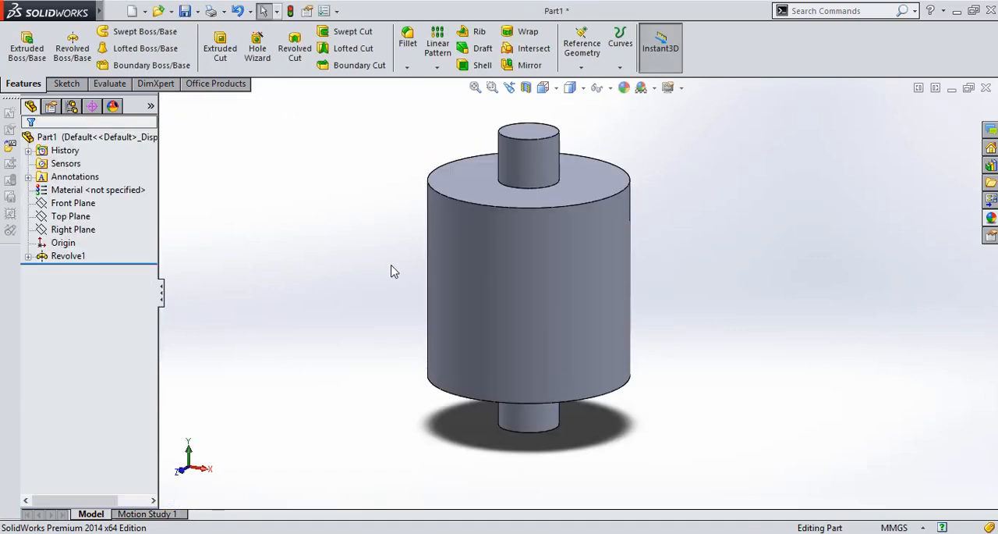
{"action": "key", "text": "Down"}
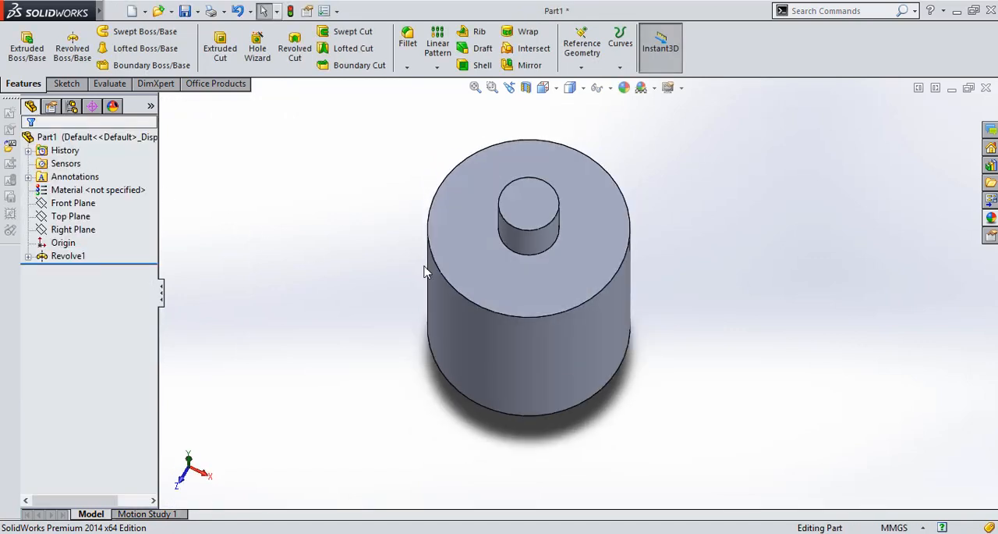
{"action": "left_click", "coordinate": [574, 253]}
{"action": "left_click", "coordinate": [630, 206]}
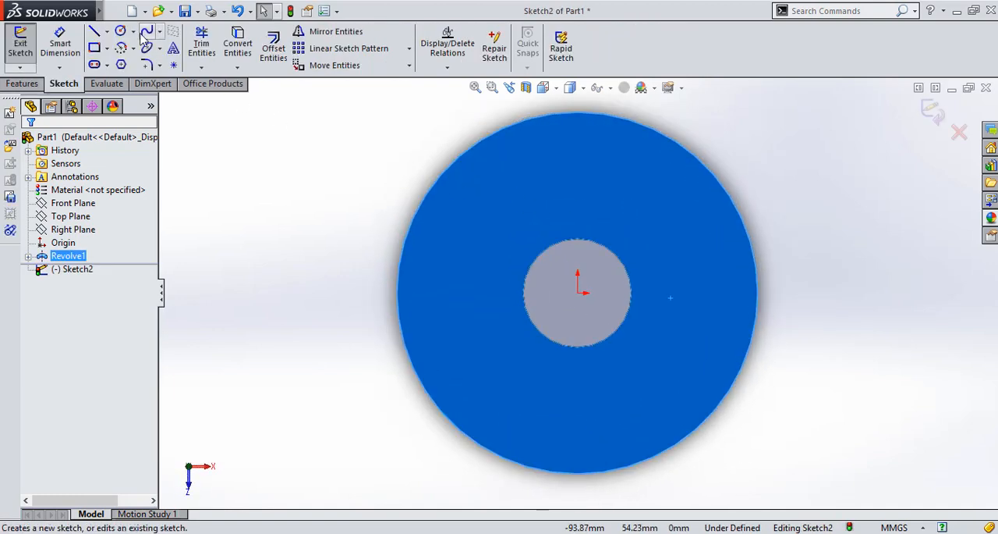
Sketch a circle of about 8.4 mm radius on the ring face, centred about 37.4 mm directly above the origin
{"action": "left_click", "coordinate": [121, 31]}
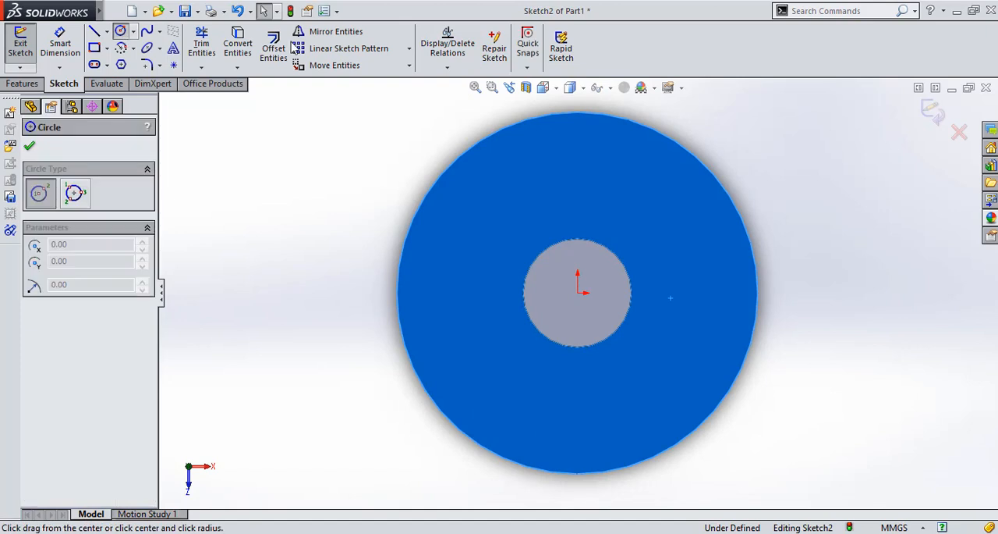
{"action": "left_click", "coordinate": [578, 157]}
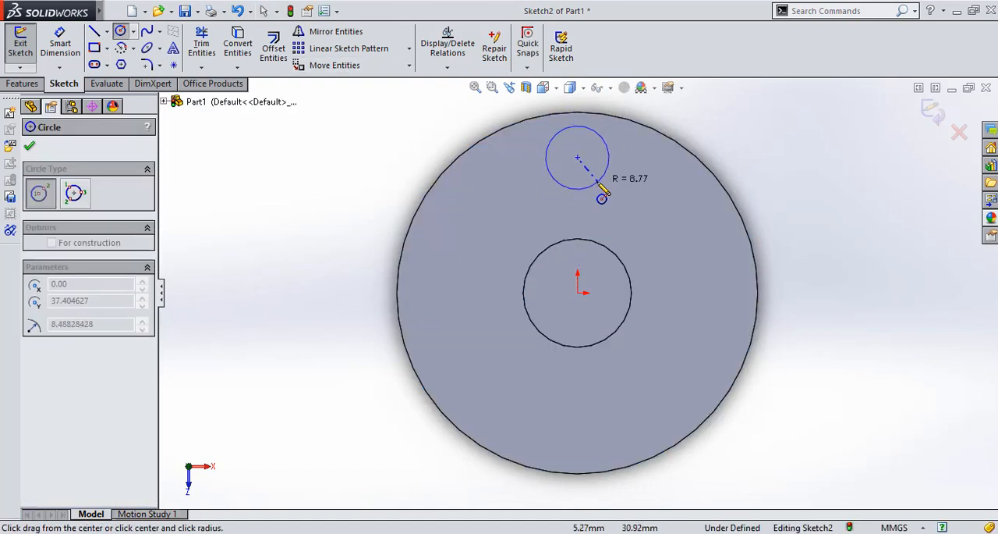
{"action": "left_click", "coordinate": [598, 186]}
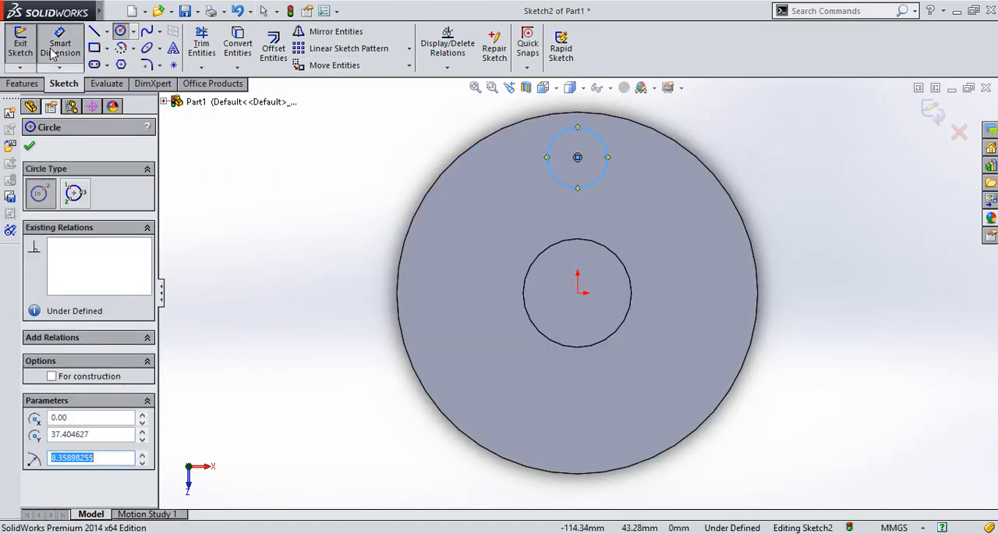
Dimension the small circle's diameter as 16 mm
{"action": "left_click", "coordinate": [60, 43]}
{"action": "left_click", "coordinate": [608, 161]}
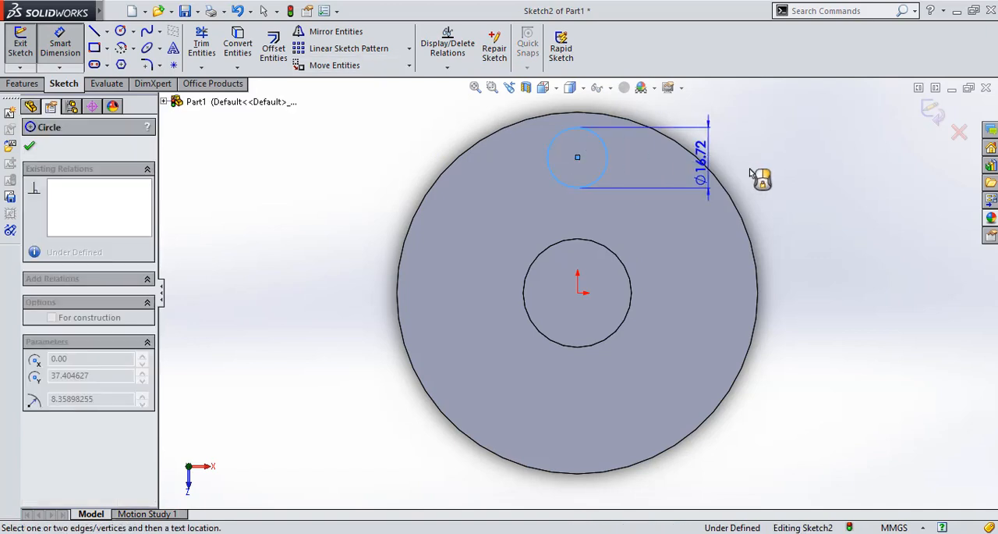
{"action": "left_click", "coordinate": [755, 171]}
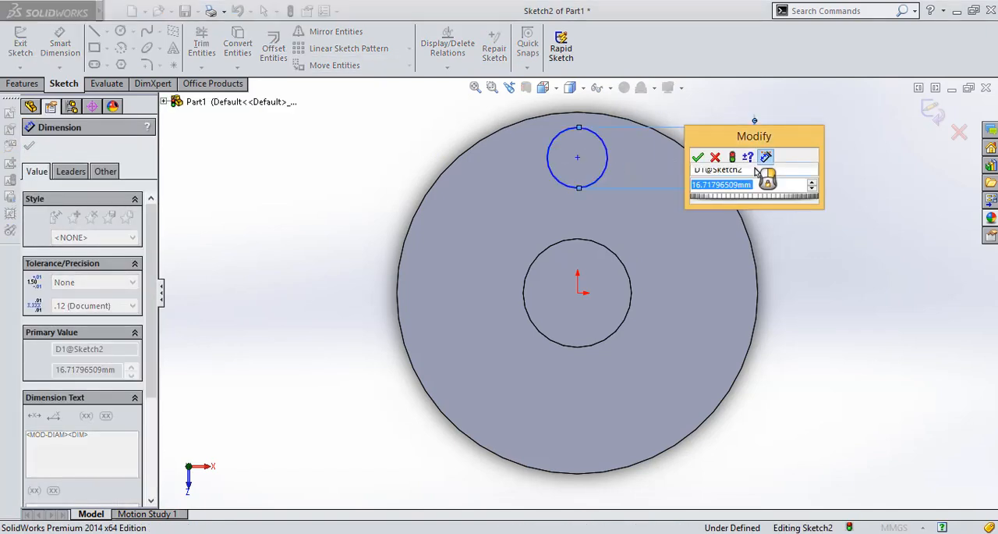
{"action": "type", "text": "16"}
{"action": "key", "text": "Return"}
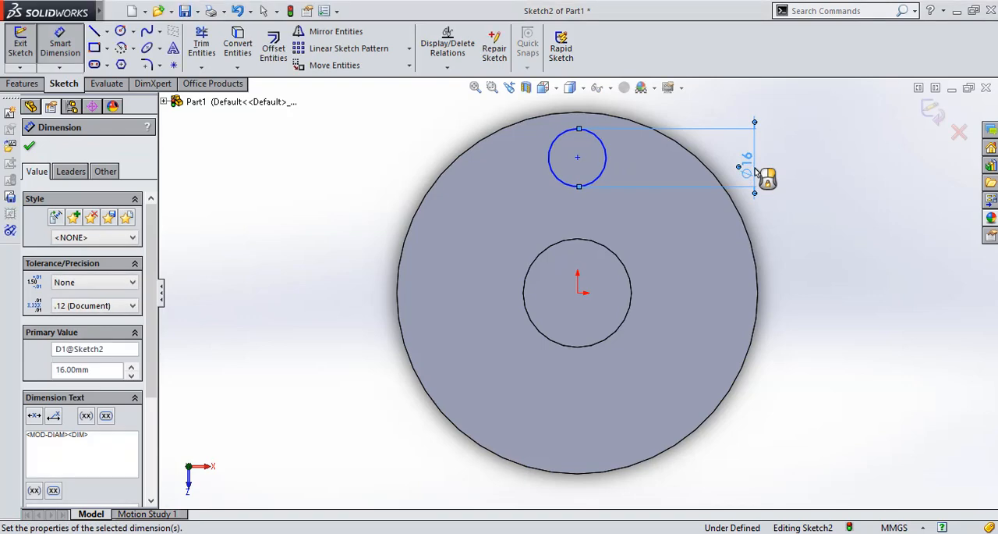
{"action": "key", "text": "Escape"}
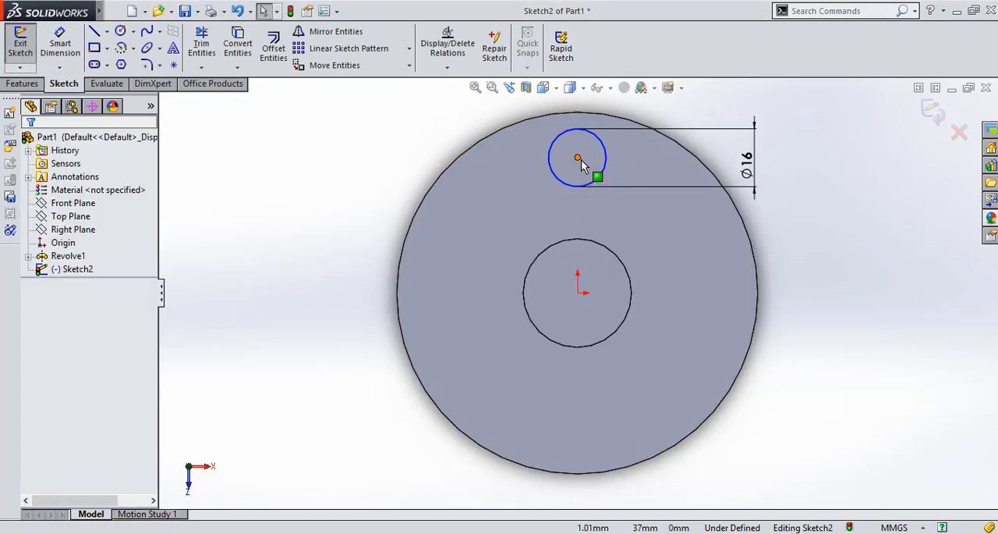
Add a Vertical relation between the small circle's centre and the origin
{"action": "left_click", "coordinate": [578, 158]}
{"action": "left_click", "coordinate": [578, 293], "text": "ctrl"}
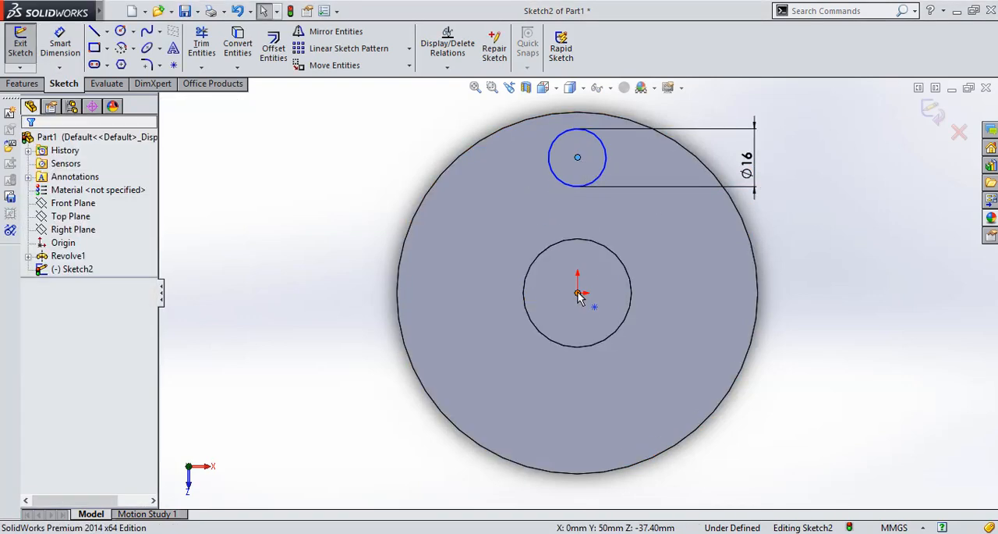
{"action": "left_click", "coordinate": [635, 229]}
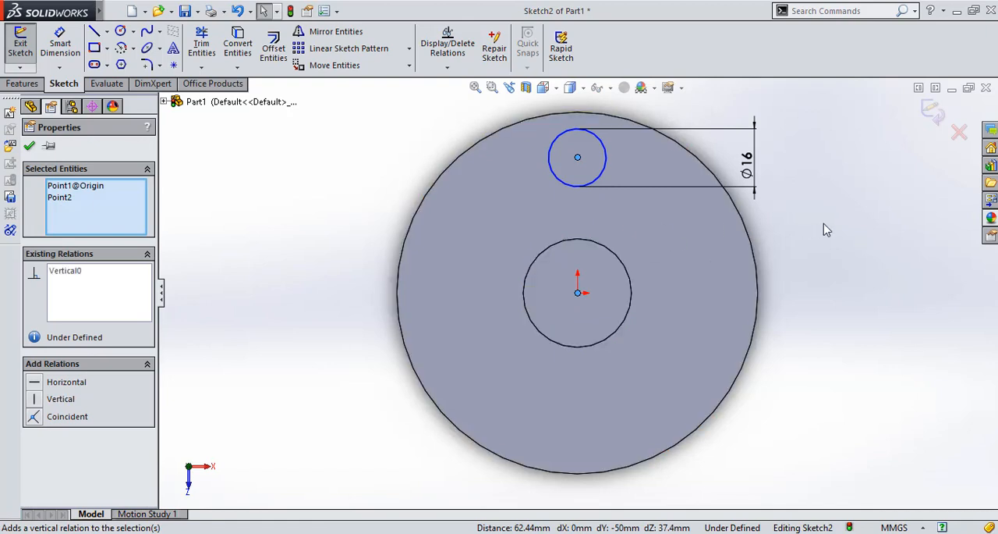
Dimension the distance from the origin to the small circle's centre as 35 mm
{"action": "left_click", "coordinate": [61, 46]}
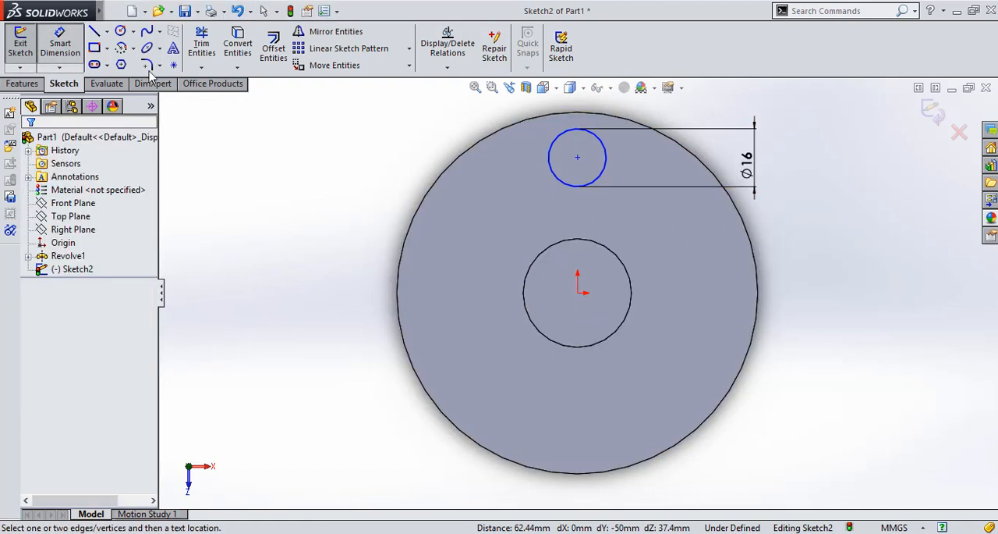
{"action": "left_click", "coordinate": [578, 294]}
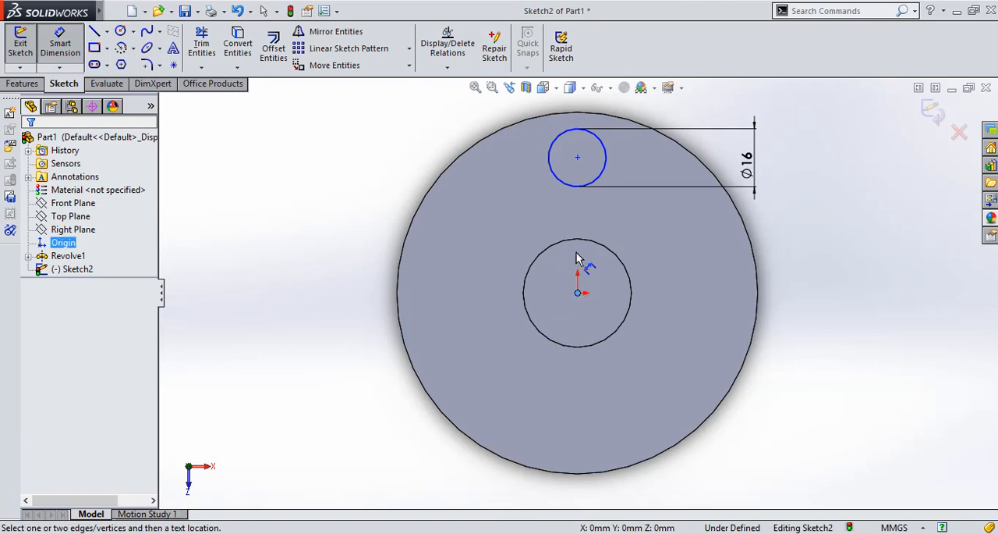
{"action": "left_click", "coordinate": [578, 158]}
{"action": "left_click", "coordinate": [895, 203]}
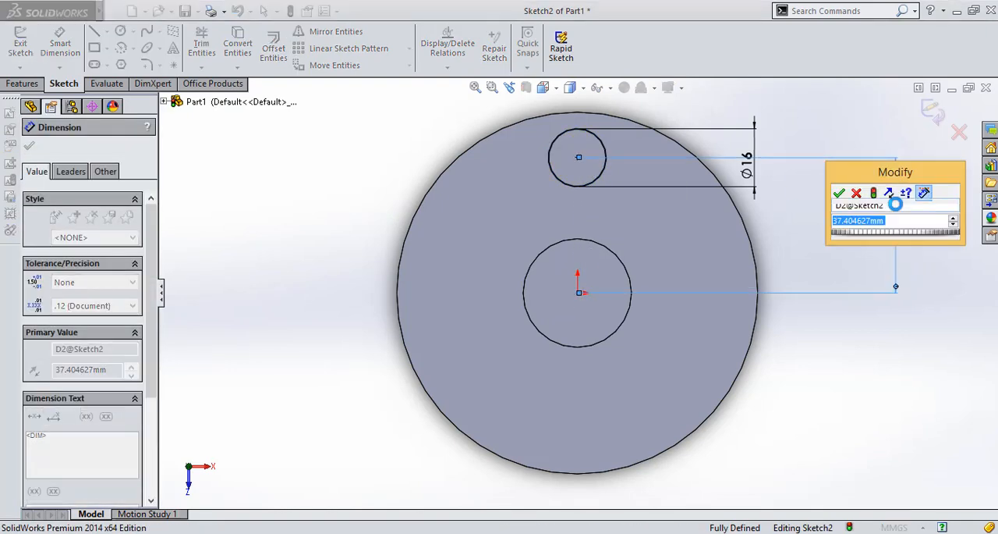
{"action": "type", "text": "35"}
{"action": "key", "text": "Return"}
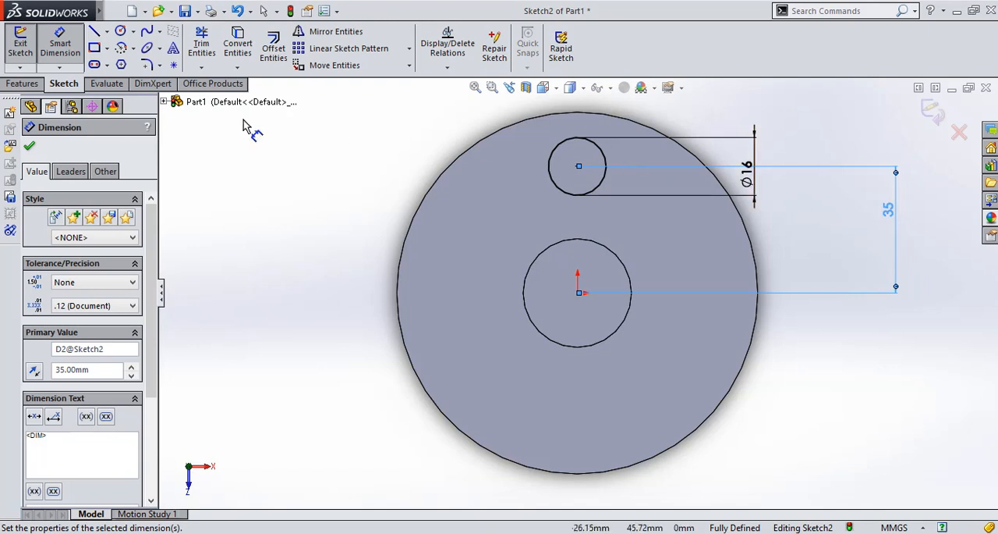
{"action": "left_click", "coordinate": [29, 145]}
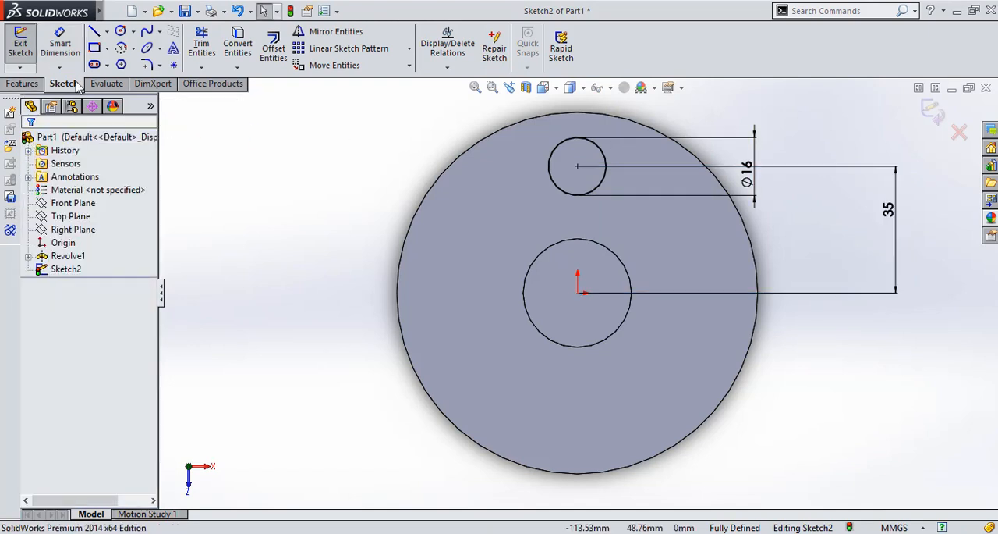
Create a circular sketch pattern of the 16 mm circle about the origin with 6 equally spaced instances over 360 degrees
{"action": "left_click", "coordinate": [411, 52]}
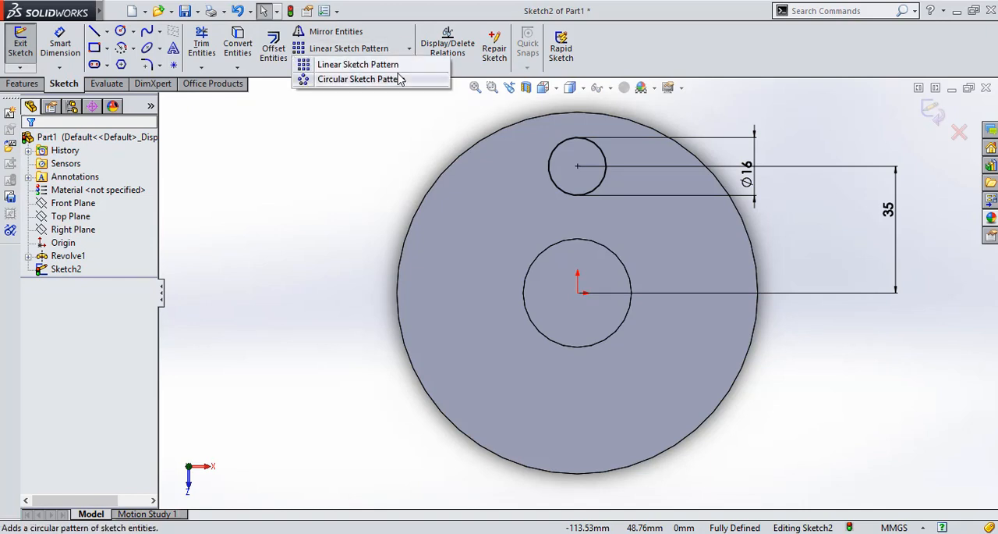
{"action": "left_click", "coordinate": [398, 80]}
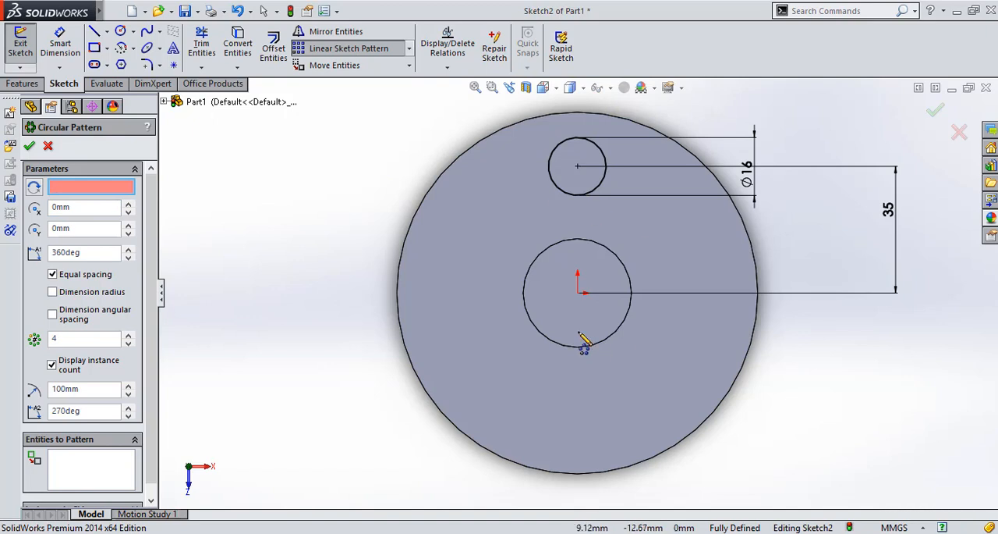
{"action": "left_click", "coordinate": [578, 293]}
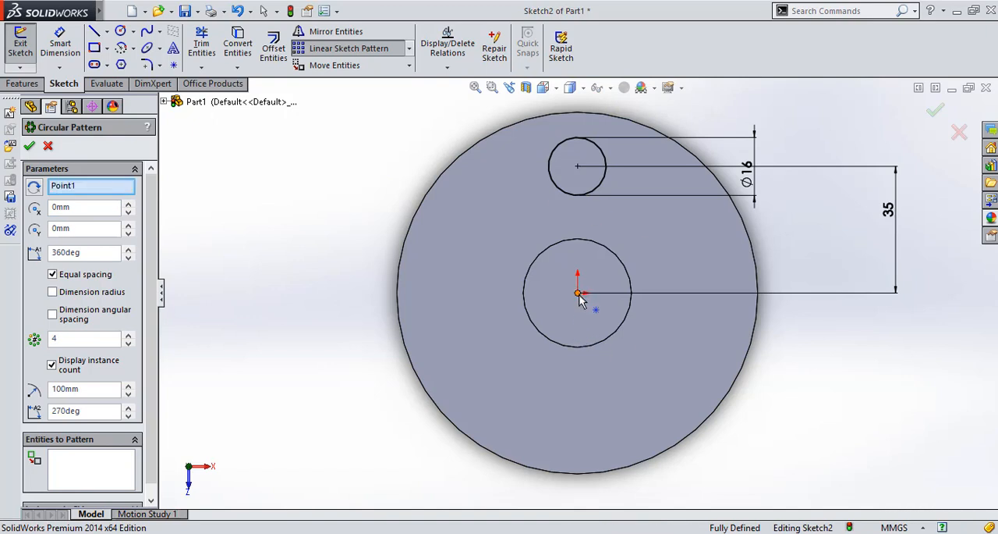
{"action": "left_click", "coordinate": [120, 463]}
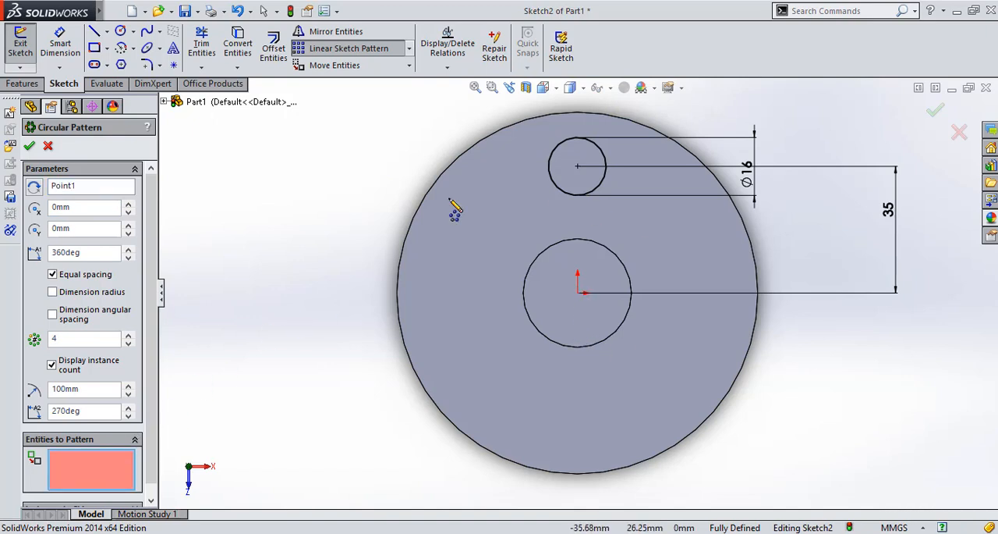
{"action": "left_click", "coordinate": [581, 195]}
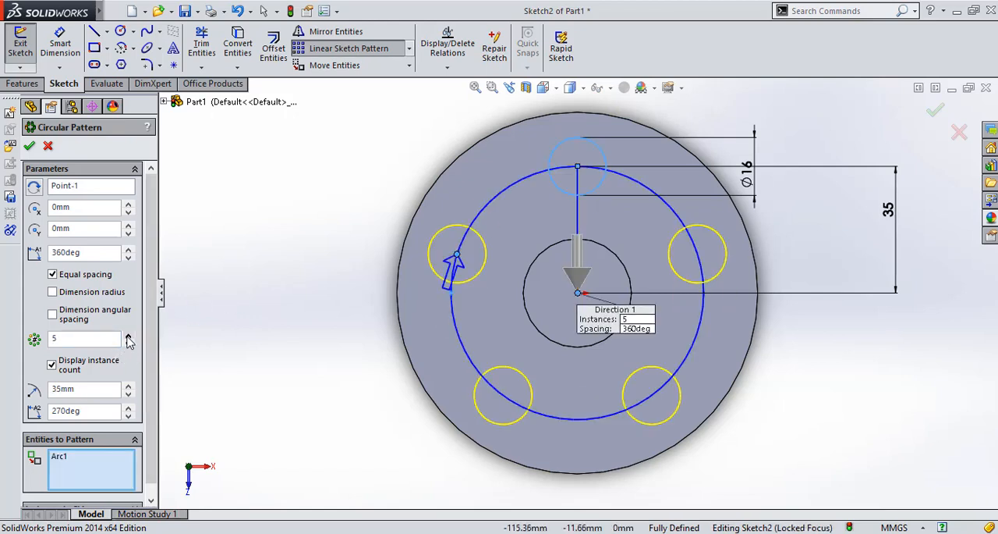
{"action": "left_click", "coordinate": [128, 336]}
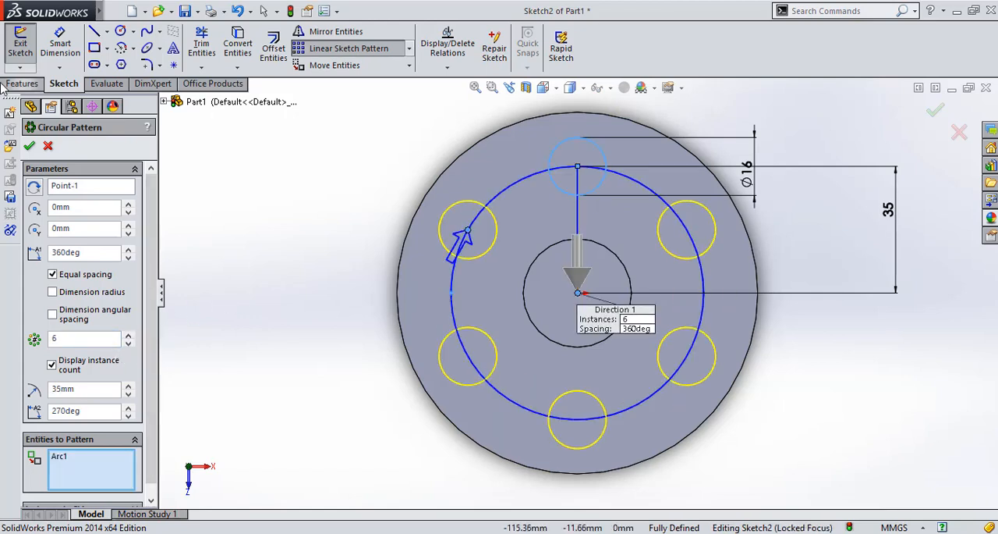
{"action": "left_click", "coordinate": [29, 145]}
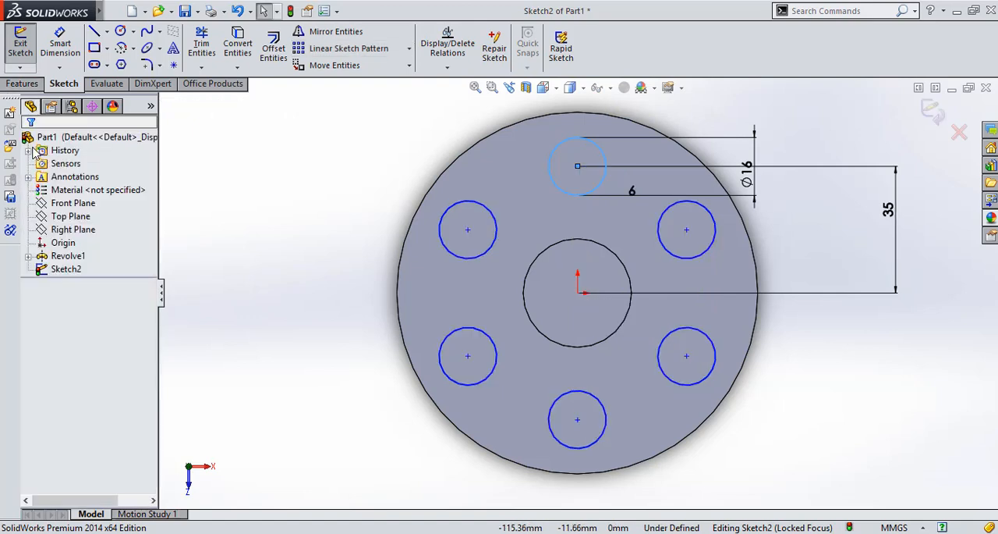
Cut the six patterned circles through the whole large cylinder with an Extruded Cut set to Through All
{"action": "left_click", "coordinate": [22, 84]}
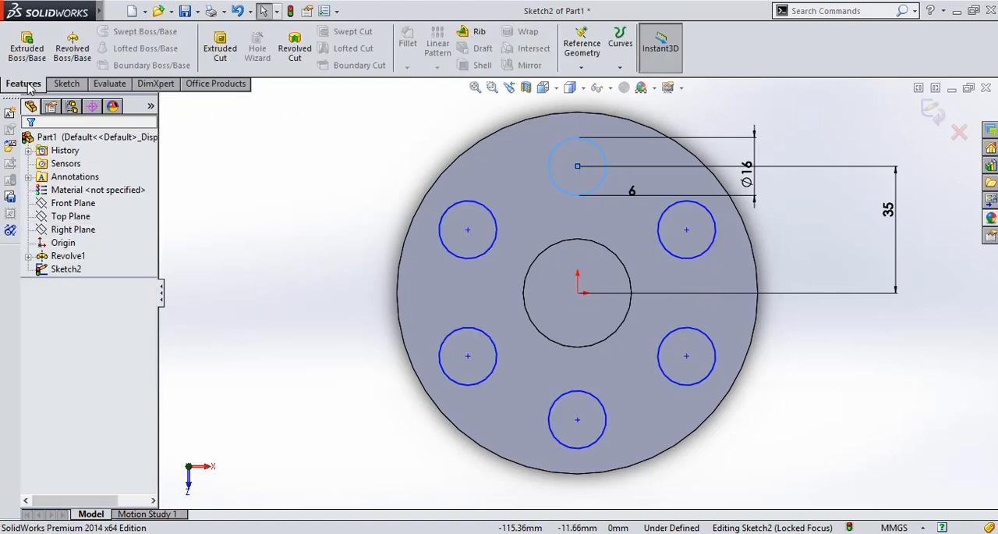
{"action": "left_click", "coordinate": [220, 48]}
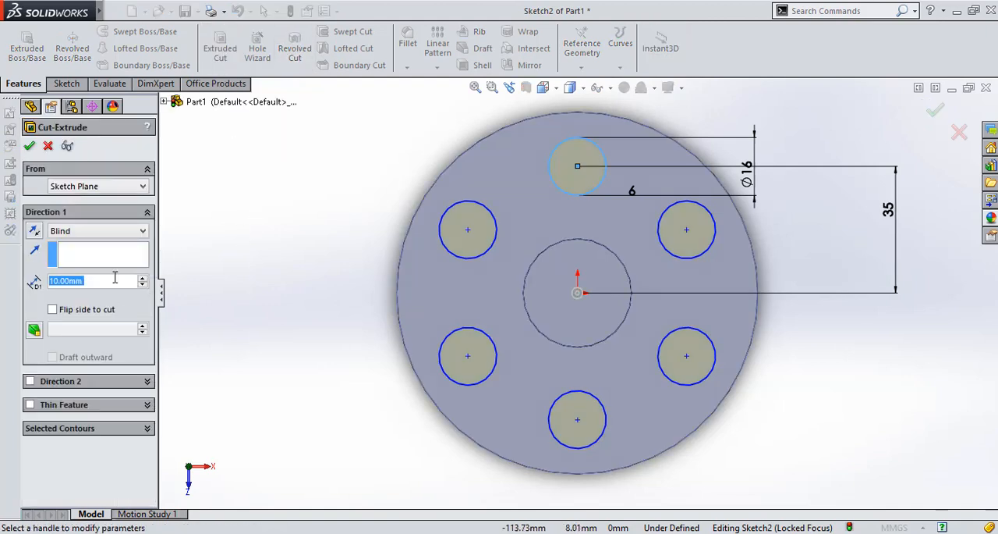
{"action": "left_click", "coordinate": [114, 231]}
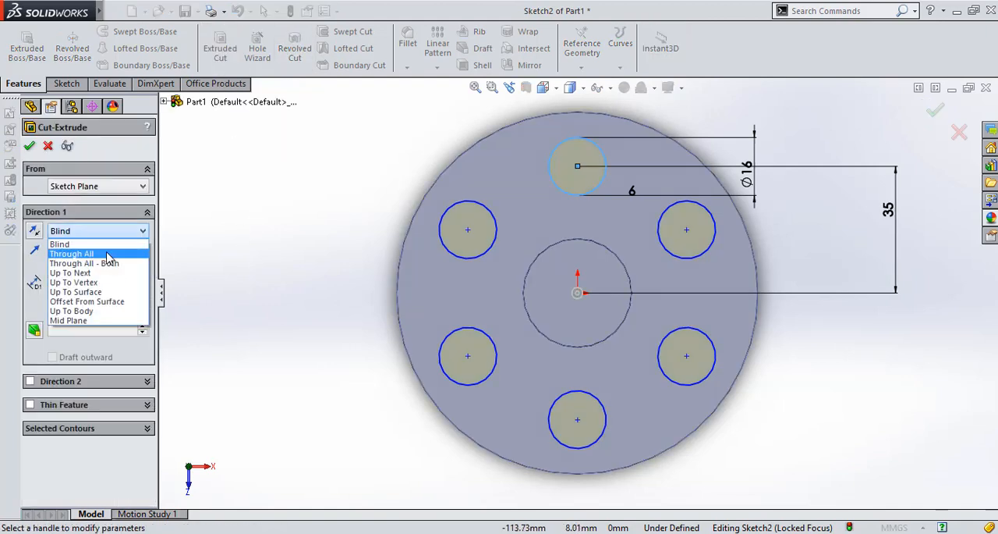
{"action": "left_click", "coordinate": [108, 256]}
{"action": "left_click", "coordinate": [30, 146]}
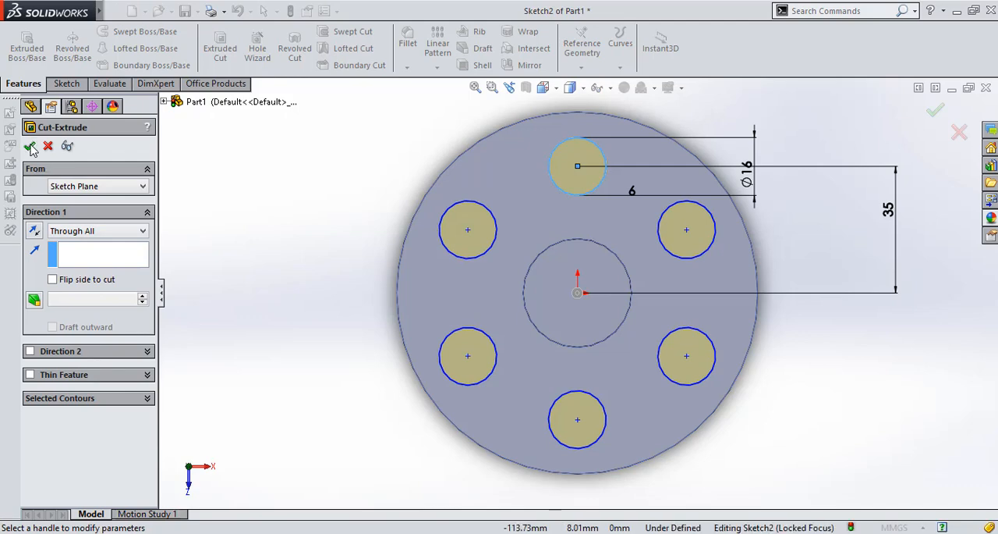
{"action": "left_click", "coordinate": [275, 349]}
Start a new sketch on the Front Plane
{"action": "key", "text": "Up"}
{"action": "key", "text": "Up"}
{"action": "key", "text": "Up"}
{"action": "key", "text": "Up"}
{"action": "key", "text": "Up"}
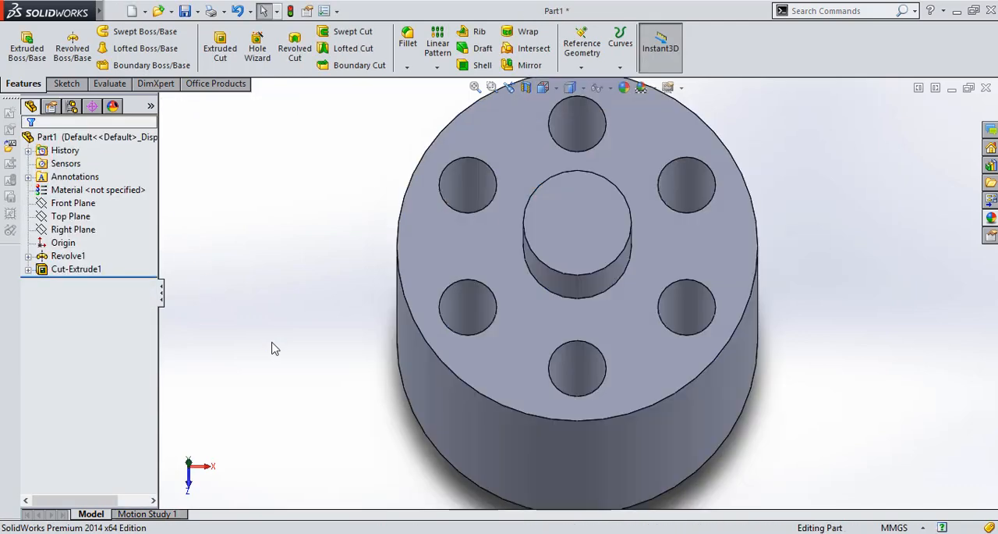
{"action": "left_click", "coordinate": [87, 271]}
{"action": "left_click", "coordinate": [71, 217]}
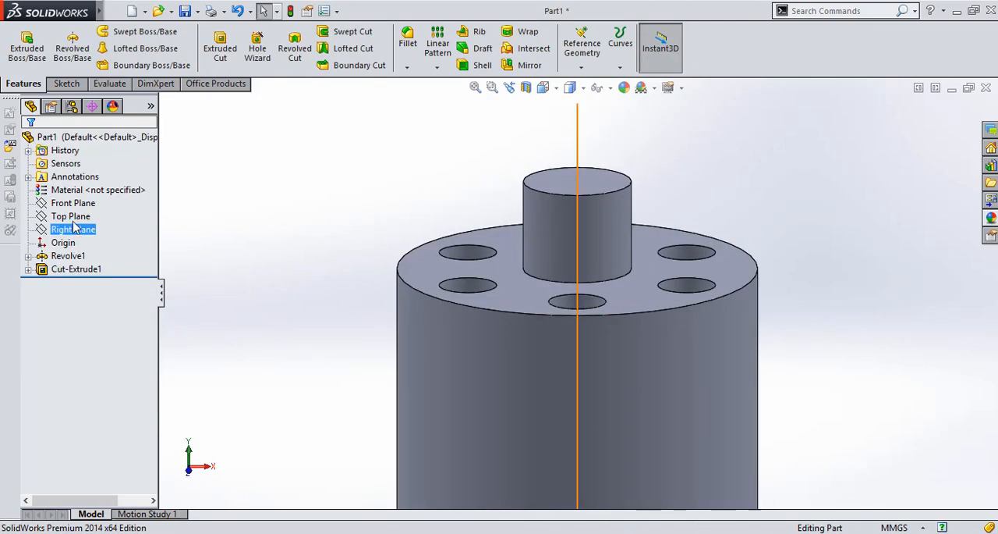
{"action": "left_click", "coordinate": [73, 203]}
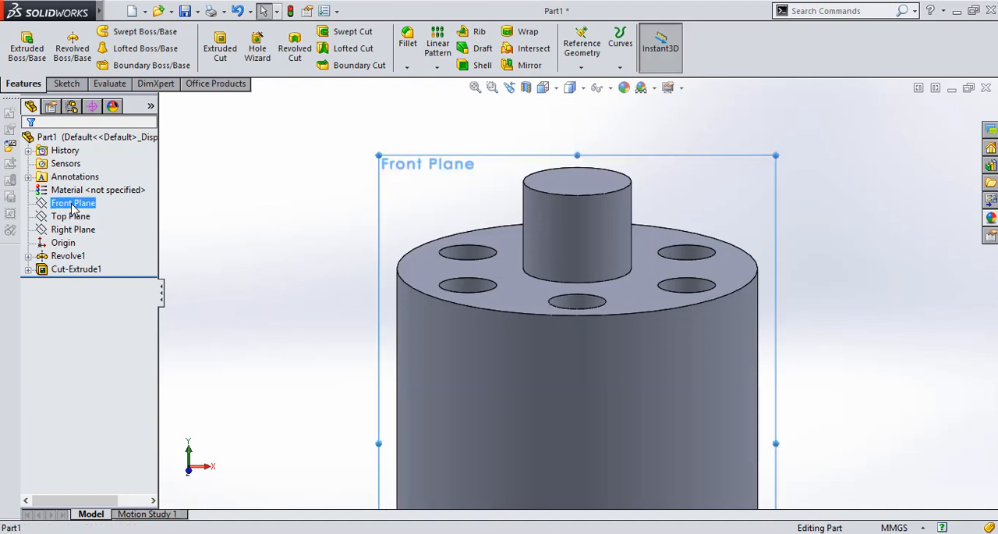
{"action": "left_click", "coordinate": [80, 188]}
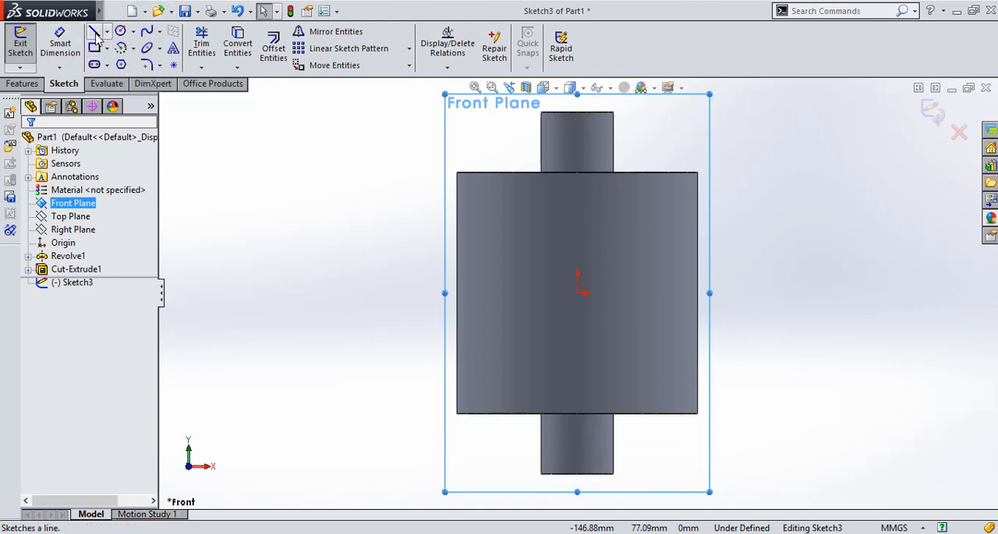
Sketch a V from two connected lines, about 72 mm high and 41 mm wide, starting on the large cylinder's left edge
{"action": "left_click", "coordinate": [94, 35]}
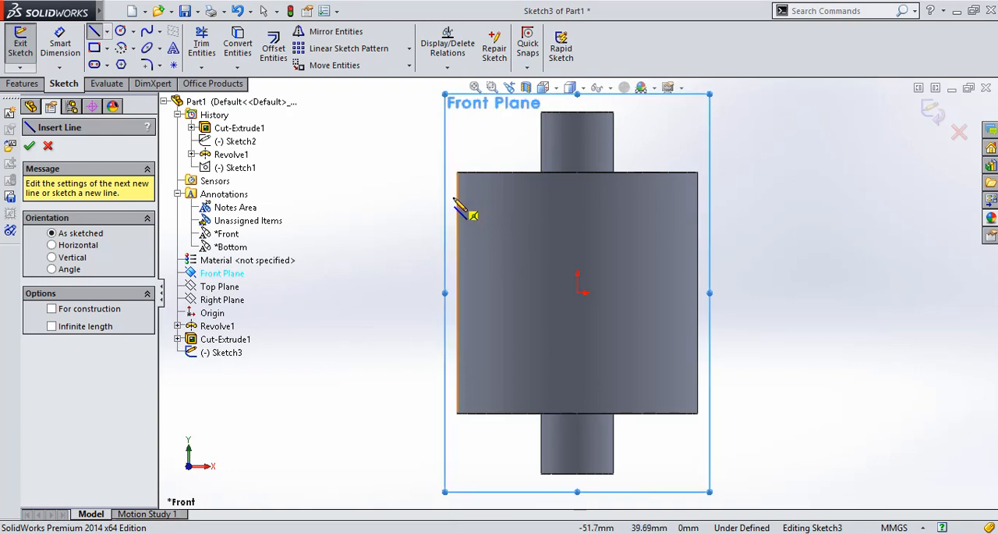
{"action": "left_click", "coordinate": [458, 201]}
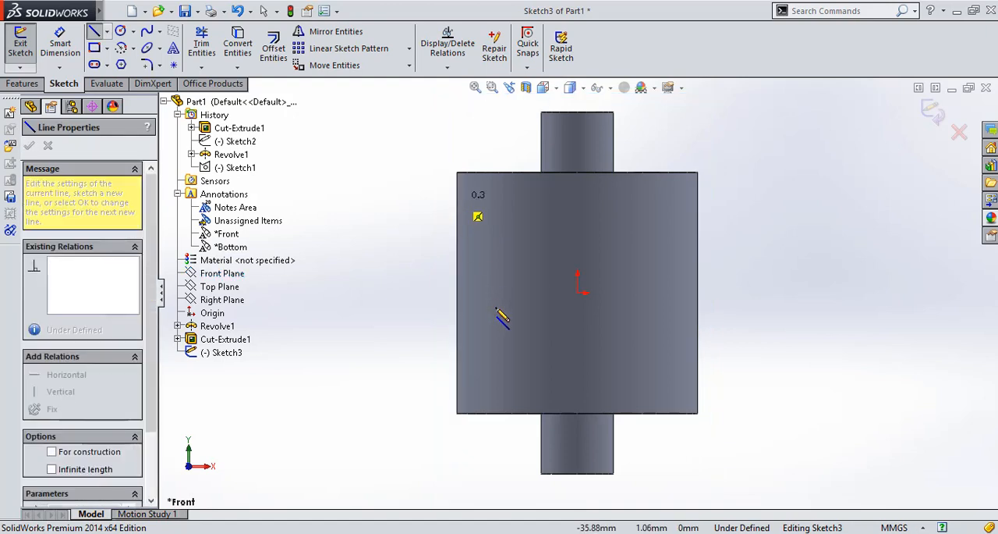
{"action": "left_click", "coordinate": [504, 371]}
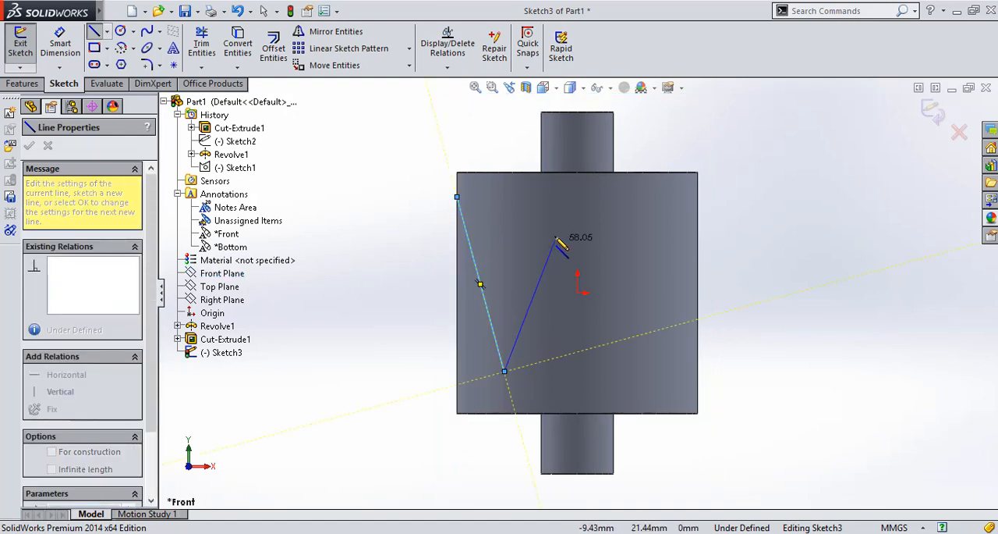
{"action": "left_click", "coordinate": [558, 197]}
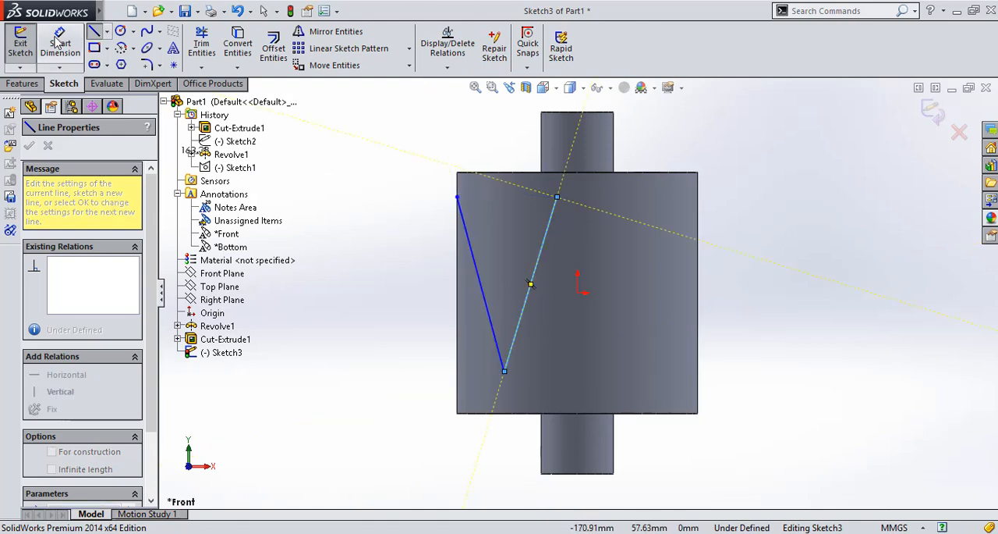
Dimension the vertical distance between the V's left endpoint and its lower vertex as 70 mm
{"action": "left_click", "coordinate": [59, 43]}
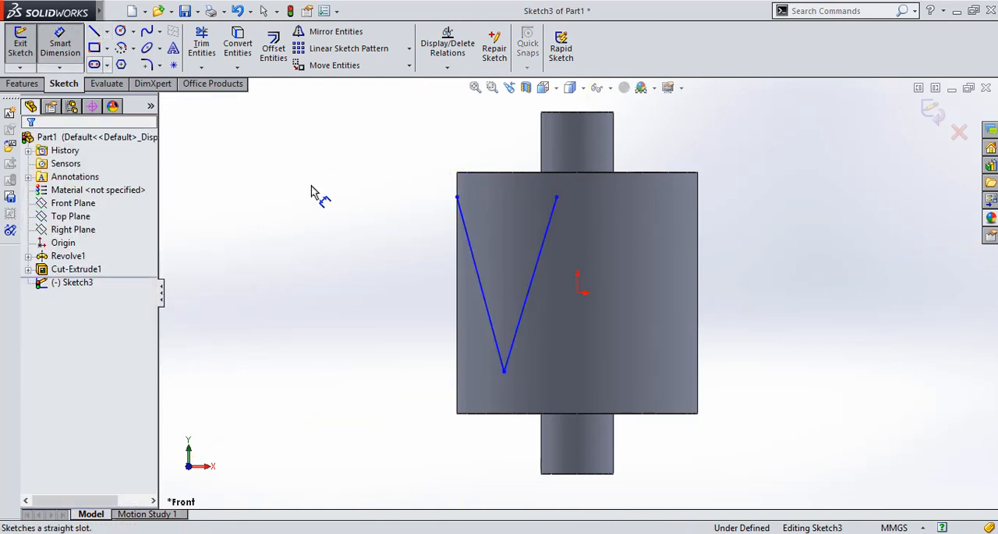
{"action": "left_click", "coordinate": [505, 371]}
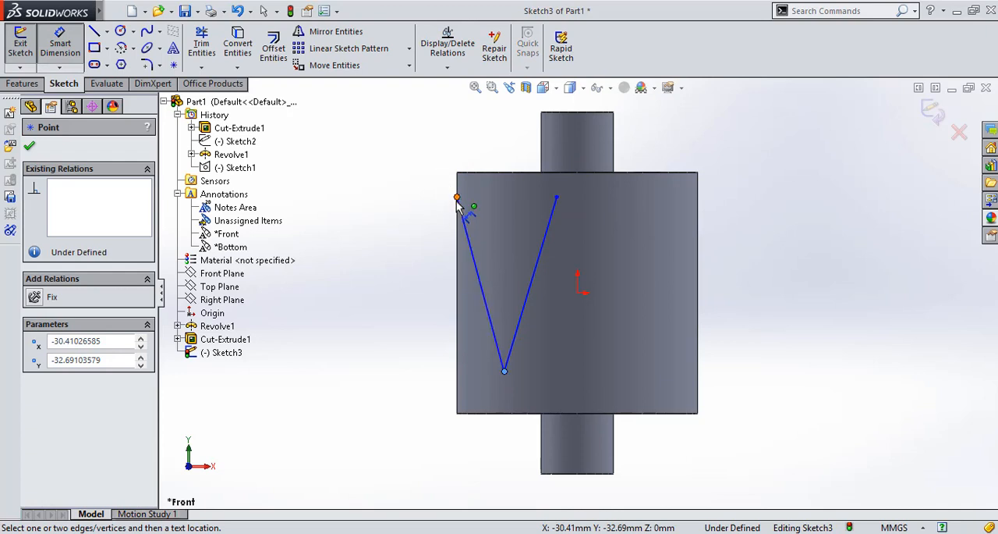
{"action": "left_click", "coordinate": [457, 197]}
{"action": "double_click", "coordinate": [349, 216]}
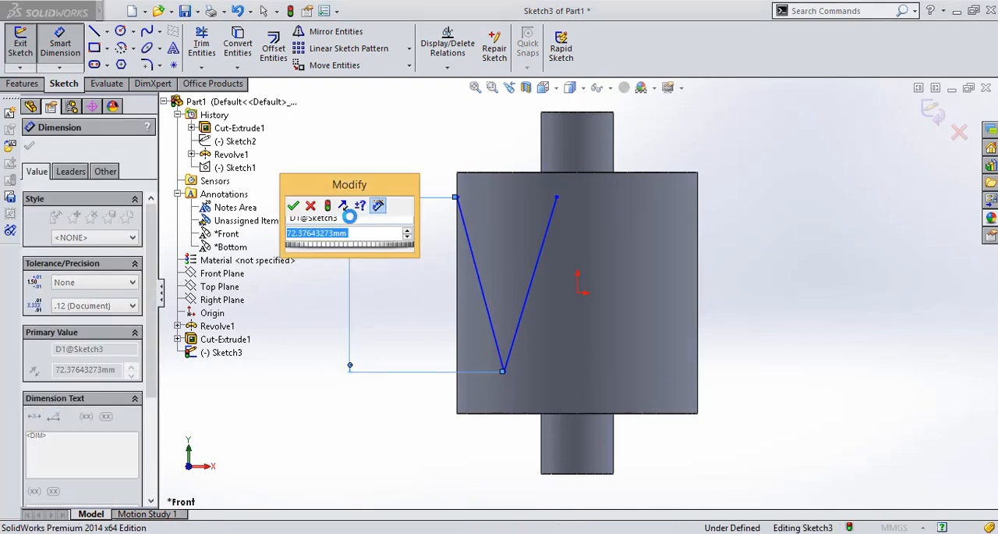
{"action": "type", "text": "70"}
{"action": "key", "text": "Return"}
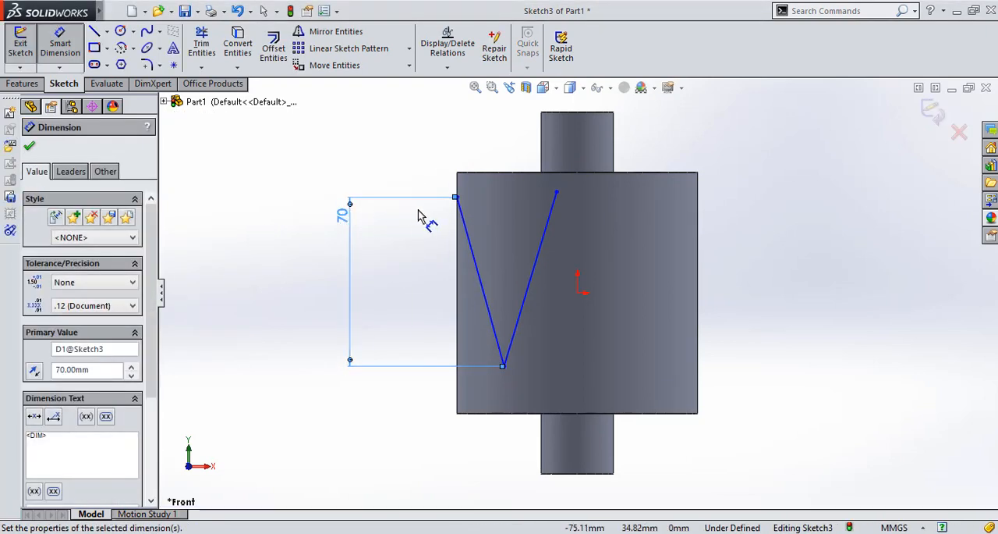
Dimension the distance from the V's left endpoint to the large cylinder's top edge as 15 mm
{"action": "left_click", "coordinate": [457, 197]}
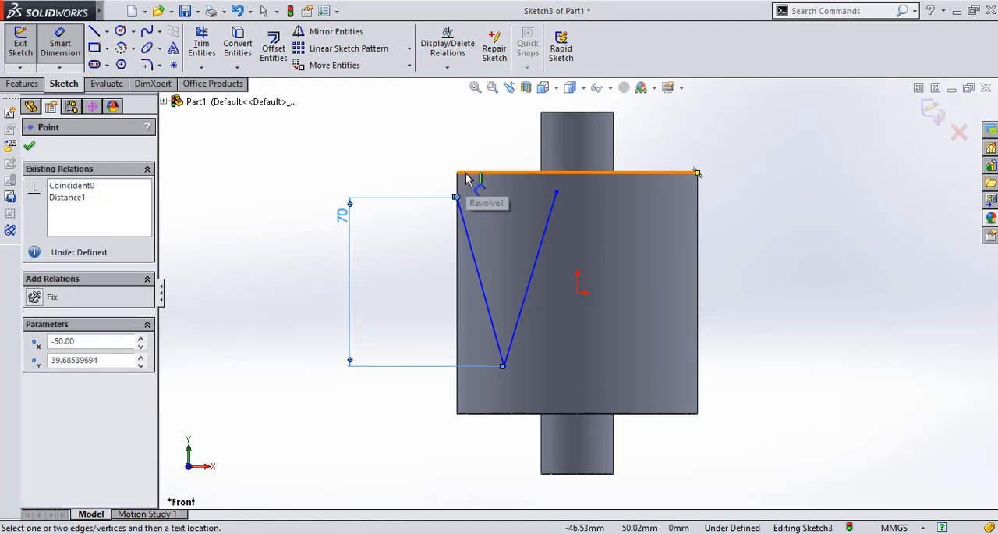
{"action": "left_click", "coordinate": [468, 172]}
{"action": "left_click", "coordinate": [387, 168]}
{"action": "type", "text": "15"}
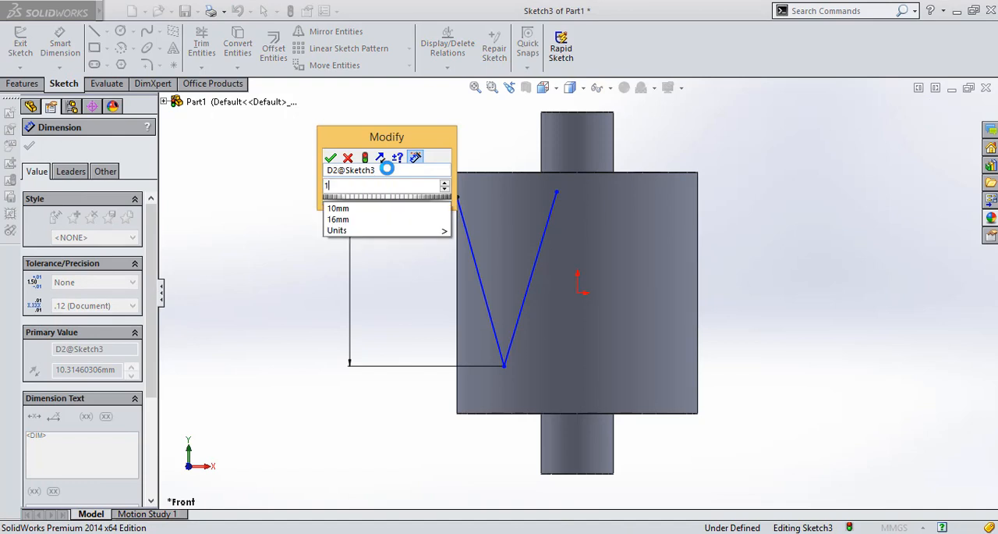
{"action": "key", "text": "Return"}
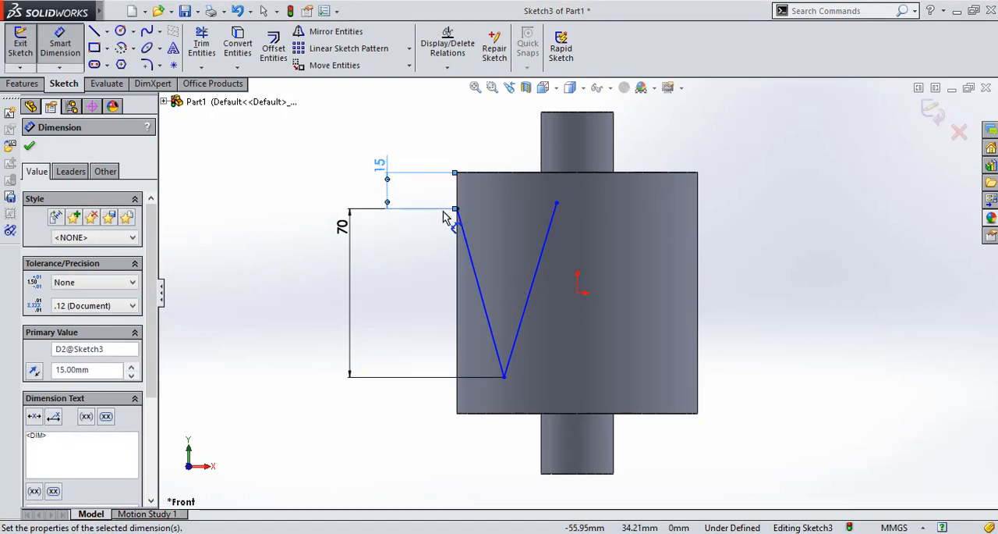
Dimension the horizontal distance between the V's two upper endpoints as 2*3.14*50/6 (52.33 mm)
{"action": "left_click", "coordinate": [457, 209]}
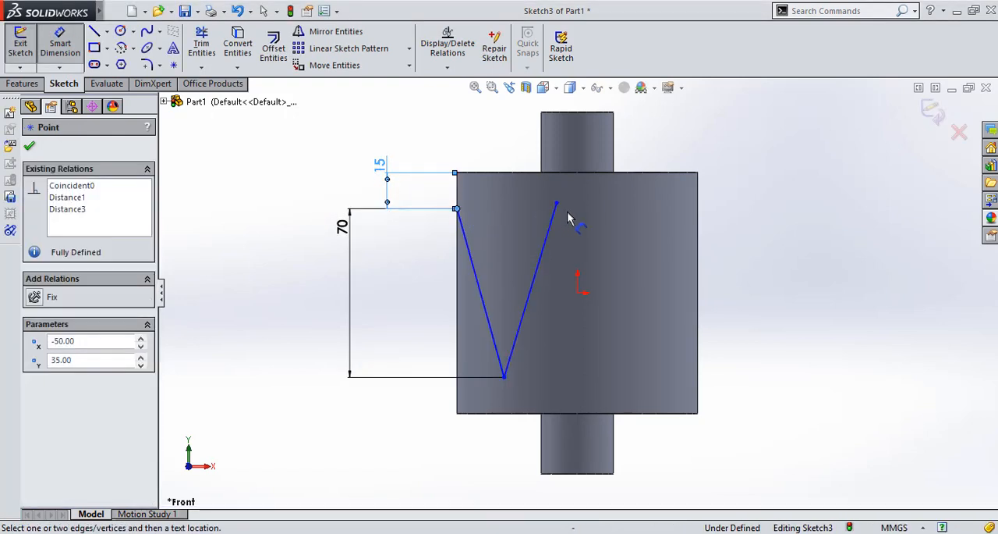
{"action": "left_click", "coordinate": [556, 203]}
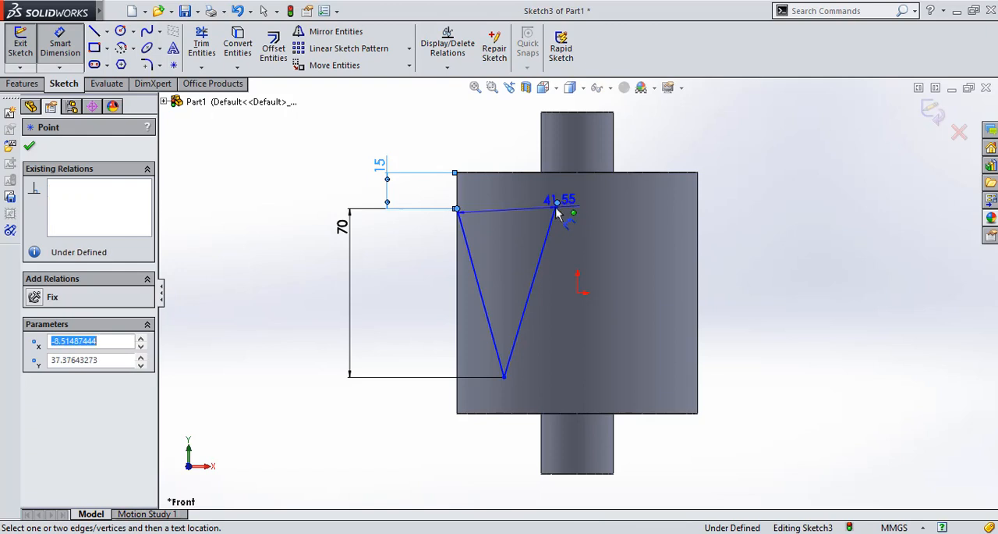
{"action": "left_click", "coordinate": [511, 137]}
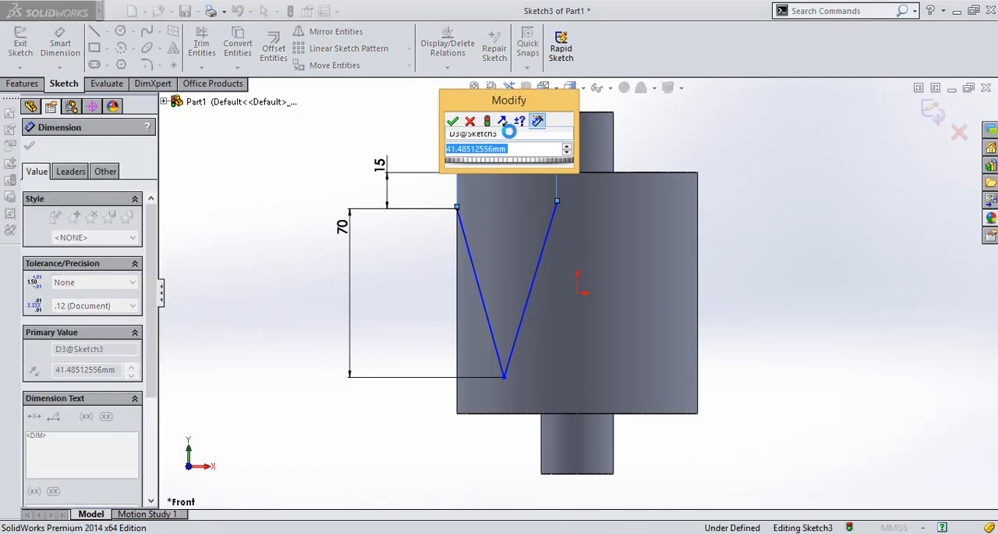
{"action": "type", "text": "2*"}
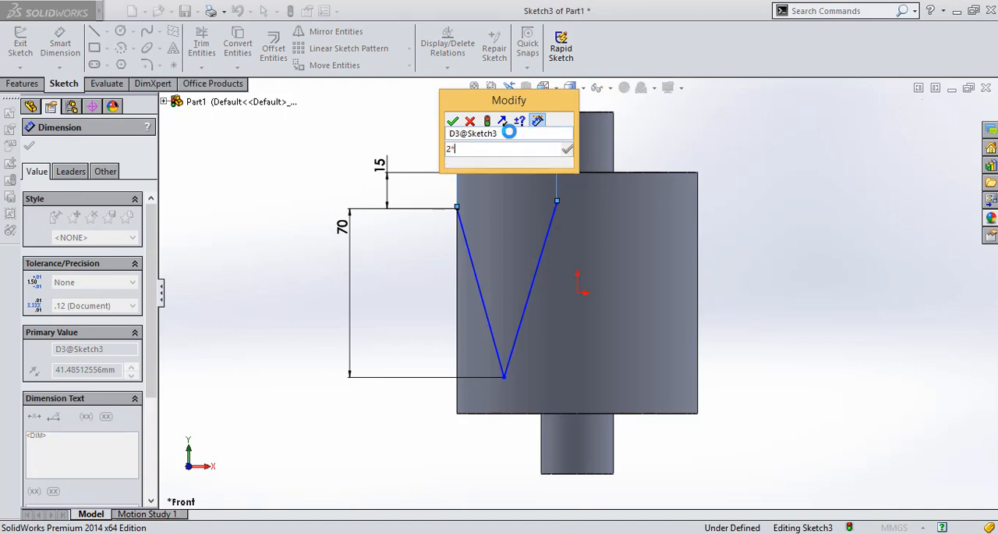
{"action": "type", "text": "3.14*50"}
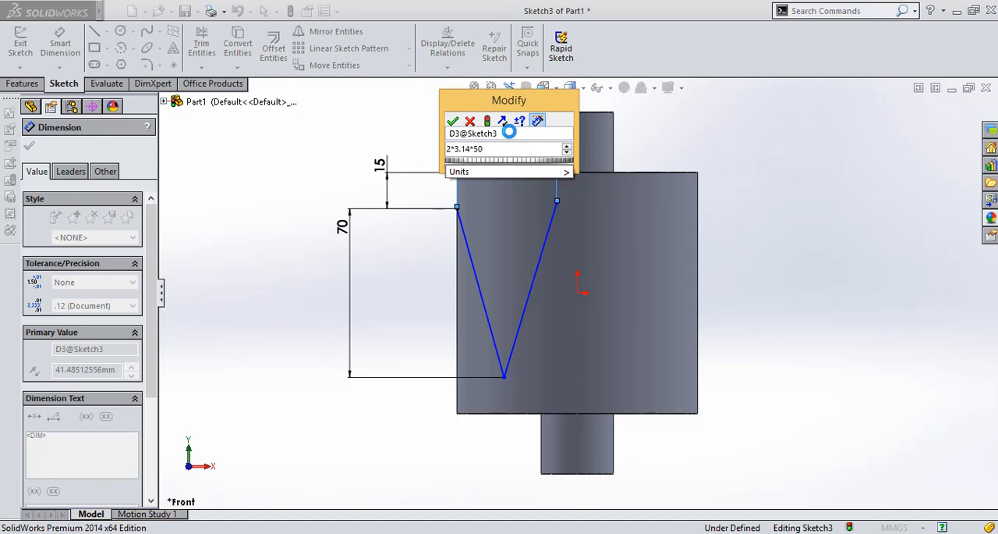
{"action": "type", "text": "/2"}
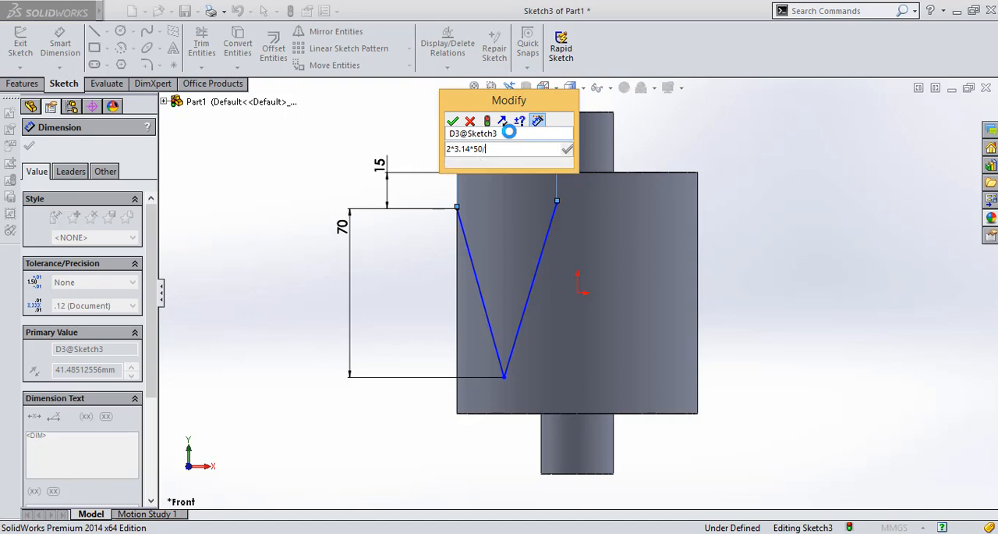
{"action": "key", "text": "Return"}
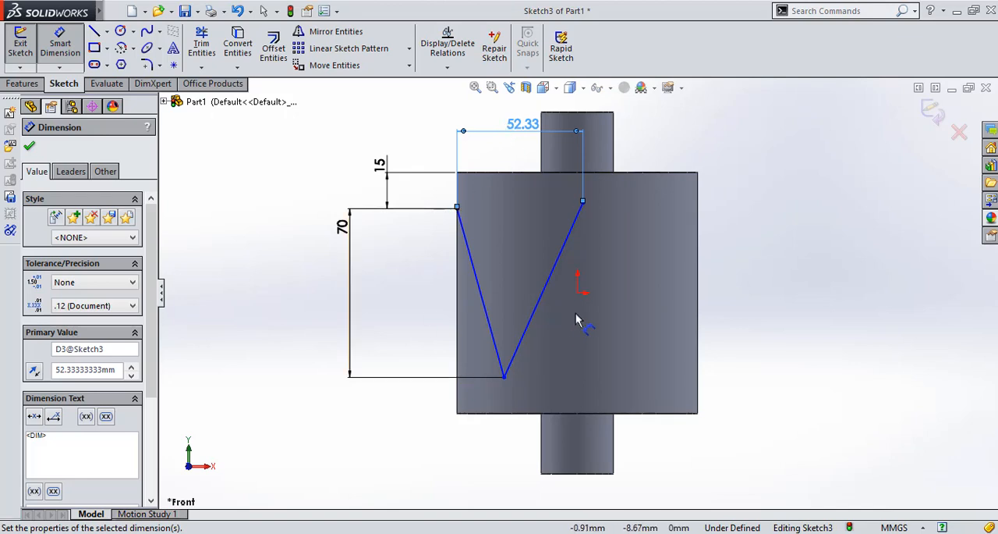
Dimension the horizontal distance from the V's left endpoint to its lower vertex as 52.33/2 (26.165 mm)
{"action": "left_click", "coordinate": [503, 377]}
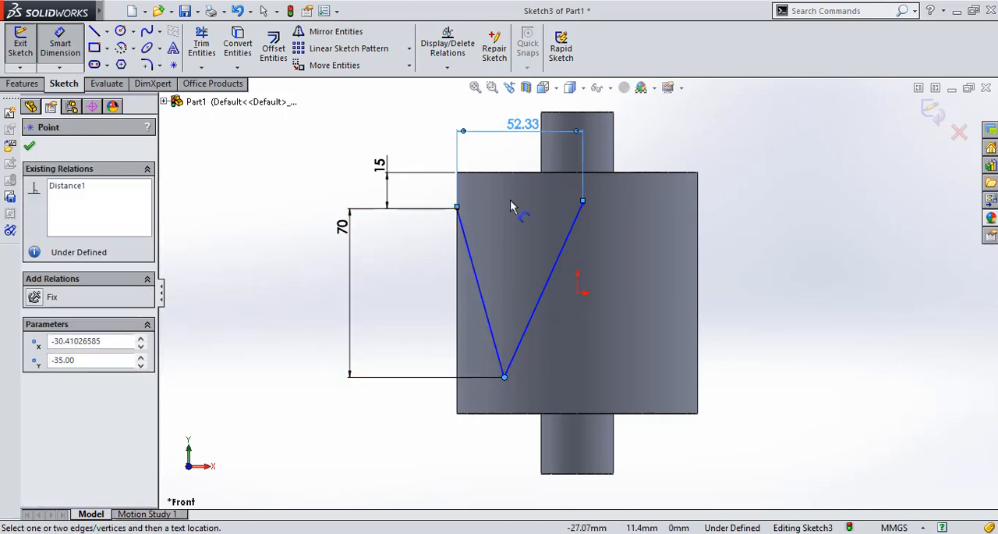
{"action": "left_click", "coordinate": [457, 209]}
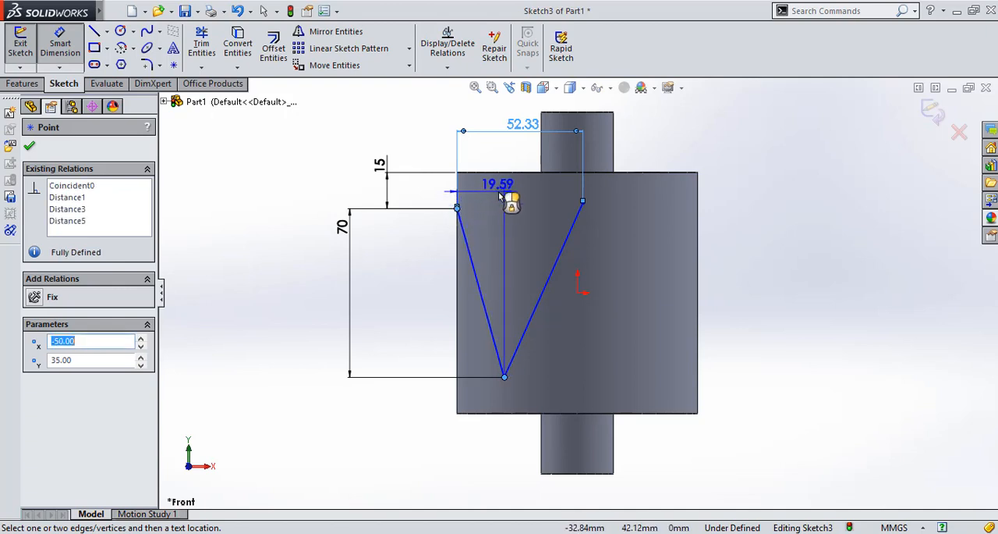
{"action": "left_click", "coordinate": [500, 195]}
{"action": "type", "text": "52.33/"}
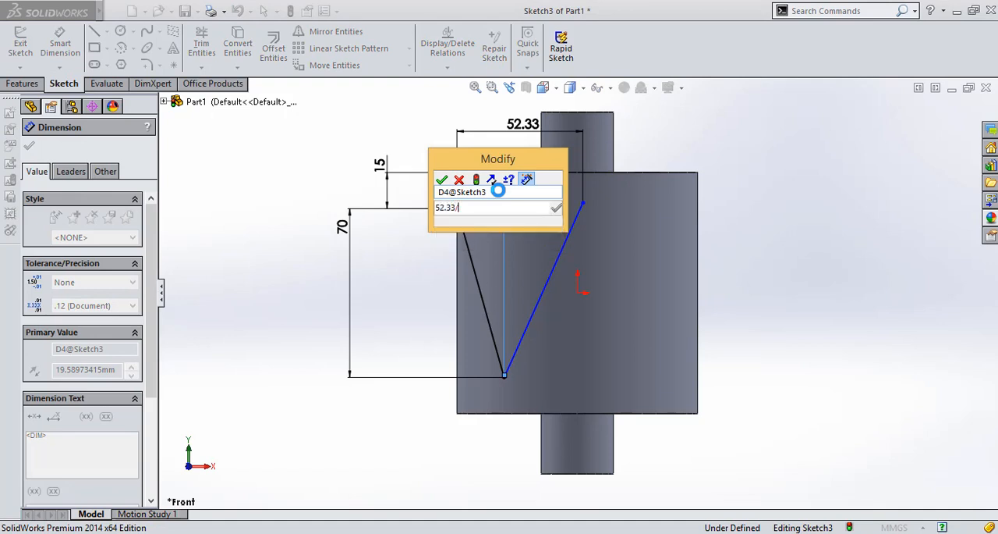
{"action": "key", "text": "Return"}
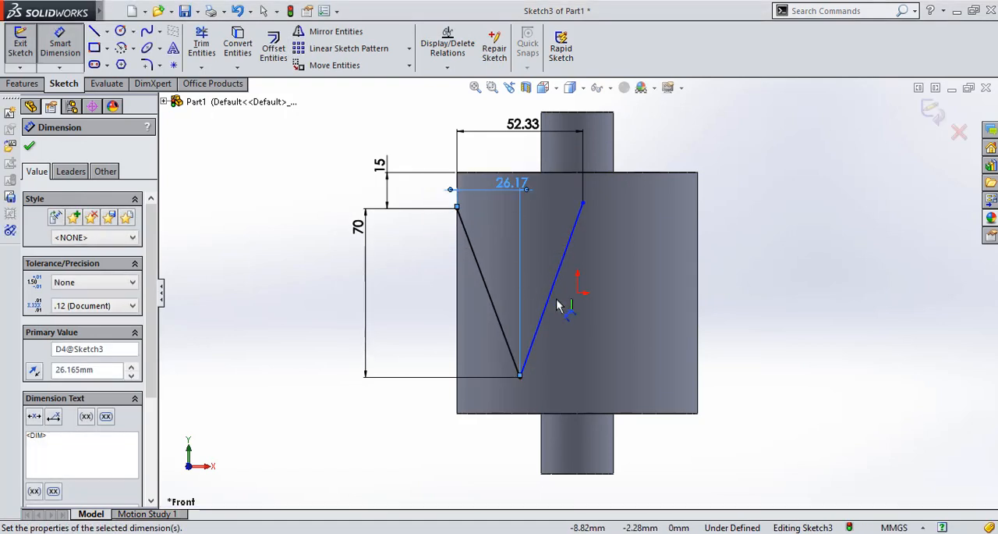
{"action": "key", "text": "Escape"}
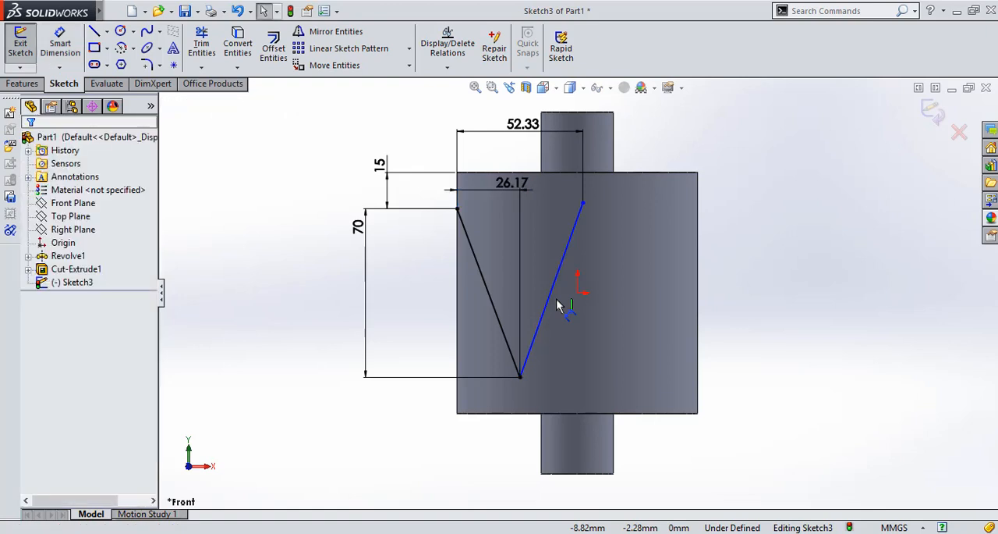
Add a Horizontal relation between the V's two upper endpoints
{"action": "left_click", "coordinate": [583, 203]}
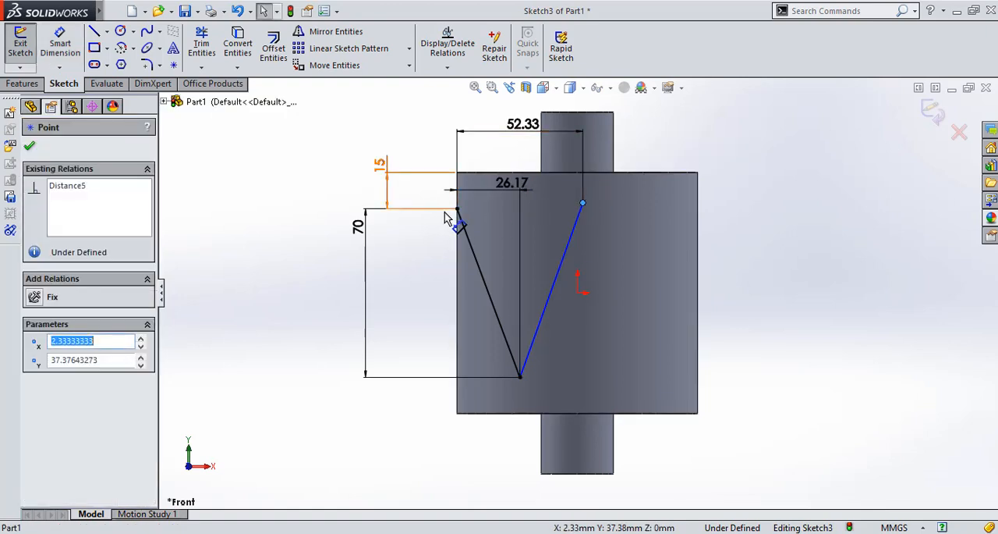
{"action": "left_click", "coordinate": [459, 212], "text": "ctrl"}
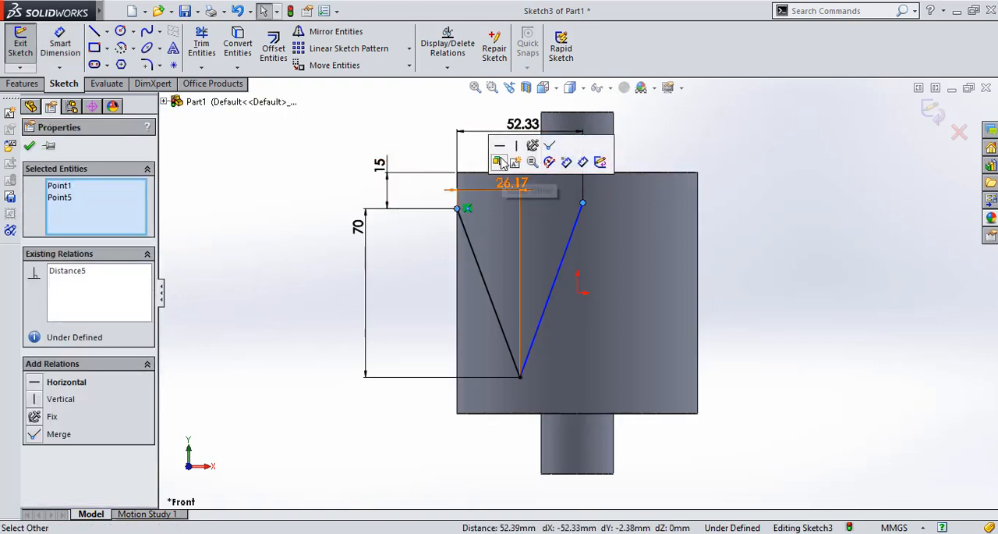
{"action": "left_click", "coordinate": [503, 149]}
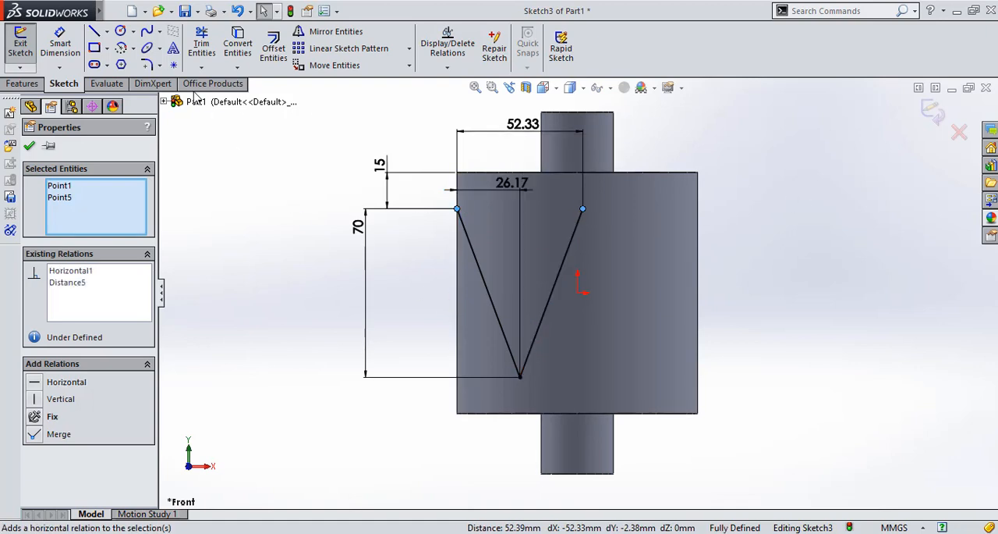
Fillet the V's lower vertex between its two lines with a 2 mm radius
{"action": "left_click", "coordinate": [146, 67]}
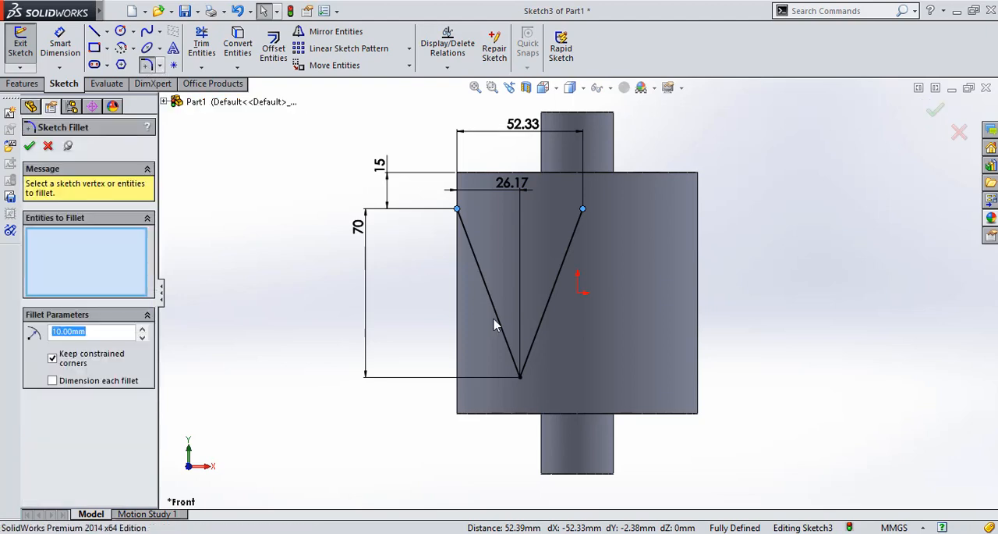
{"action": "left_click", "coordinate": [514, 365]}
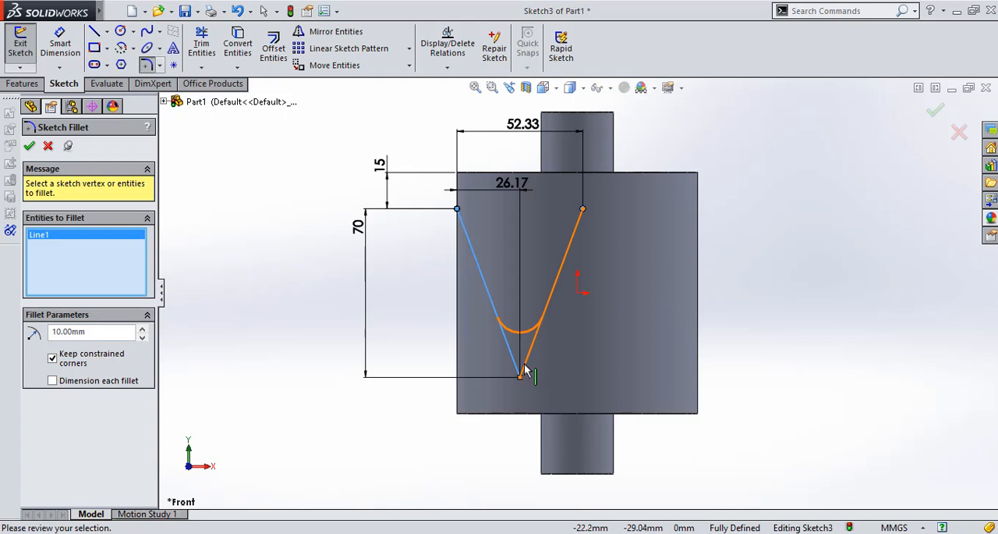
{"action": "left_click", "coordinate": [528, 368]}
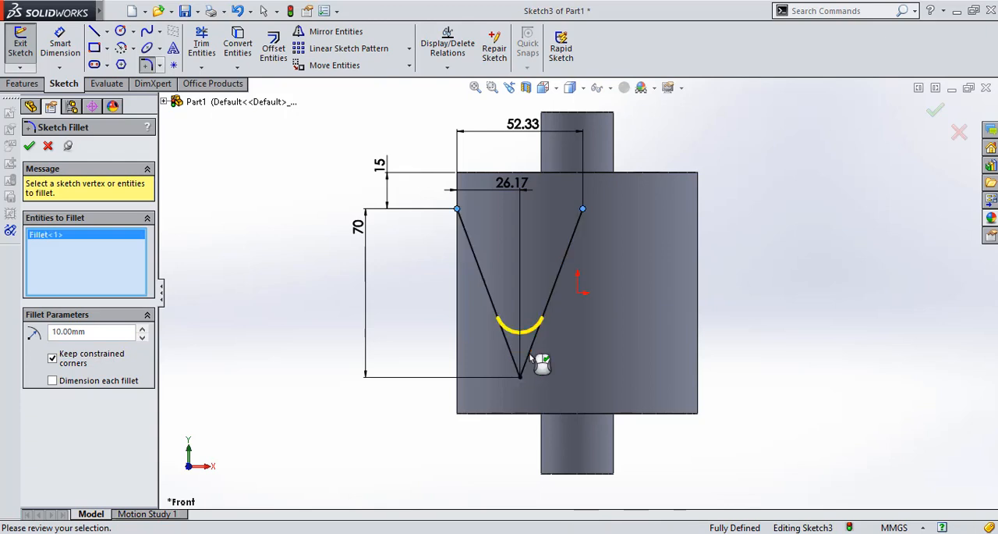
{"action": "double_click", "coordinate": [119, 332]}
{"action": "type", "text": "2"}
{"action": "key", "text": "Return"}
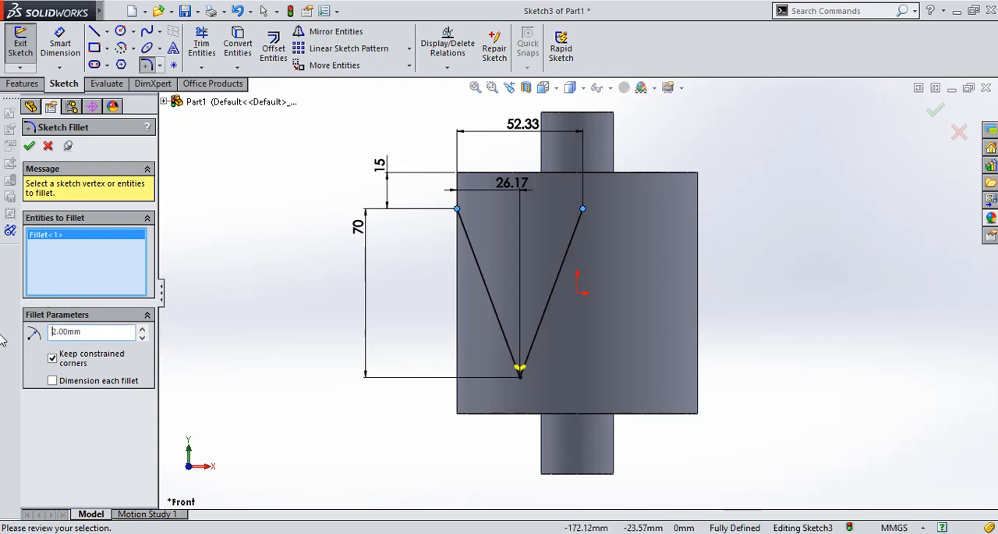
{"action": "left_click", "coordinate": [29, 145]}
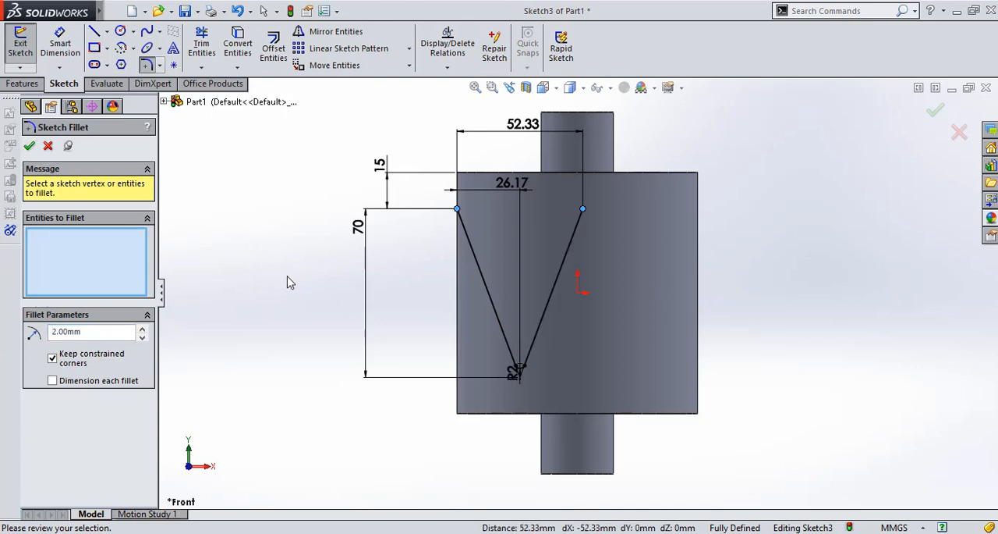
Offset the whole V chain 2 mm bi-directionally with arc-capped ends and finish the sketch
{"action": "left_click", "coordinate": [273, 46]}
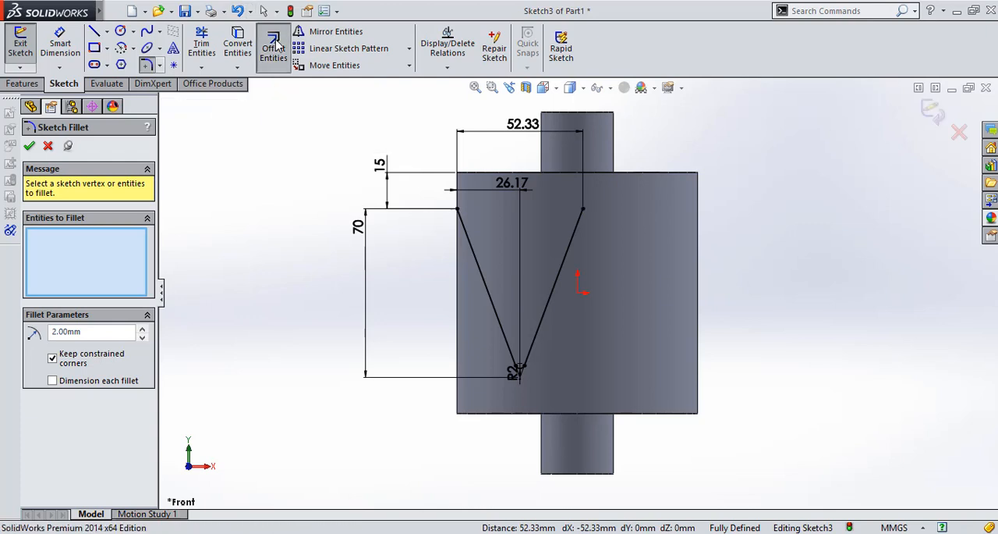
{"action": "left_click", "coordinate": [476, 265]}
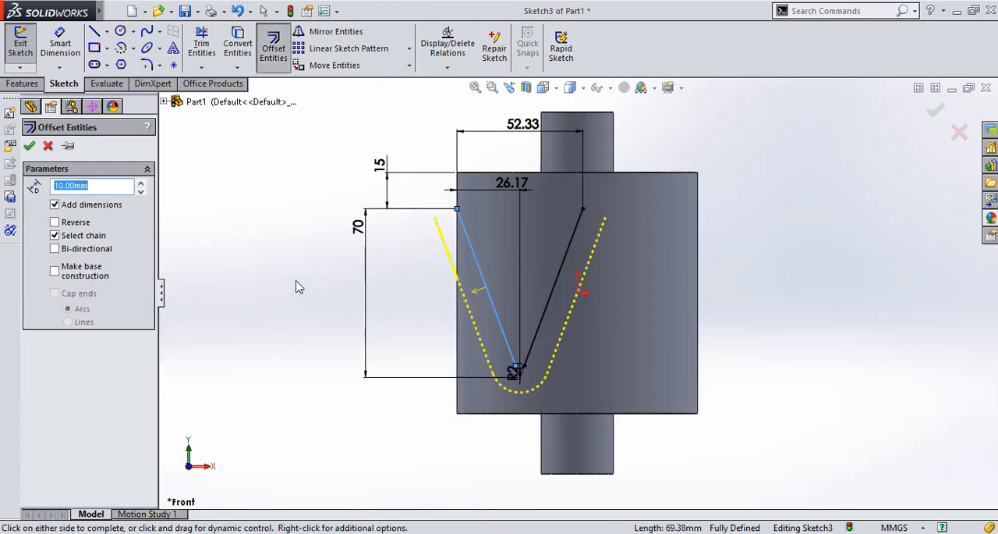
{"action": "left_click", "coordinate": [54, 248]}
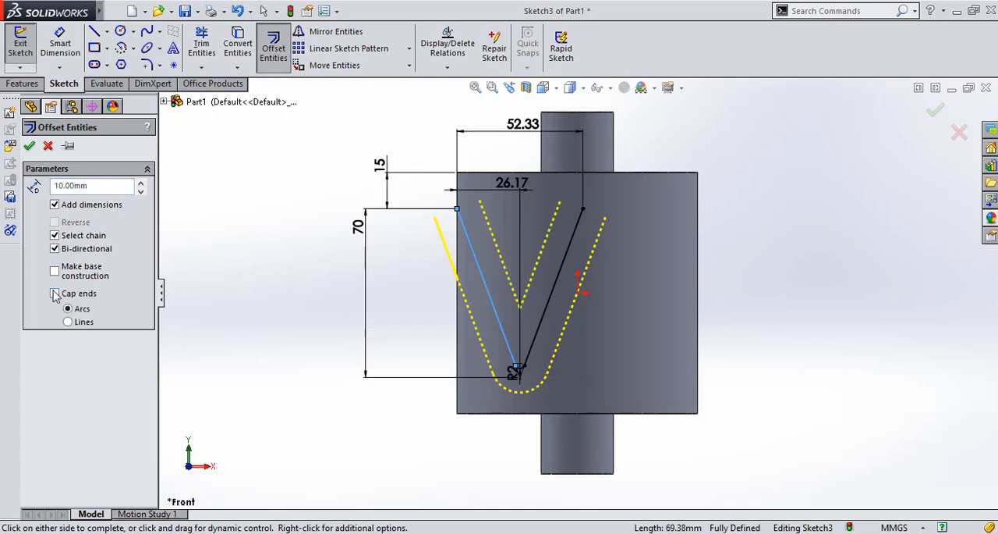
{"action": "double_click", "coordinate": [95, 184]}
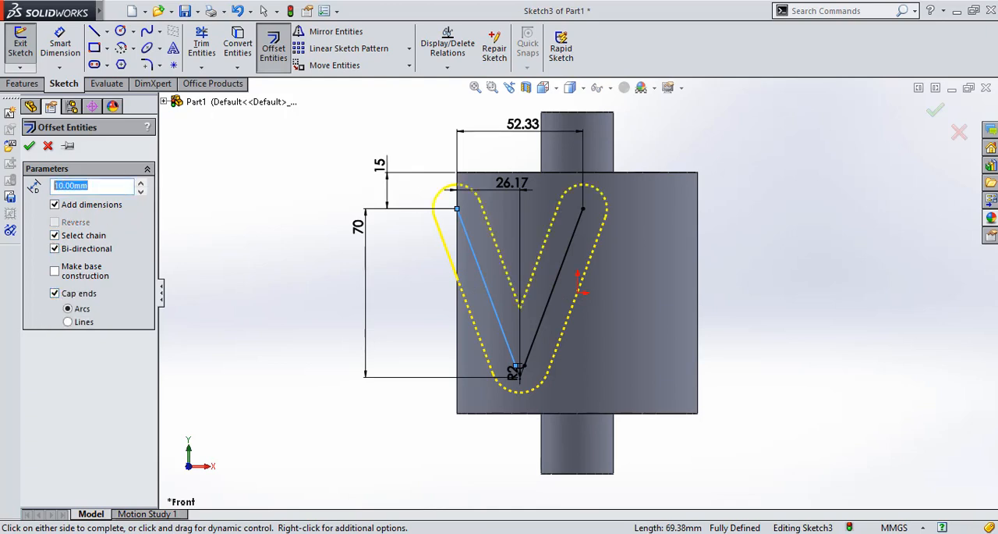
{"action": "type", "text": "2"}
{"action": "key", "text": "Return"}
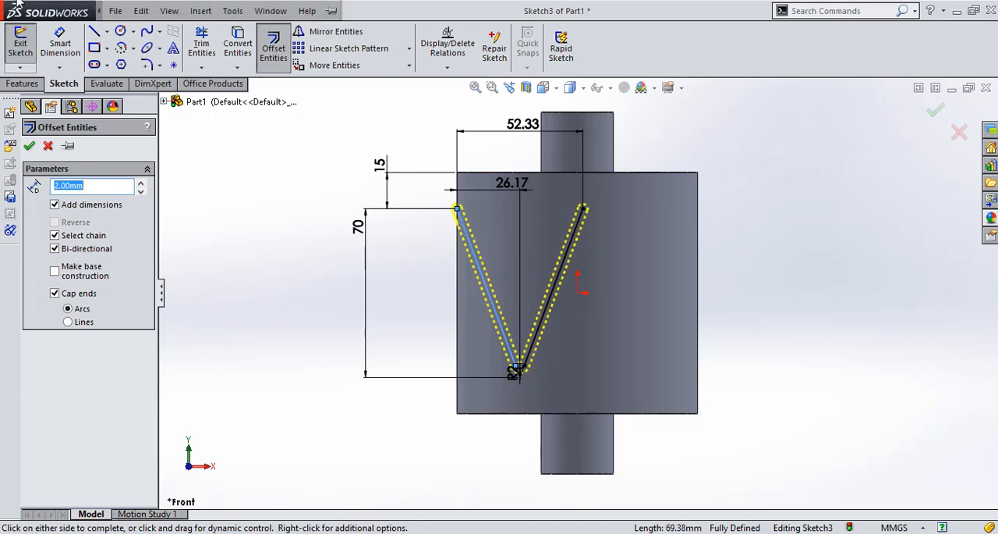
{"action": "left_click", "coordinate": [30, 146]}
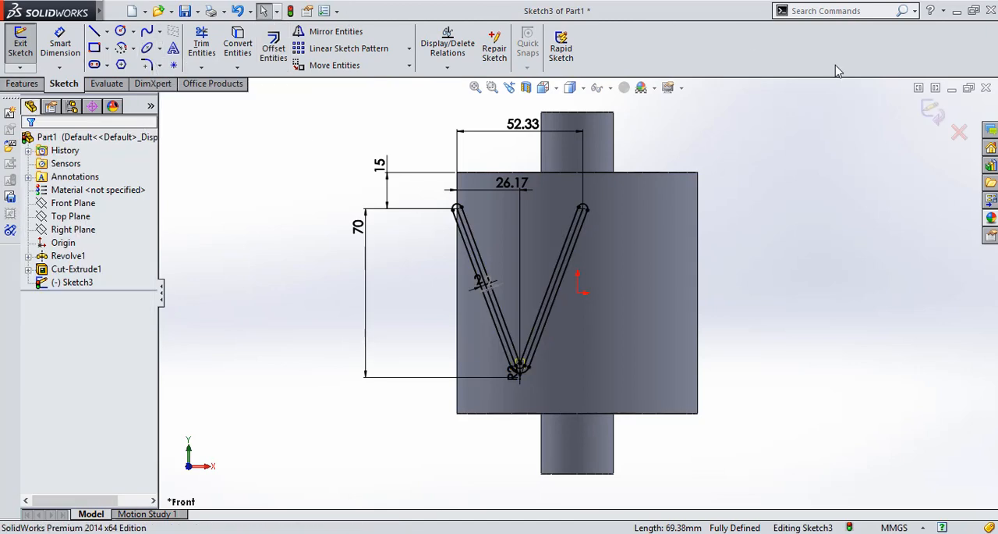
{"action": "left_click", "coordinate": [933, 111]}
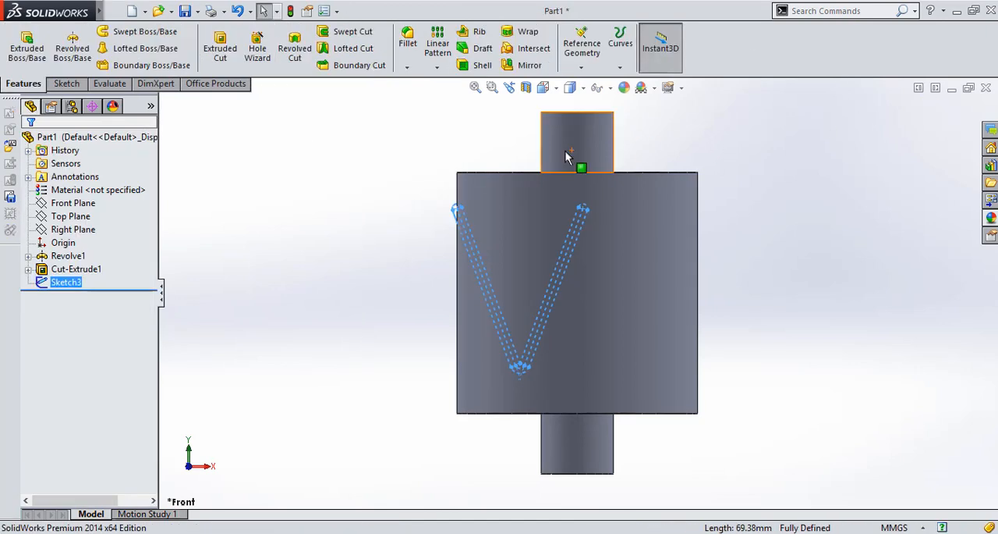
{"action": "left_click", "coordinate": [507, 34]}
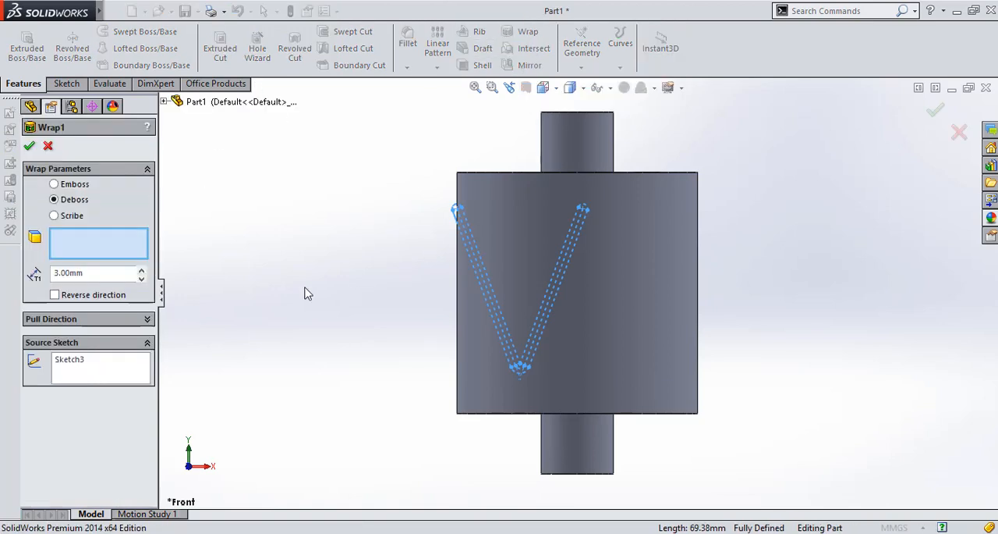
{"action": "left_click", "coordinate": [627, 243]}
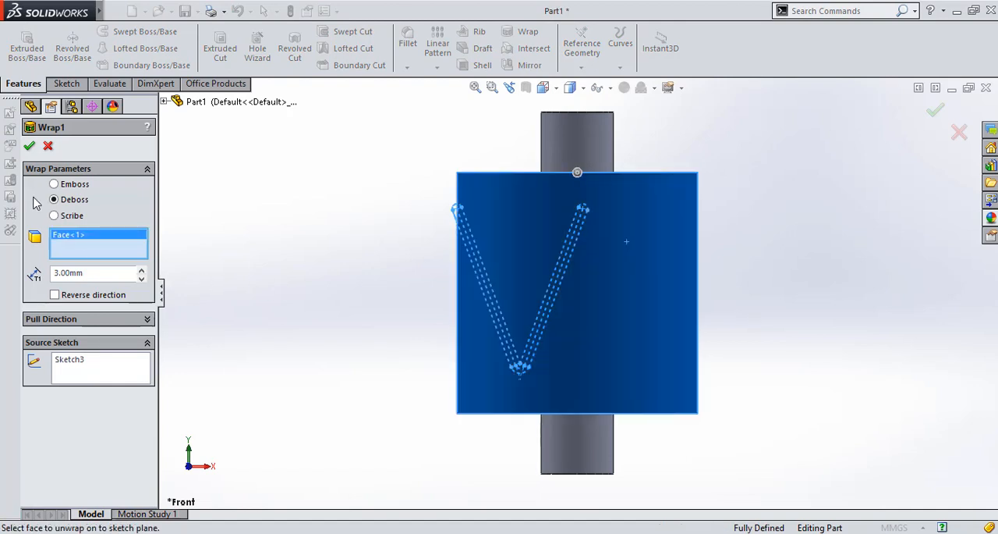
{"action": "left_click", "coordinate": [30, 149]}
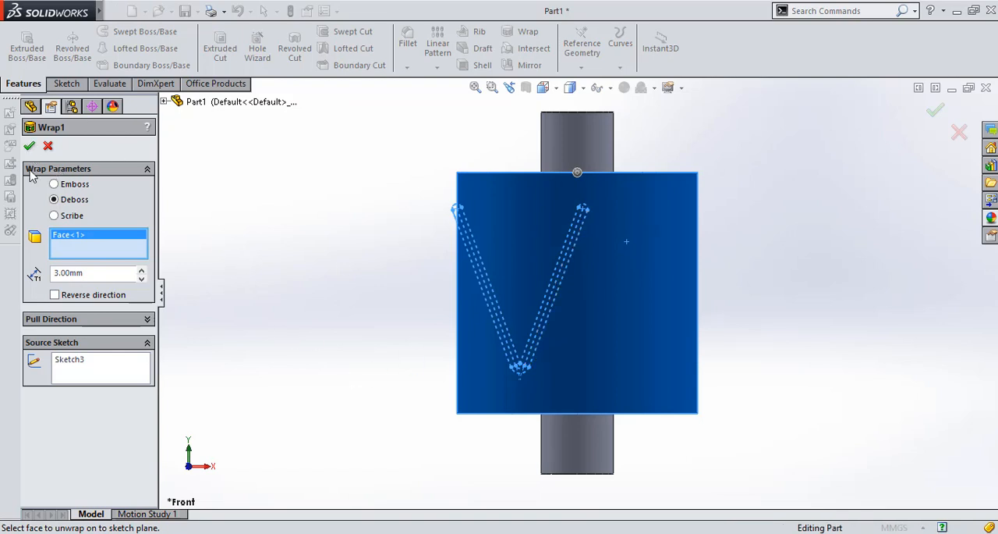
{"action": "left_click", "coordinate": [48, 146]}
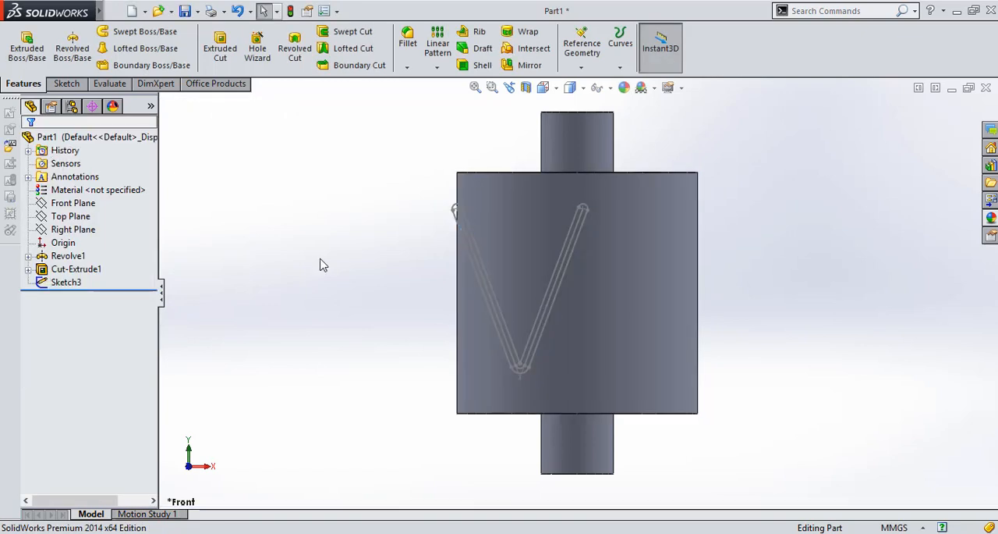
Edit the V sketch, convert its two original centre lines to construction geometry, and exit the sketch
{"action": "left_click", "coordinate": [70, 282]}
{"action": "right_click", "coordinate": [70, 282]}
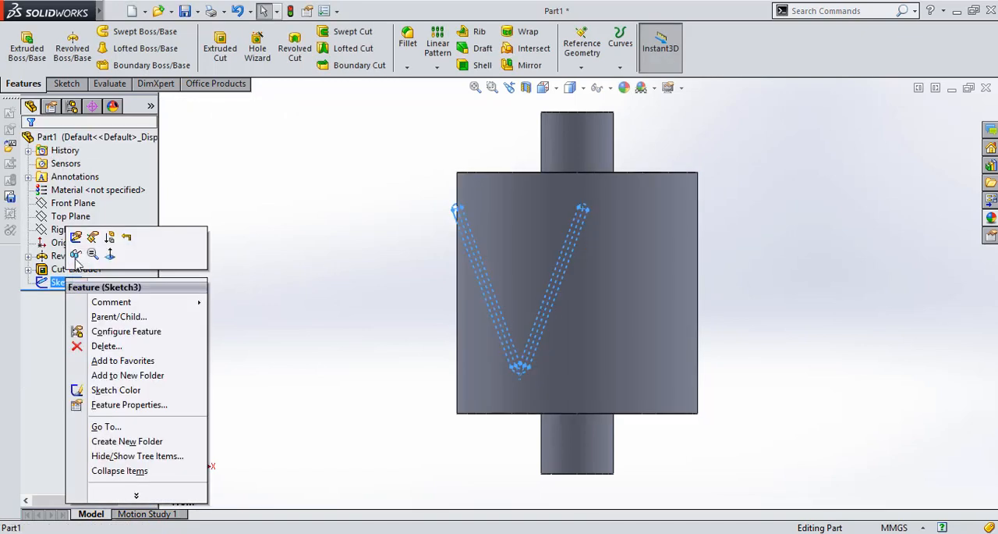
{"action": "left_click", "coordinate": [78, 235]}
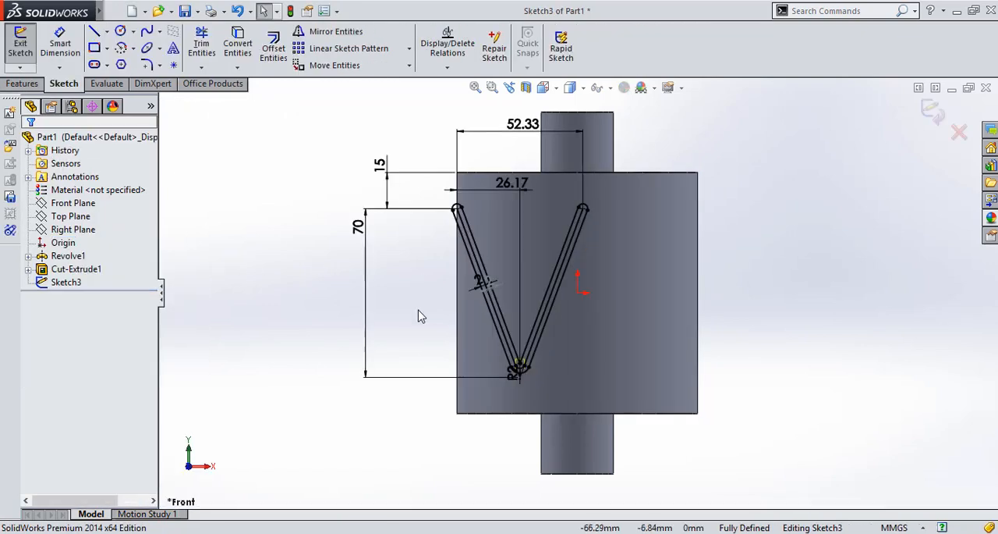
{"action": "scroll", "coordinate": [567, 347], "scroll_direction": "down", "scroll_amount": 3}
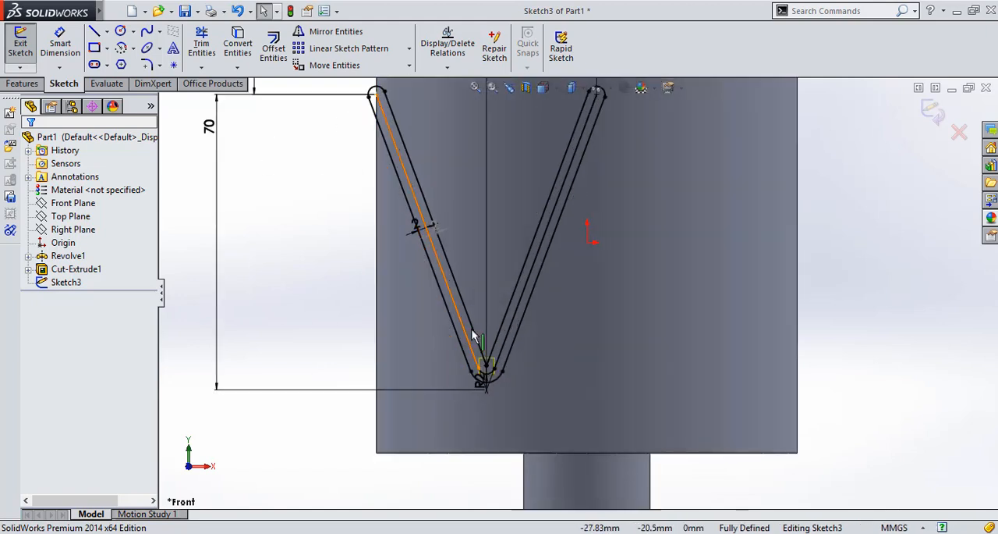
{"action": "left_click", "coordinate": [466, 337]}
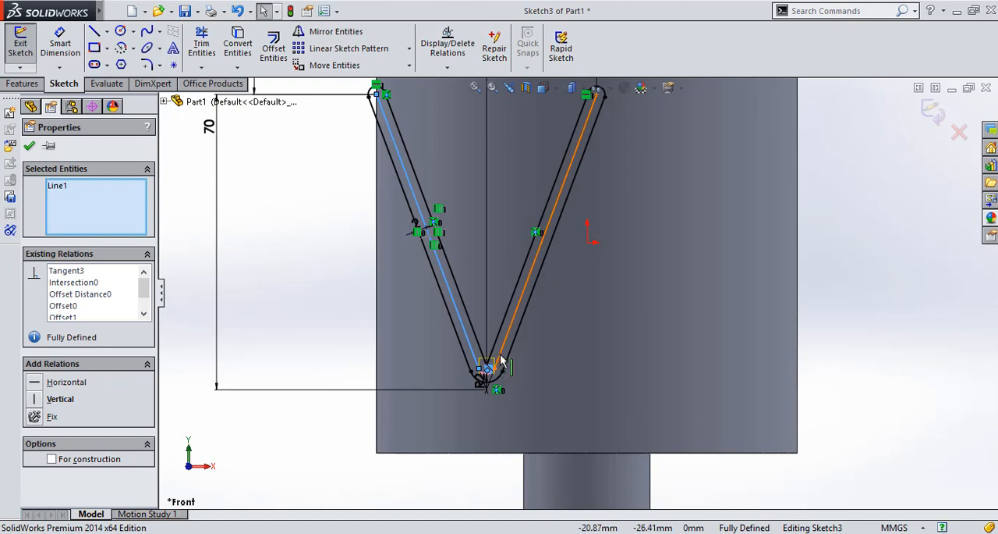
{"action": "left_click", "coordinate": [499, 355], "text": "ctrl"}
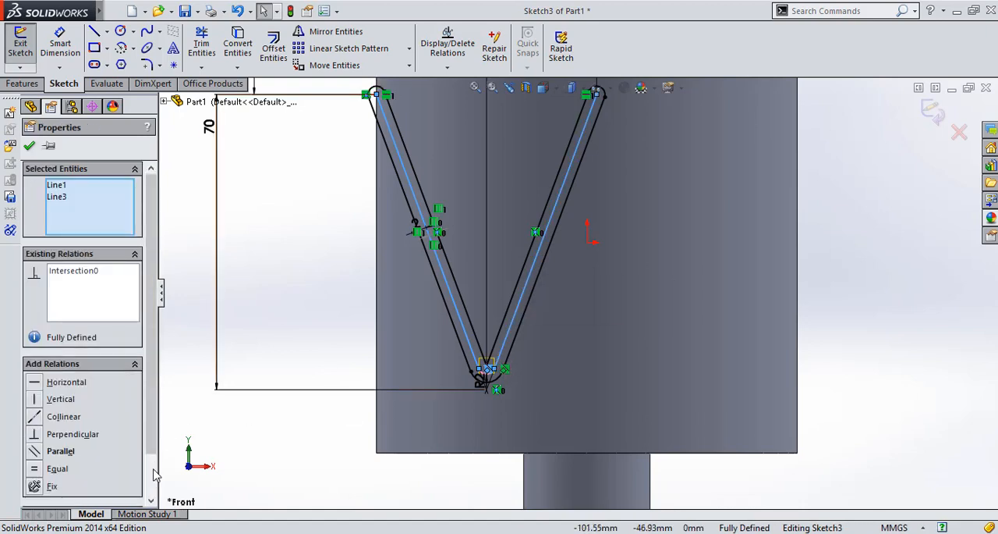
{"action": "scroll", "coordinate": [153, 476], "scroll_direction": "down", "scroll_amount": 2}
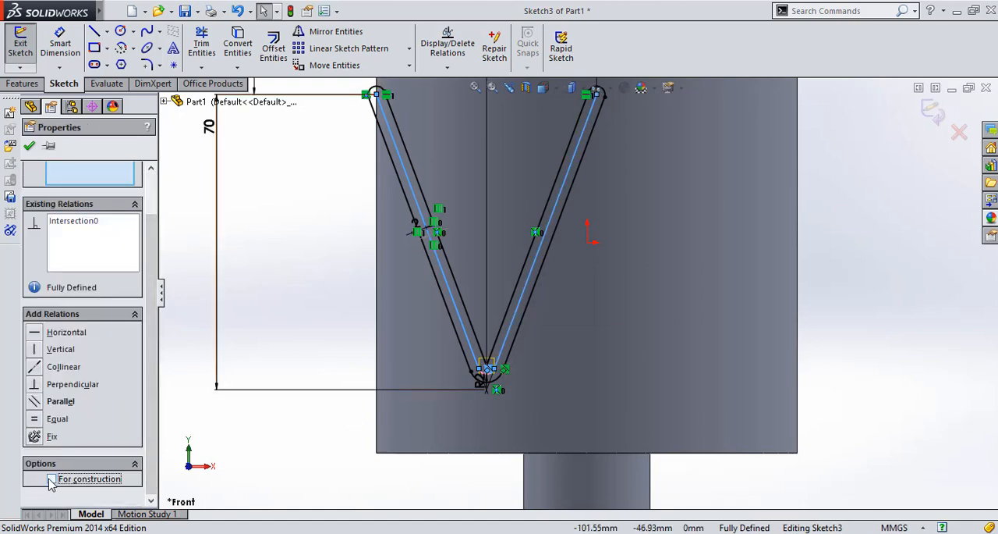
{"action": "left_click", "coordinate": [52, 479]}
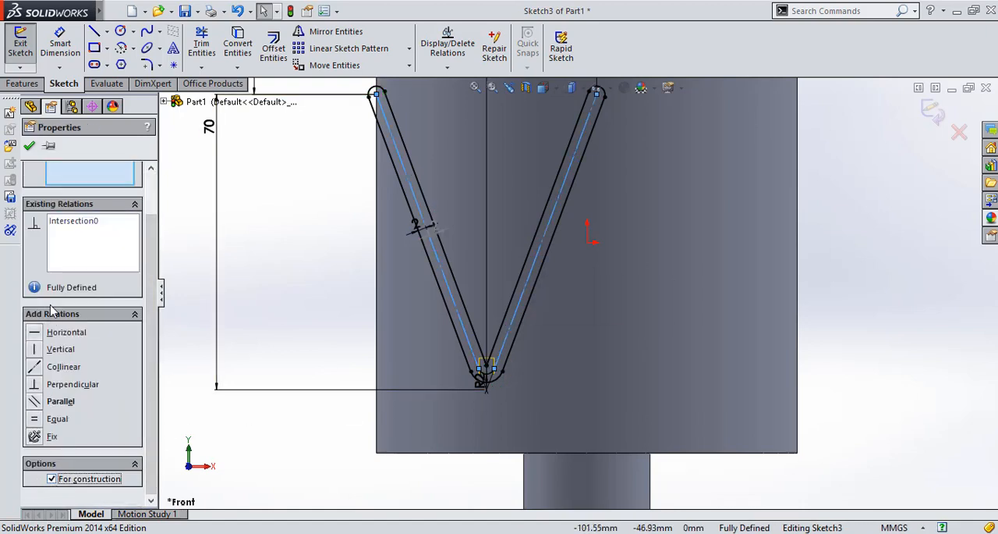
{"action": "left_click", "coordinate": [29, 147]}
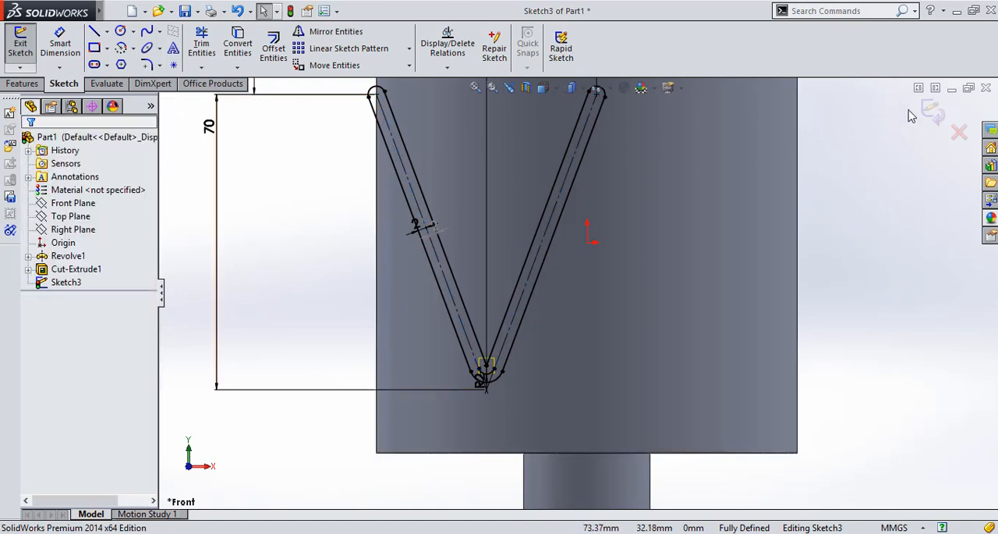
{"action": "left_click", "coordinate": [934, 113]}
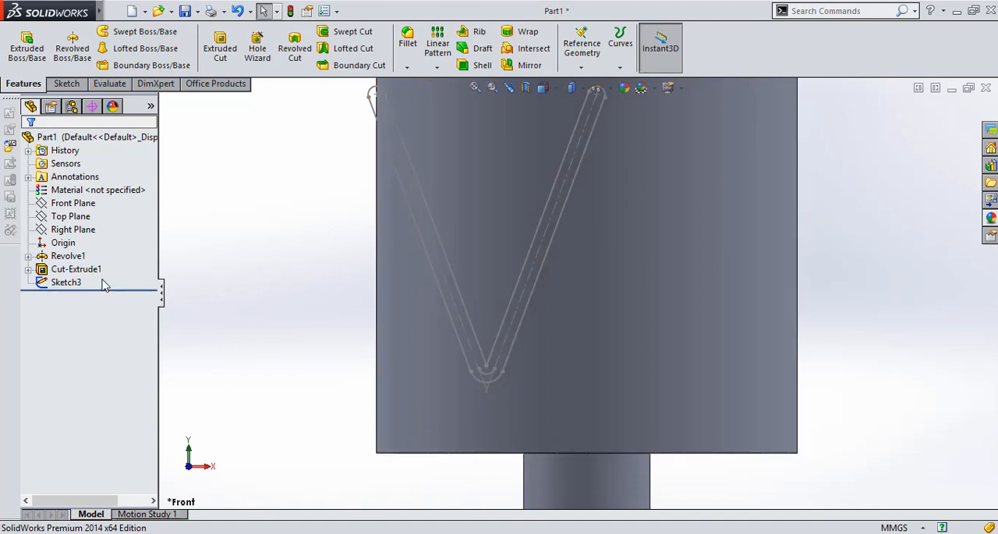
Reopen the V sketch, convert the original 2 mm fillet arc at the vertex to construction geometry, and exit the sketch
{"action": "right_click", "coordinate": [66, 289]}
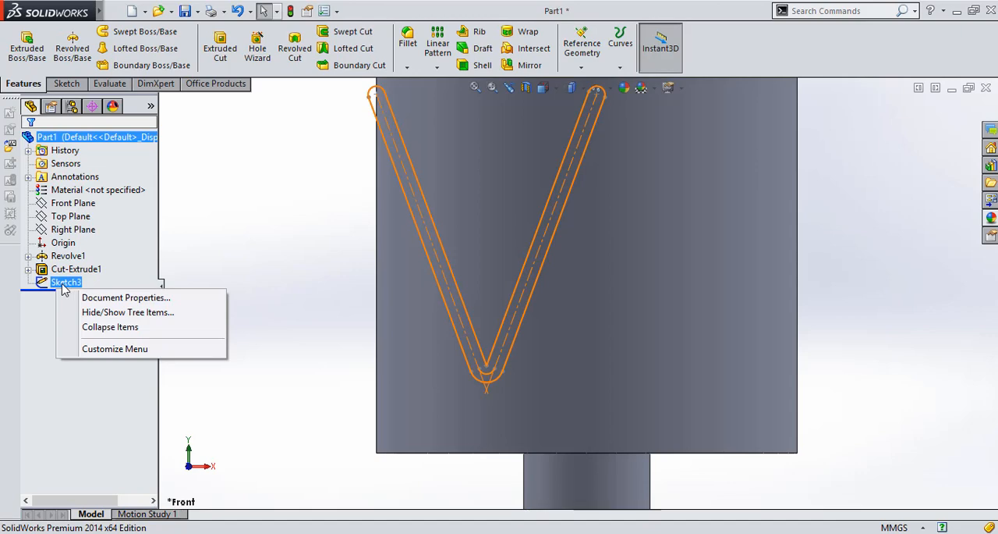
{"action": "right_click", "coordinate": [65, 287]}
{"action": "left_click", "coordinate": [70, 249]}
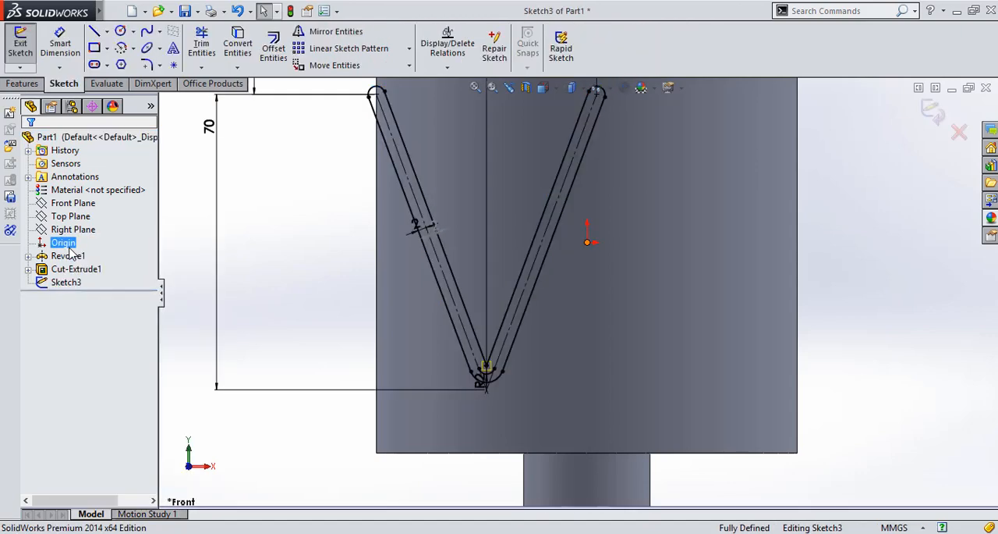
{"action": "scroll", "coordinate": [485, 376], "scroll_direction": "down", "scroll_amount": 2}
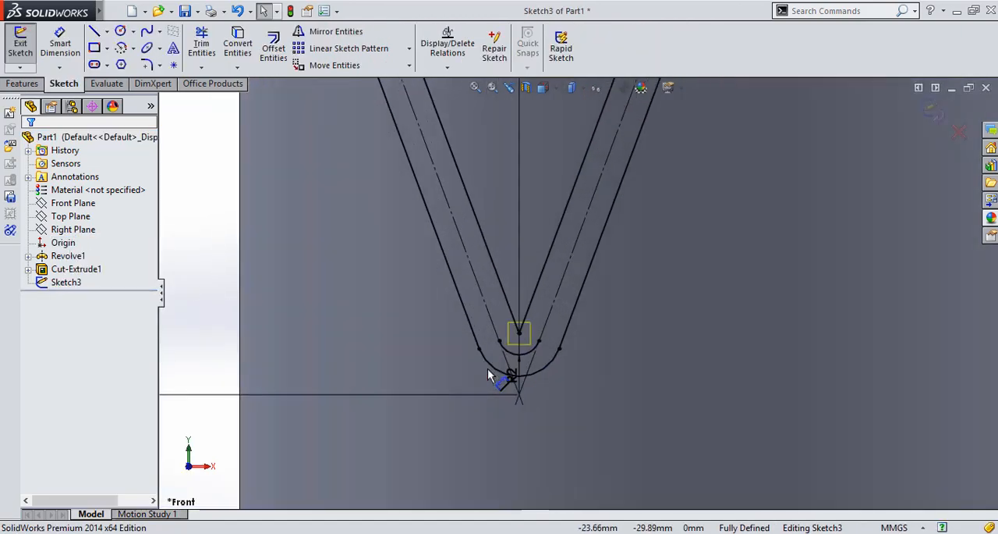
{"action": "scroll", "coordinate": [488, 375], "scroll_direction": "down", "scroll_amount": 2}
{"action": "left_click", "coordinate": [549, 333]}
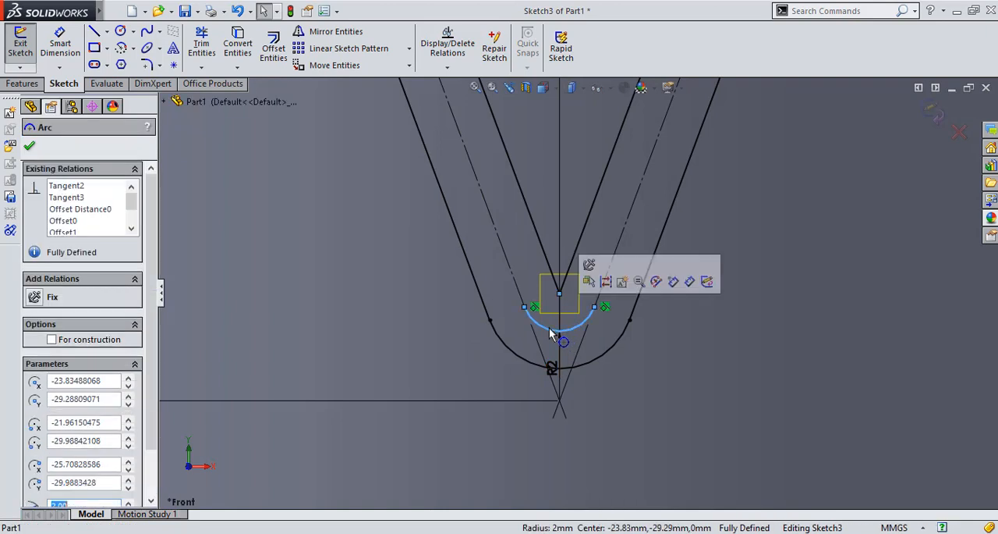
{"action": "left_click", "coordinate": [53, 341]}
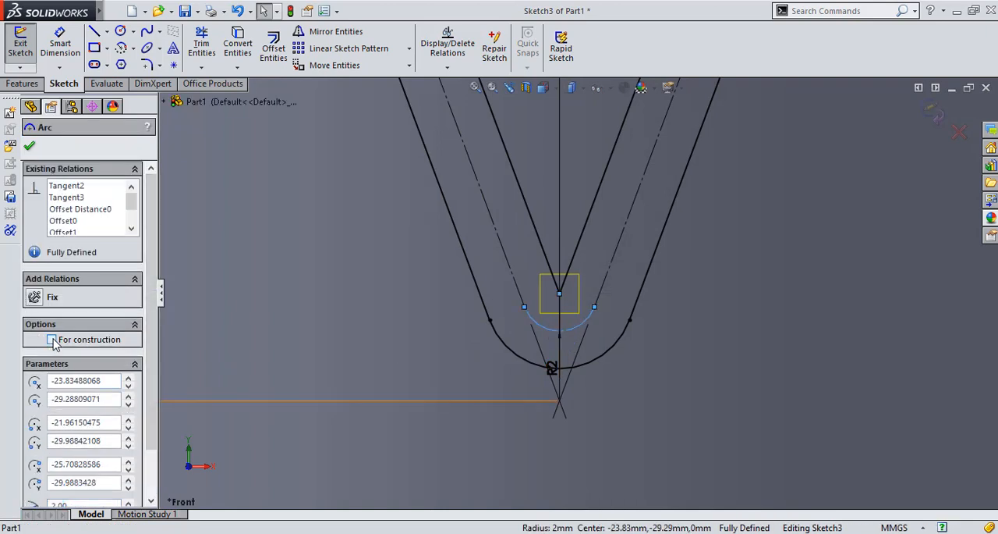
{"action": "left_click", "coordinate": [30, 147]}
{"action": "key", "text": "f"}
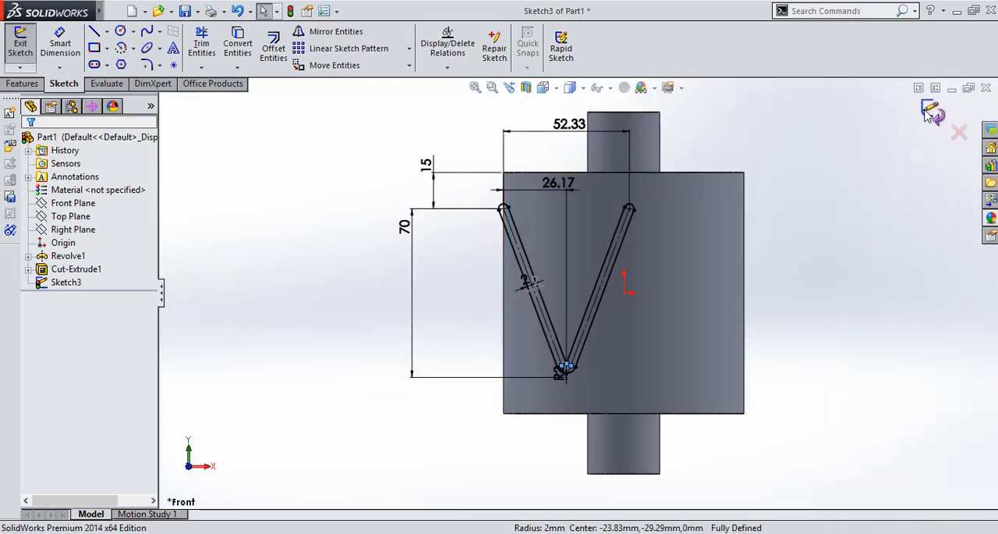
{"action": "left_click", "coordinate": [930, 112]}
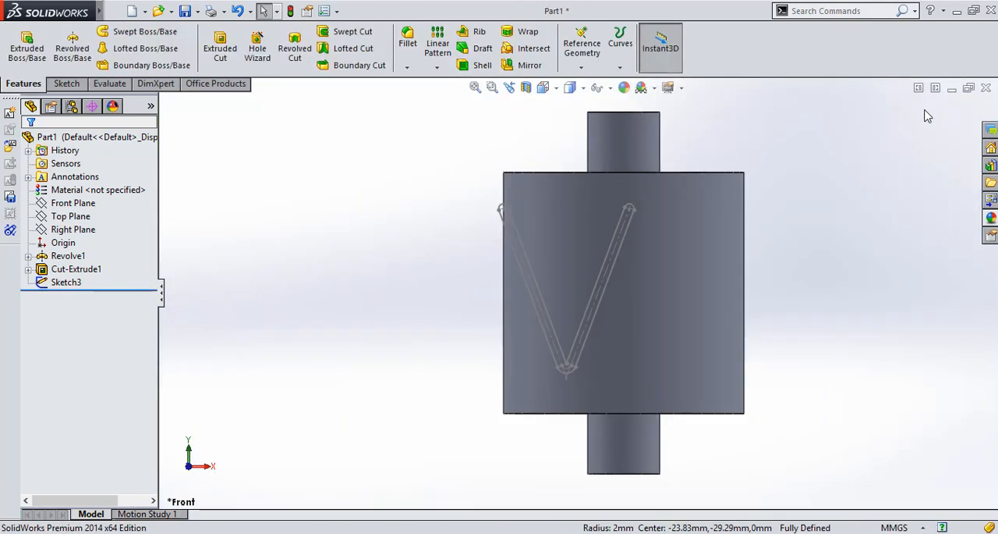
Wrap the V sketch onto the large cylindrical face as a 3 mm deep deboss
{"action": "left_click", "coordinate": [526, 36]}
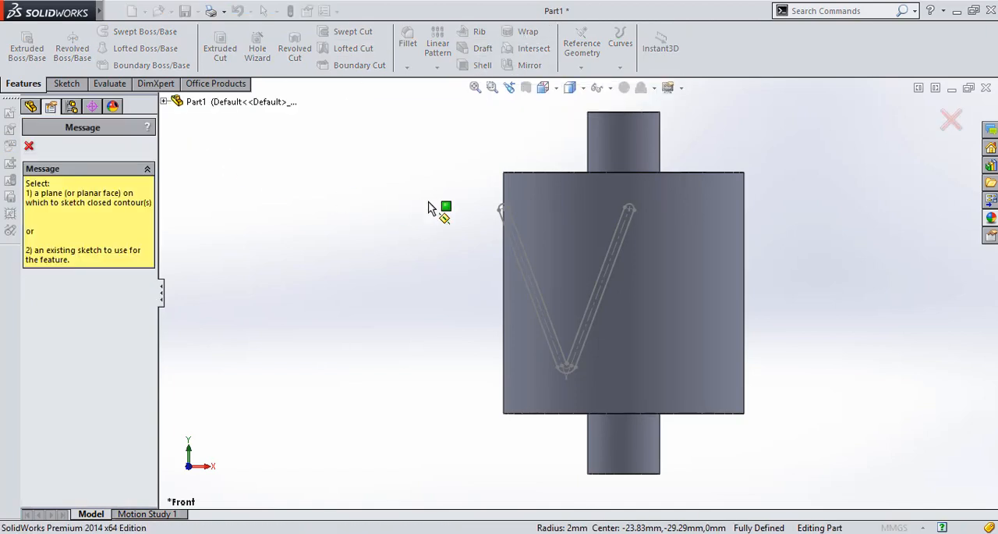
{"action": "left_click", "coordinate": [505, 225]}
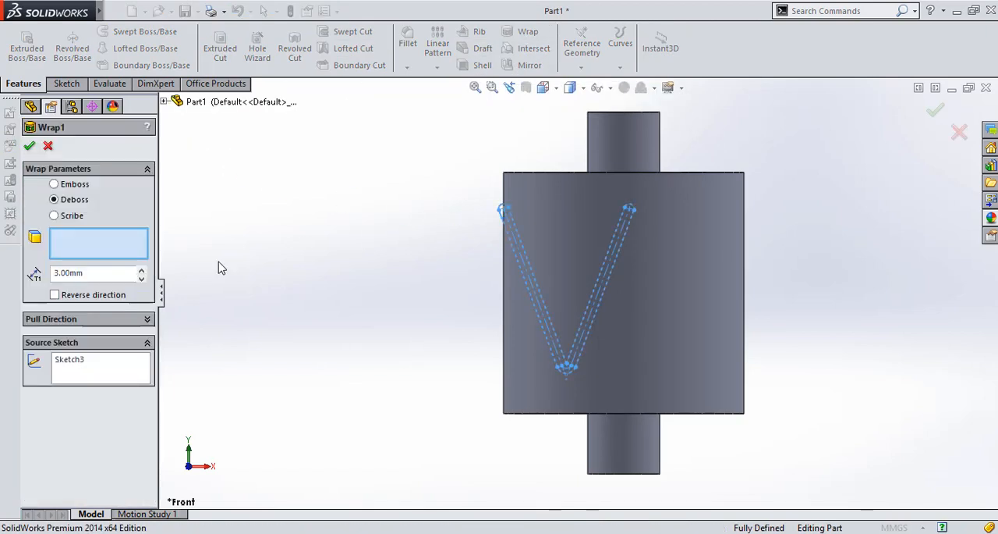
{"action": "left_click", "coordinate": [577, 246]}
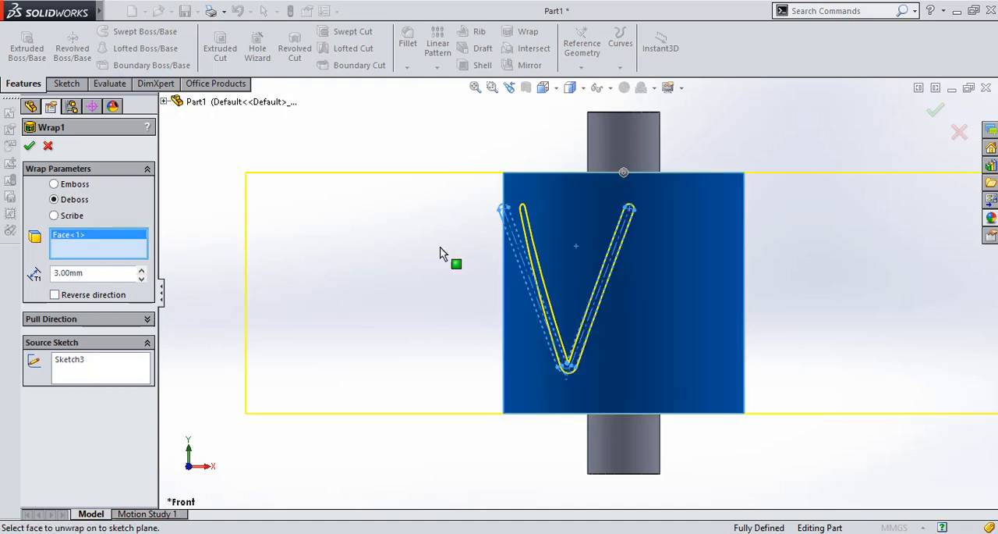
{"action": "left_click", "coordinate": [29, 147]}
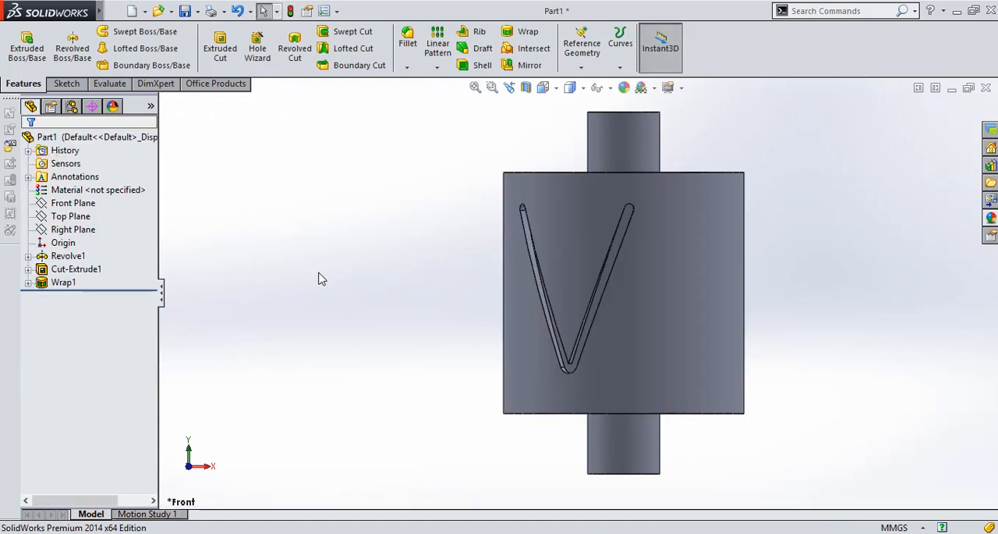
Circular-pattern the debossed V groove around the large cylinder's axis with 6 equally spaced instances over 360 degrees
{"action": "key", "text": "Right"}
{"action": "key", "text": "Right"}
{"action": "key", "text": "Left"}
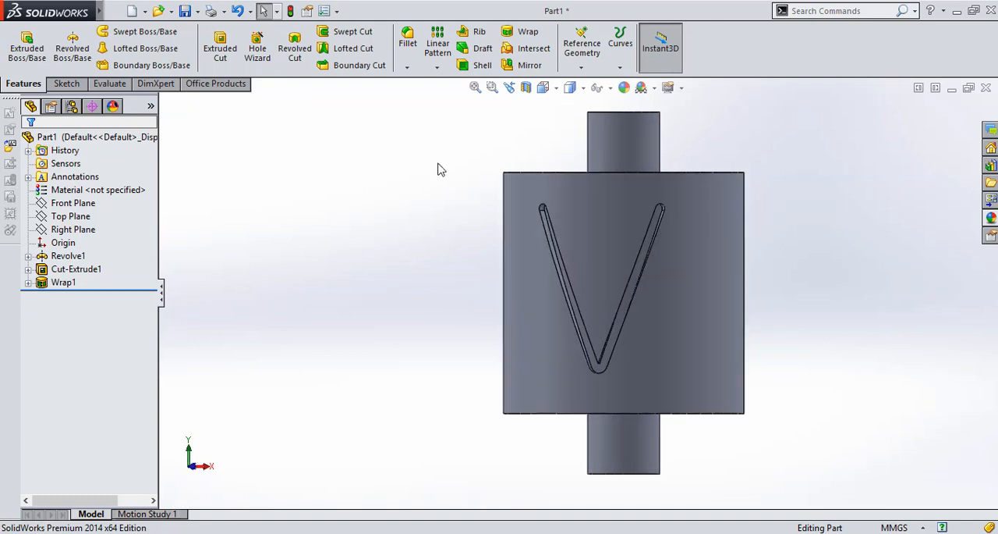
{"action": "left_click", "coordinate": [437, 67]}
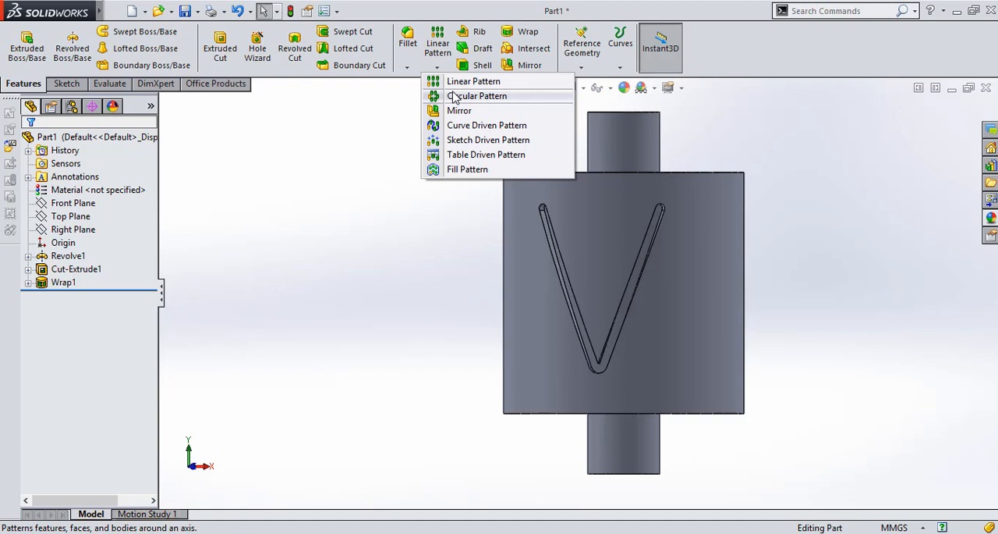
{"action": "left_click", "coordinate": [454, 97]}
{"action": "left_click", "coordinate": [72, 190]}
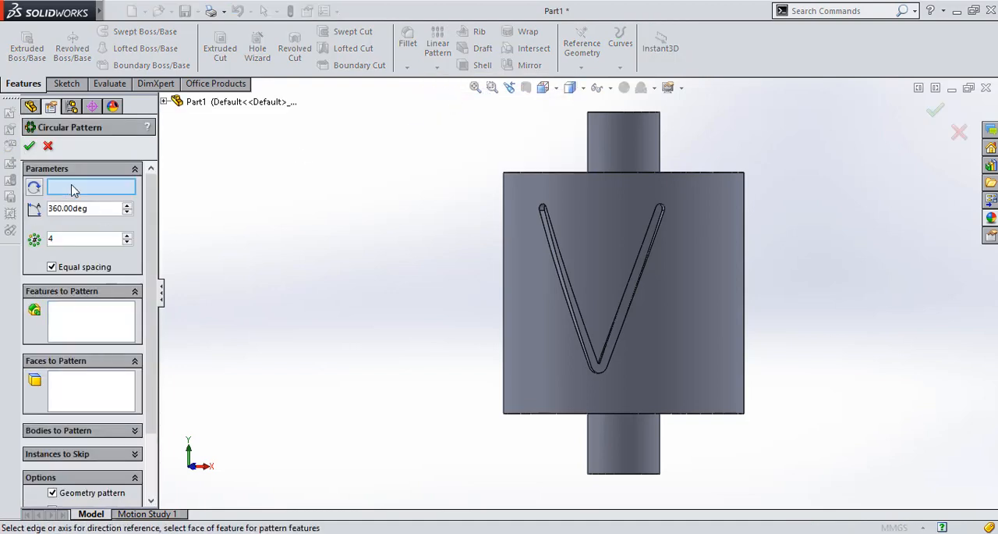
{"action": "left_click", "coordinate": [589, 201]}
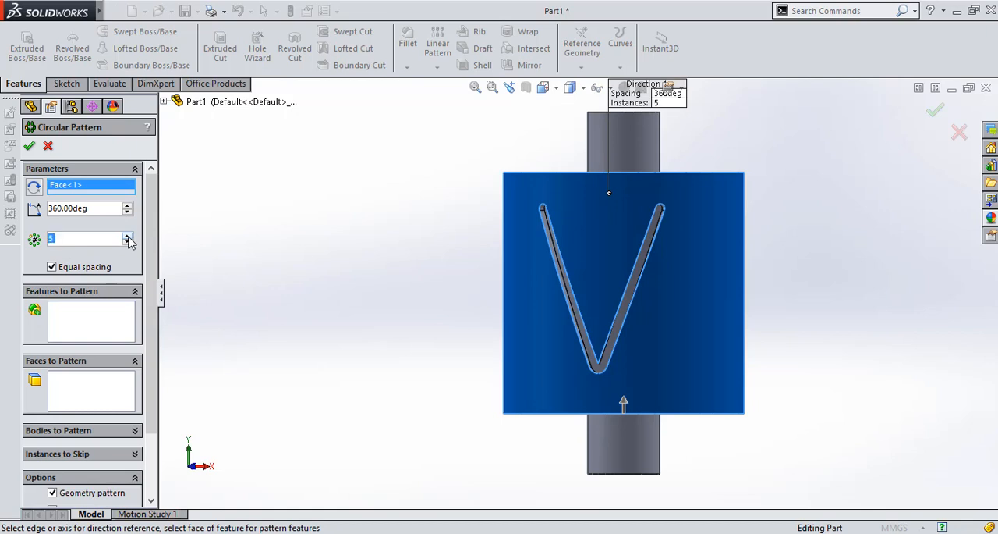
{"action": "left_click", "coordinate": [106, 337]}
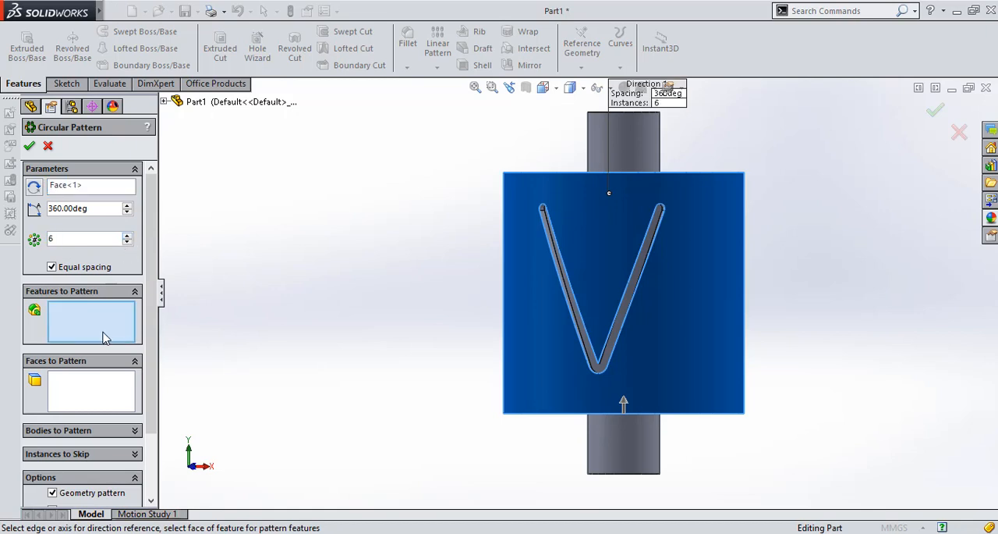
{"action": "left_click", "coordinate": [164, 104]}
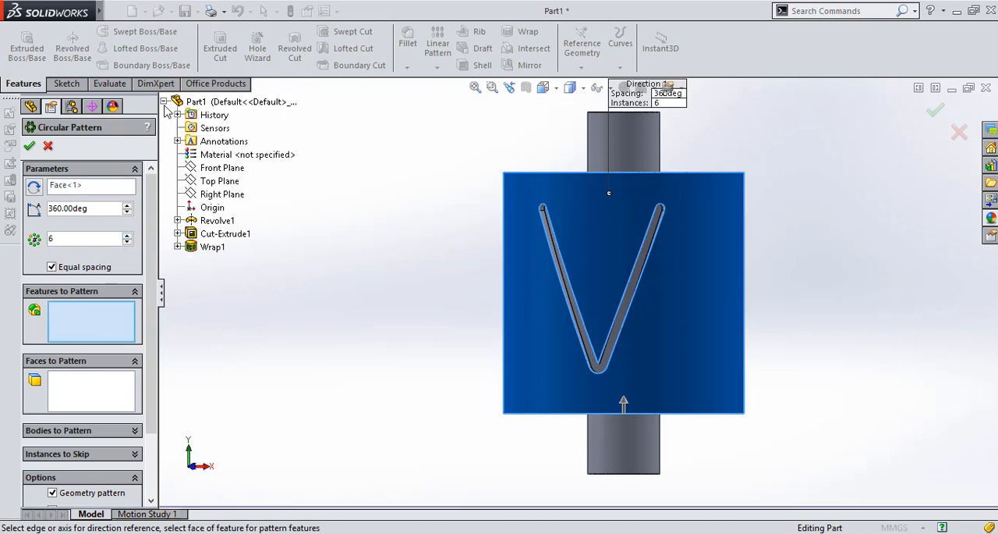
{"action": "left_click", "coordinate": [209, 248]}
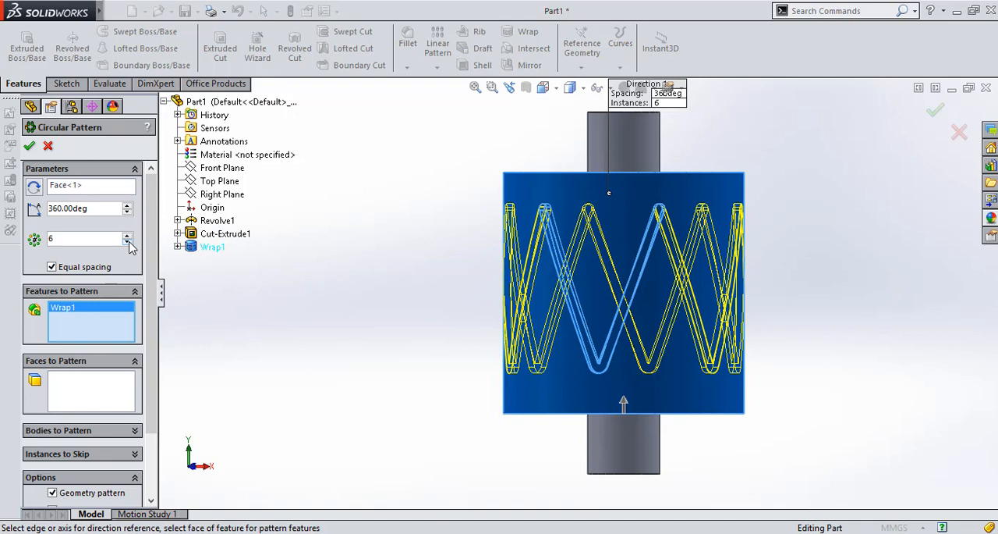
{"action": "left_click", "coordinate": [30, 146]}
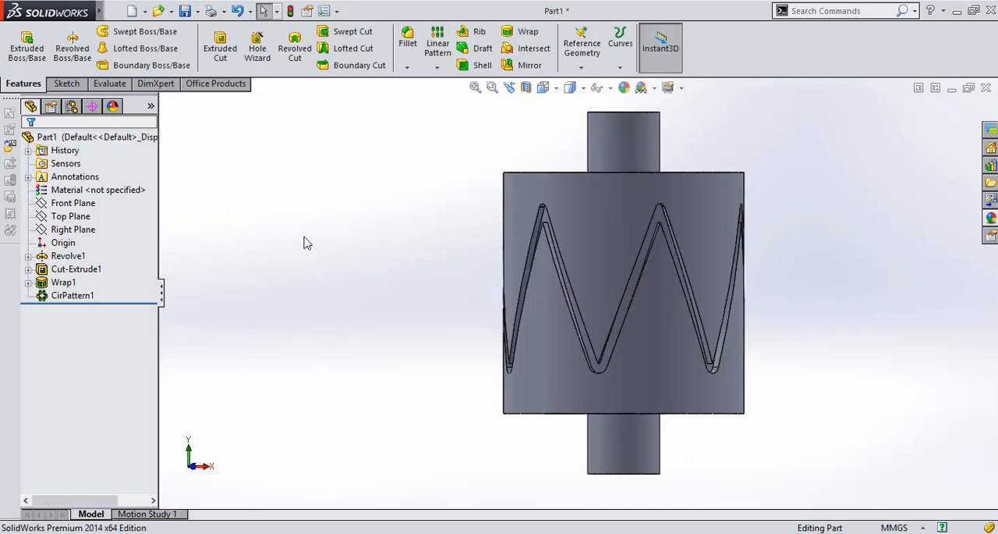
Examine the patterned groove around the cylinder and the holes in the end face from several angles
{"action": "key", "text": "Left"}
{"action": "key", "text": "Left"}
{"action": "key", "text": "Left"}
{"action": "key", "text": "Left"}
{"action": "key", "text": "Left"}
{"action": "key", "text": "Left"}
{"action": "key", "text": "Up"}
{"action": "key", "text": "Up"}
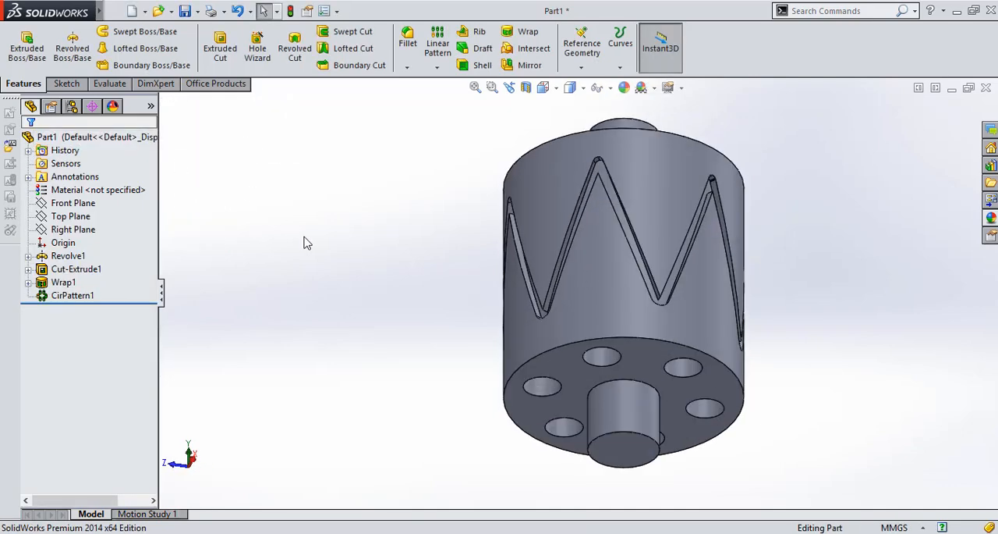
{"action": "key", "text": "Up"}
{"action": "key", "text": "Up"}
{"action": "key", "text": "Up"}
{"action": "key", "text": "Up"}
{"action": "key", "text": "Right"}
{"action": "key", "text": "Right"}
{"action": "key", "text": "Right"}
{"action": "key", "text": "Right"}
{"action": "key", "text": "Right"}
{"action": "key", "text": "Right"}
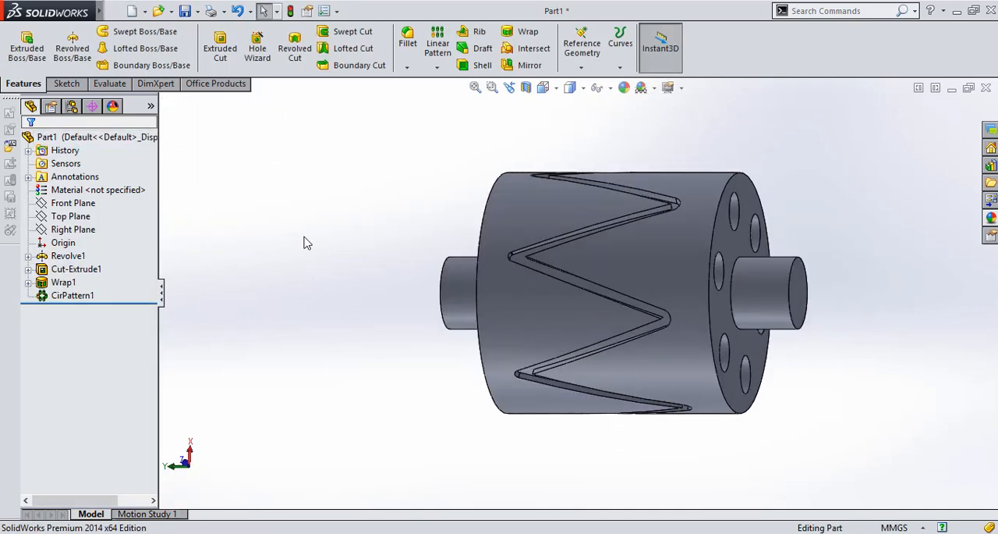
{"action": "key", "text": "Right"}
{"action": "key", "text": "Right"}
{"action": "key", "text": "Right"}
{"action": "key", "text": "Right"}
{"action": "key", "text": "Right"}
{"action": "key", "text": "Right"}
{"action": "key", "text": "Right"}
{"action": "key", "text": "Right"}
{"action": "key", "text": "Right"}
{"action": "key", "text": "Right"}
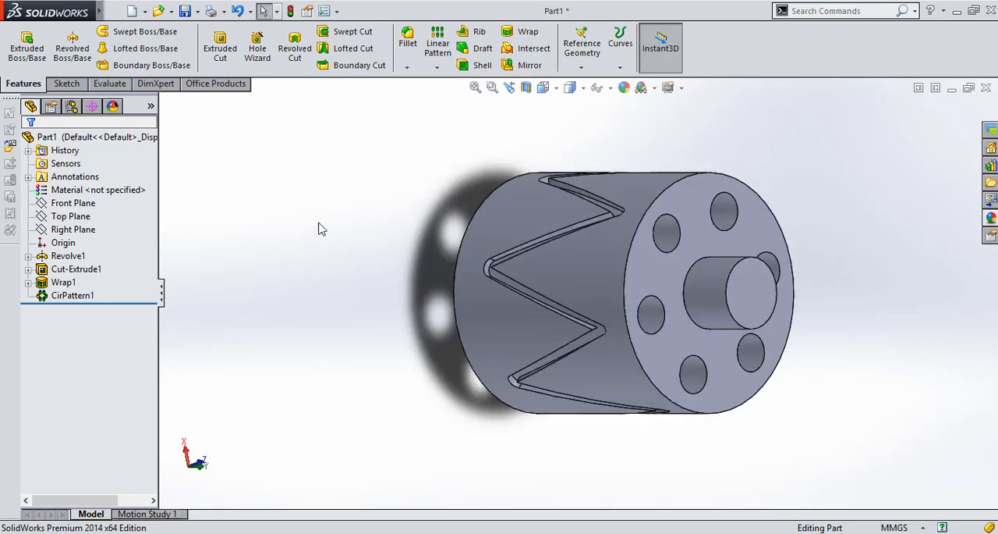
Apply a bright yellow colour from the standard swatches to the whole part
{"action": "right_click", "coordinate": [639, 191]}
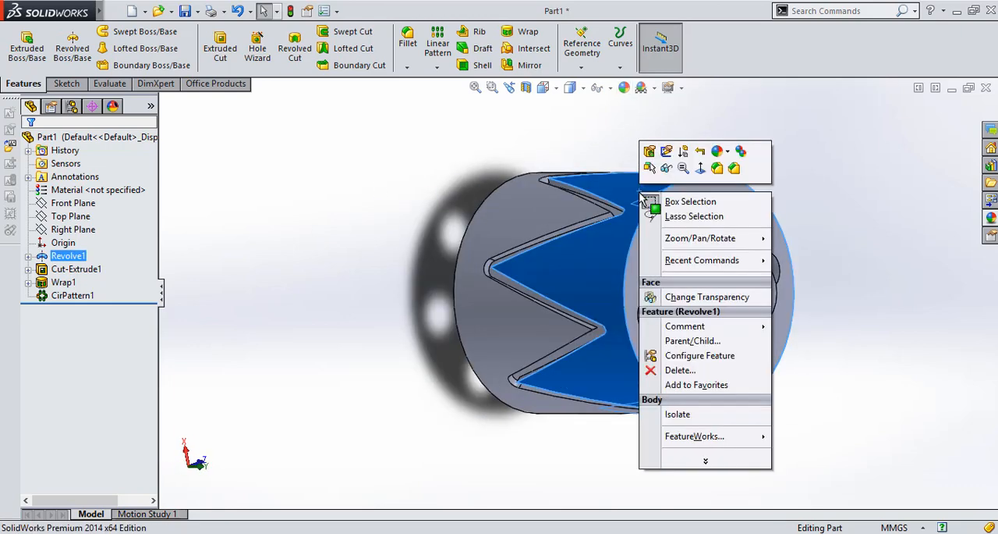
{"action": "left_click", "coordinate": [727, 152]}
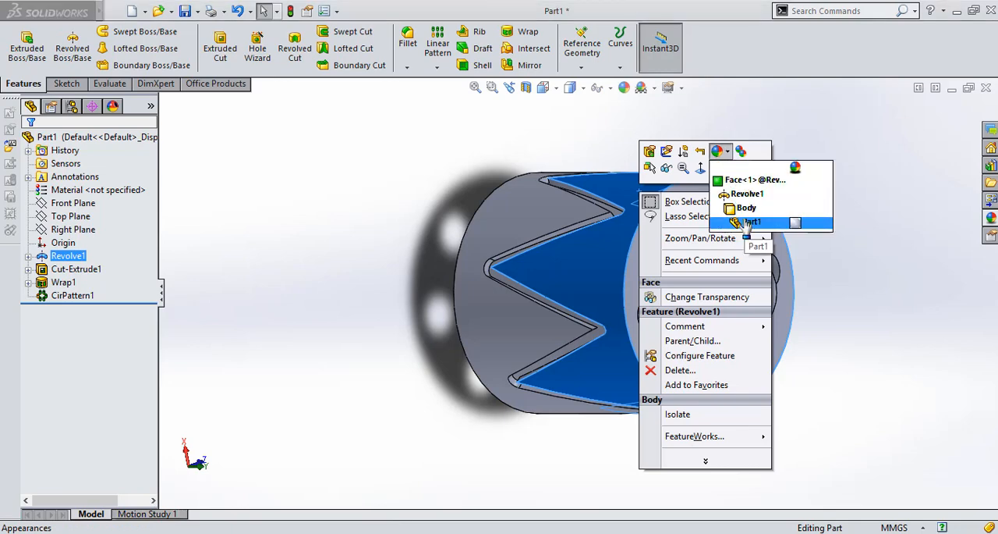
{"action": "left_click", "coordinate": [751, 223]}
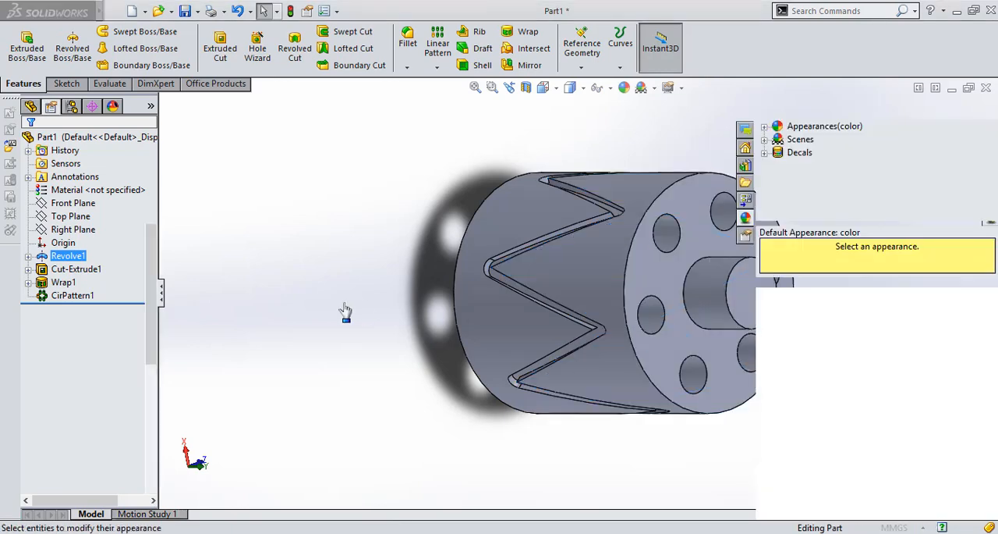
{"action": "left_click", "coordinate": [77, 440]}
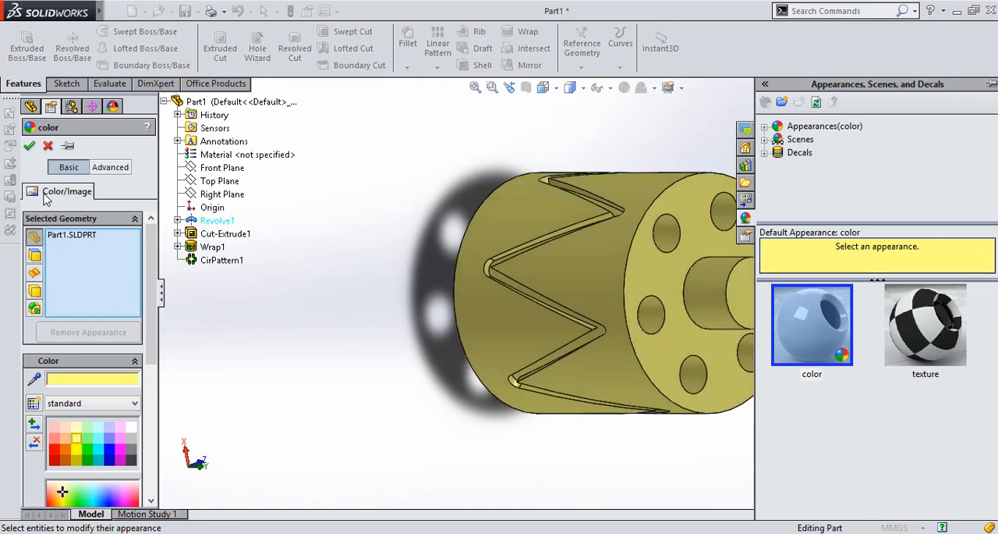
{"action": "left_click", "coordinate": [77, 450]}
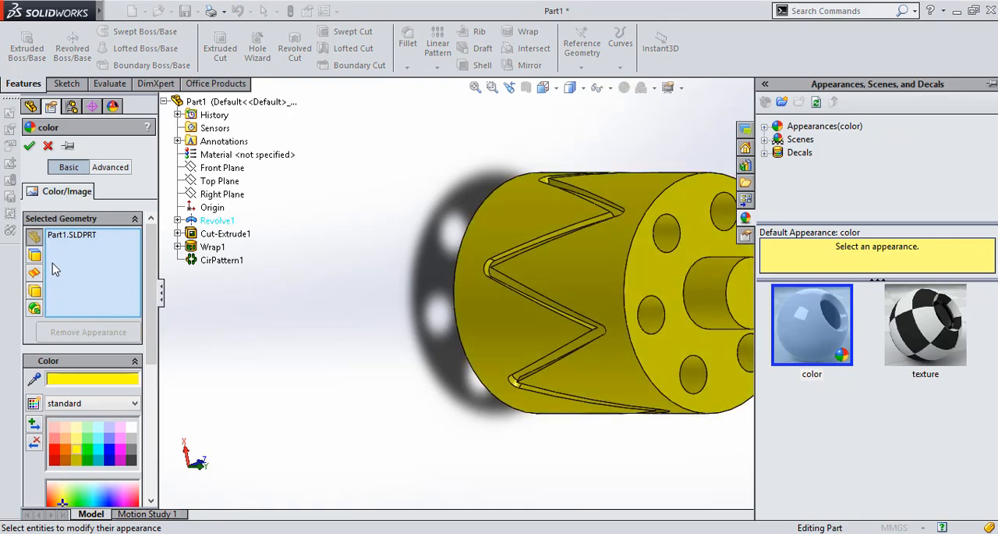
{"action": "left_click", "coordinate": [29, 146]}
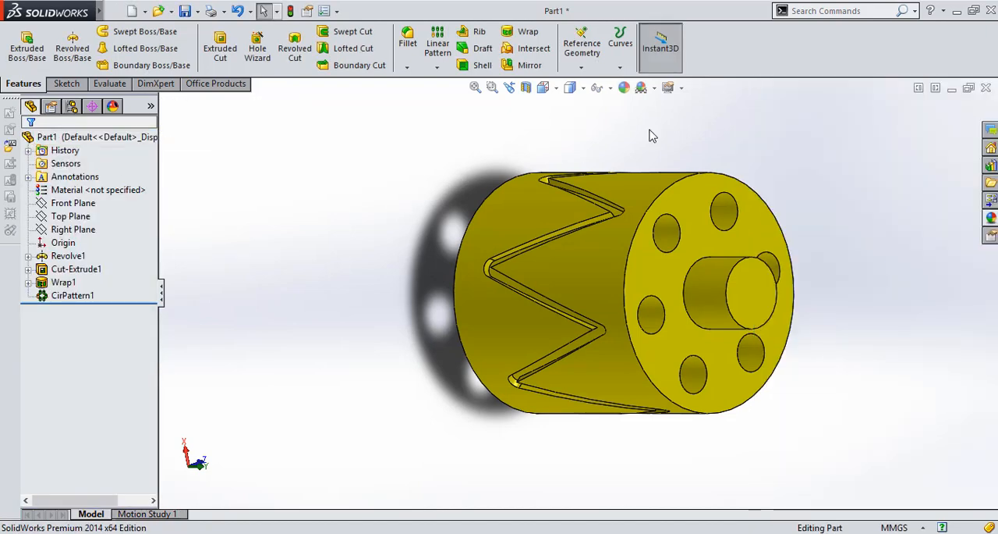
Save the part in the Documents folder as "barrel cam"
{"action": "key", "text": "ctrl+s"}
{"action": "type", "text": "b"}
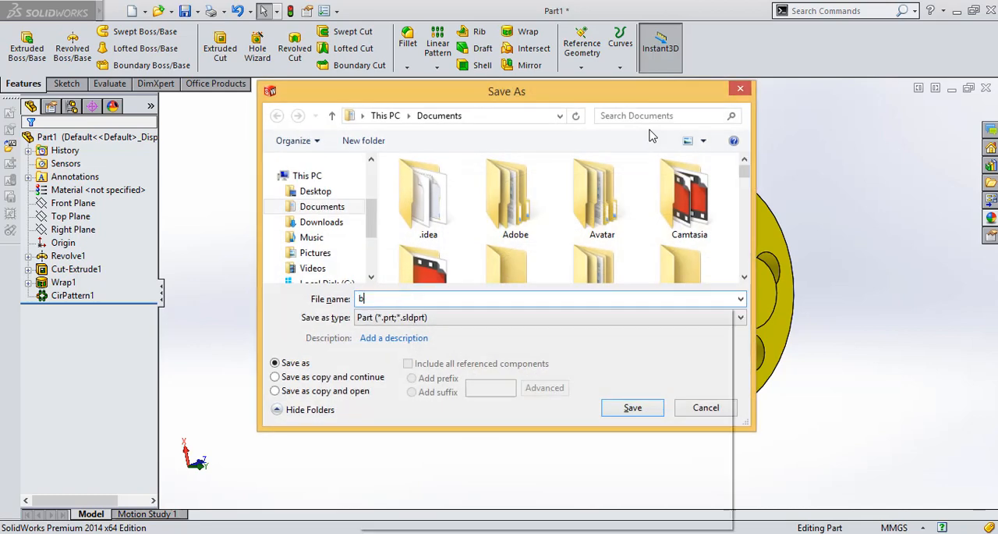
{"action": "type", "text": "arrel cam"}
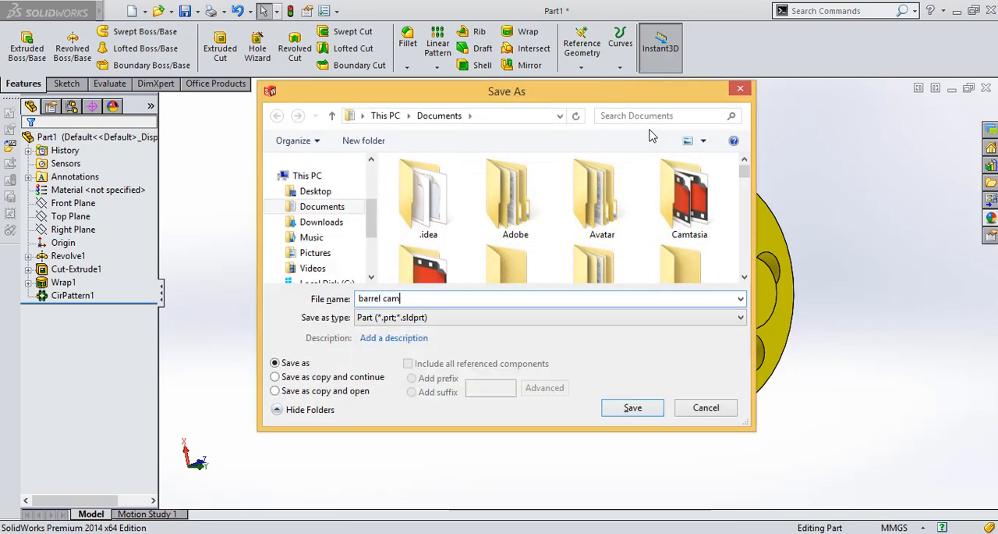
{"action": "key", "text": "Return"}
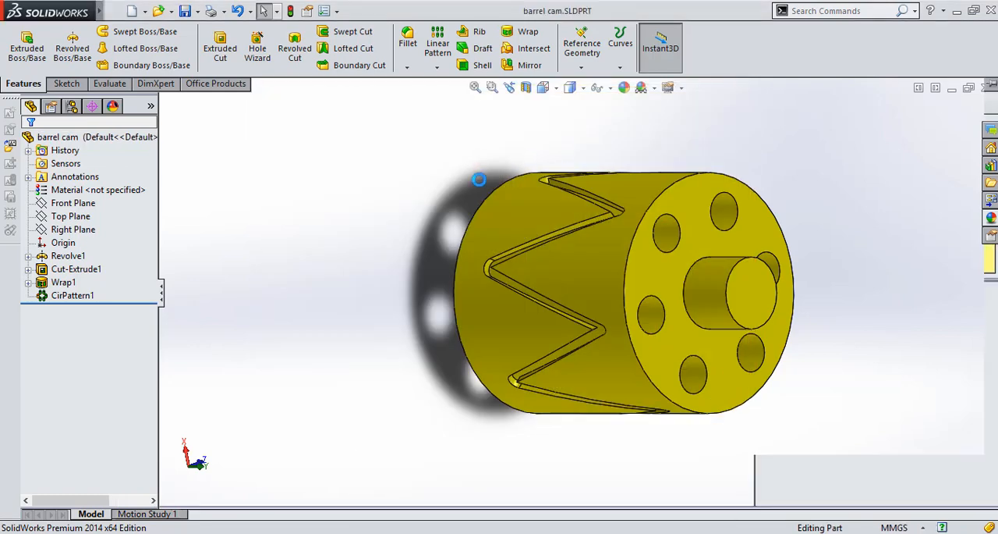
Create a new part document and start a sketch on the Front Plane
{"action": "left_click", "coordinate": [115, 12]}
{"action": "mouse_move", "coordinate": [116, 11]}
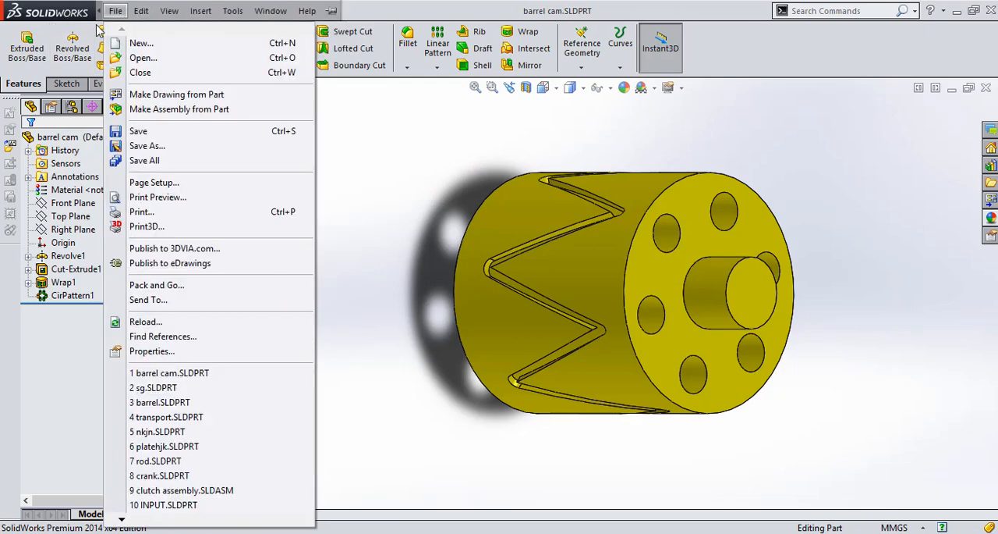
{"action": "left_click", "coordinate": [109, 43]}
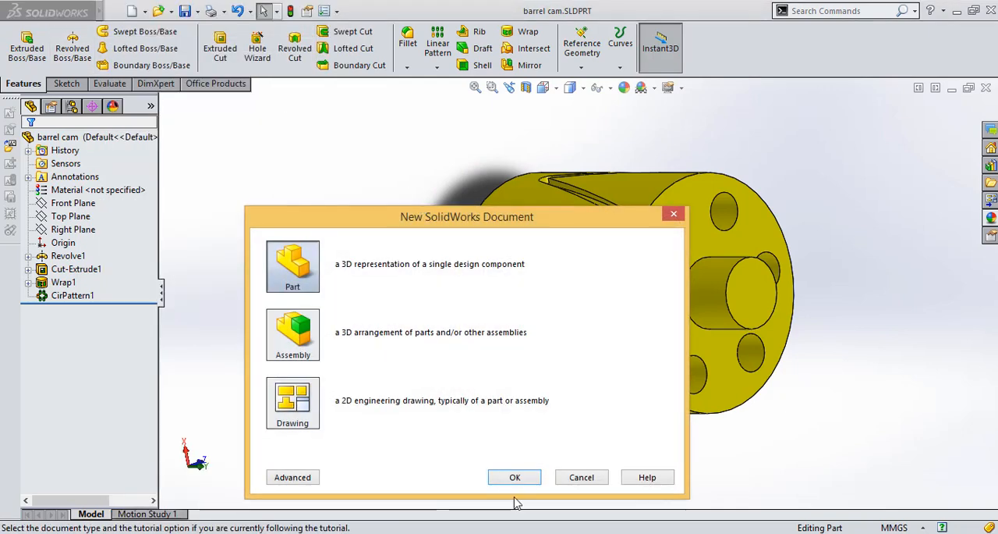
{"action": "left_click", "coordinate": [514, 481]}
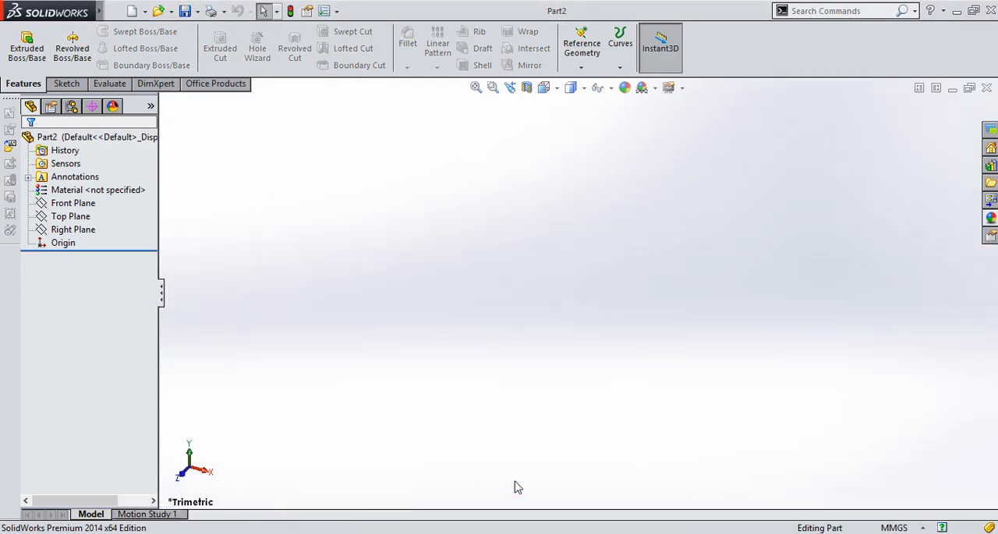
{"action": "left_click", "coordinate": [67, 205]}
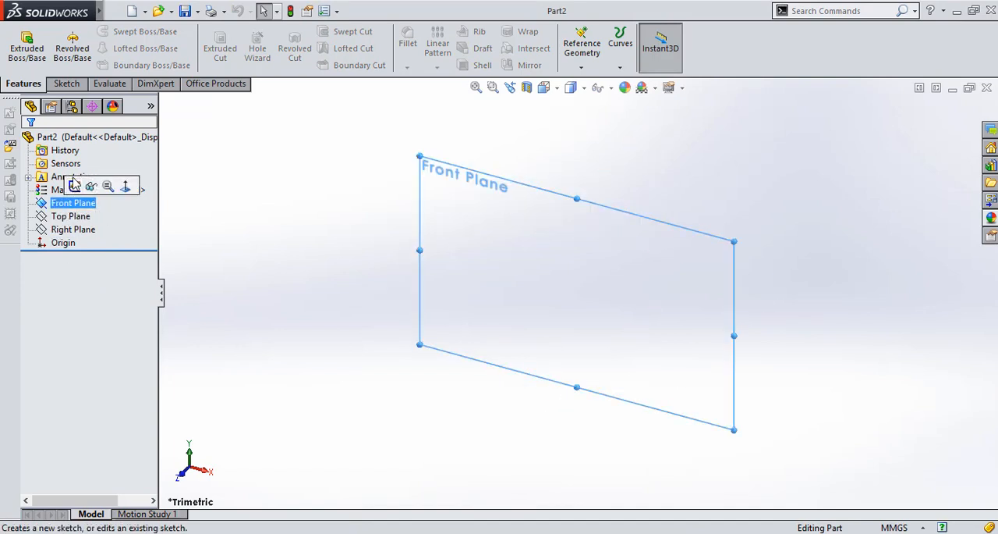
{"action": "left_click", "coordinate": [75, 188]}
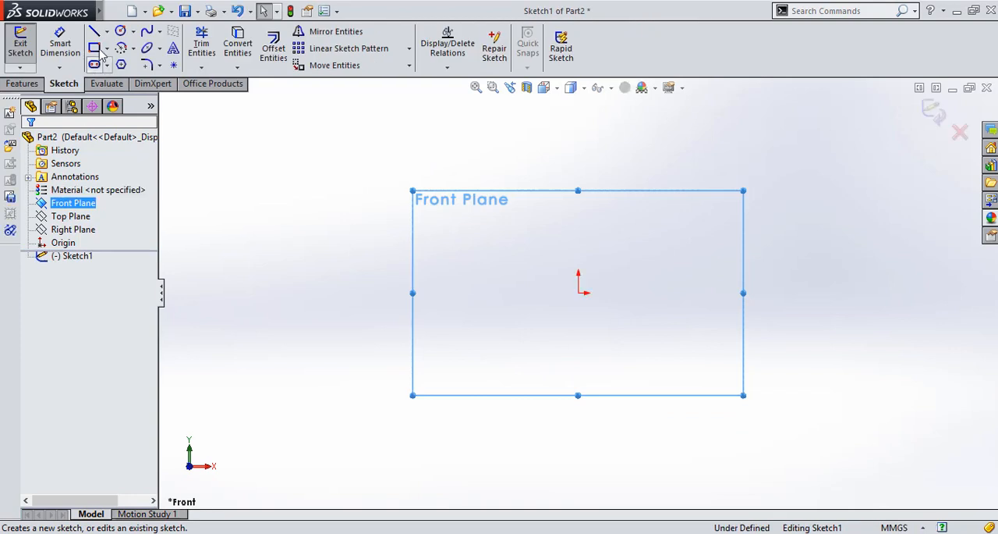
Sketch a circle centred on the origin and set its diameter to 4 mm
{"action": "left_click", "coordinate": [120, 31]}
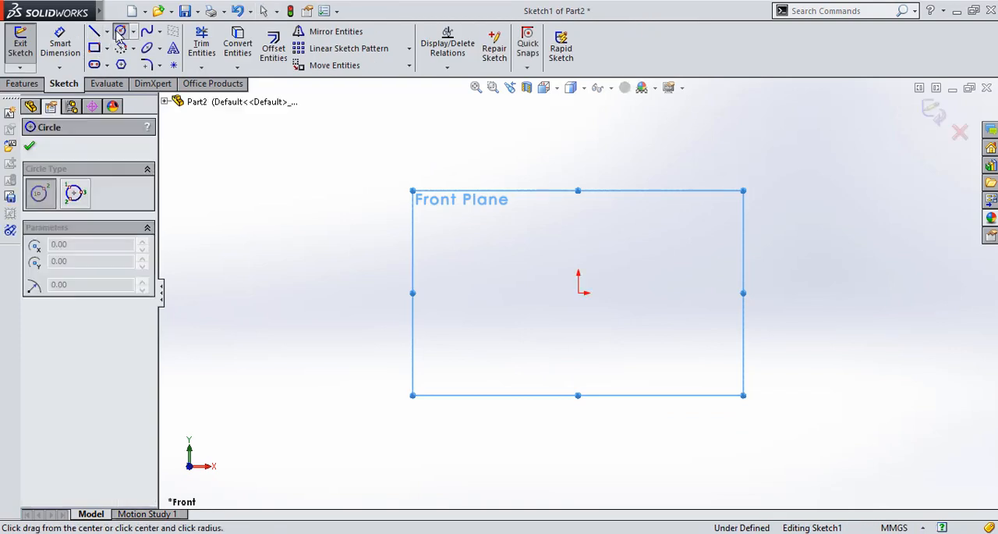
{"action": "left_click", "coordinate": [578, 292]}
{"action": "left_click", "coordinate": [615, 257]}
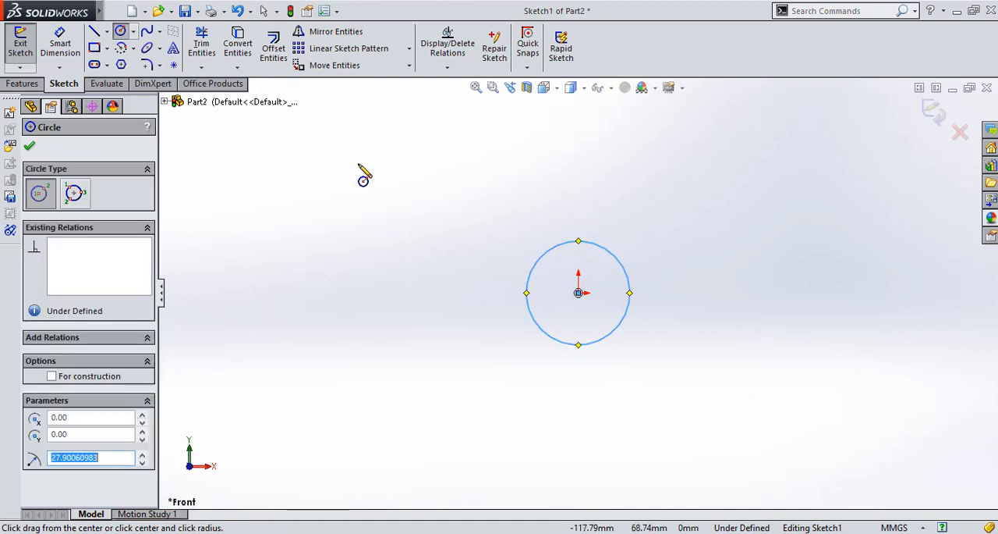
{"action": "left_click", "coordinate": [60, 44]}
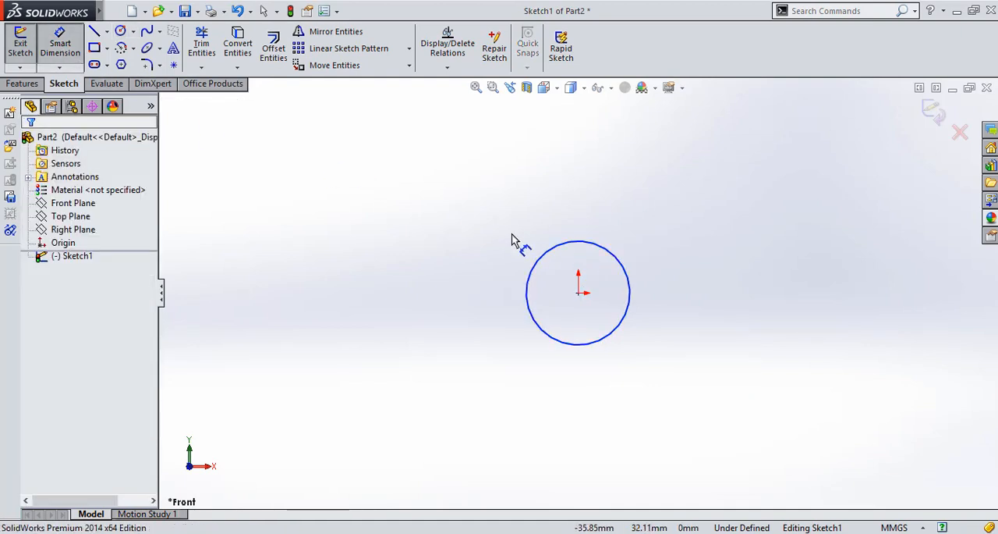
{"action": "left_click", "coordinate": [620, 262]}
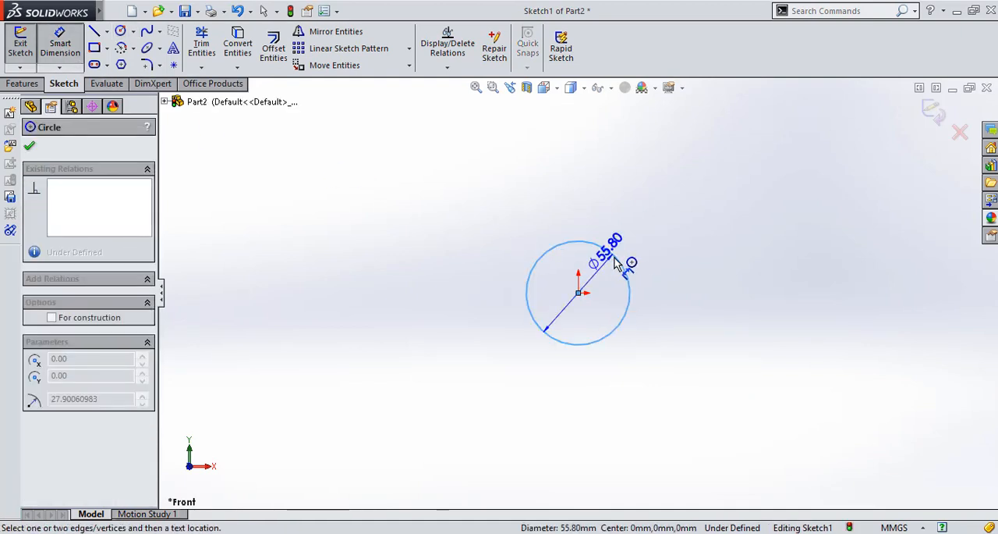
{"action": "left_click", "coordinate": [710, 237]}
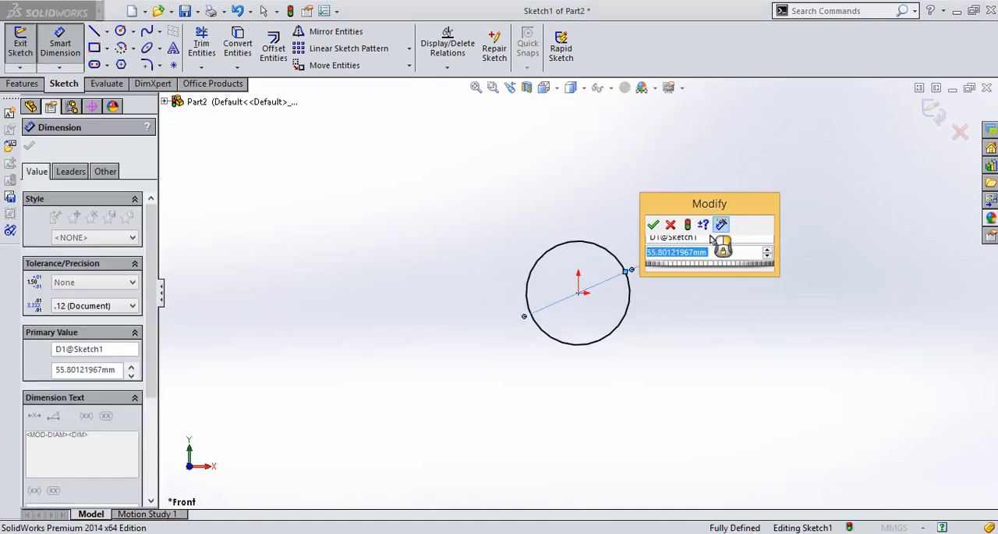
{"action": "type", "text": "4"}
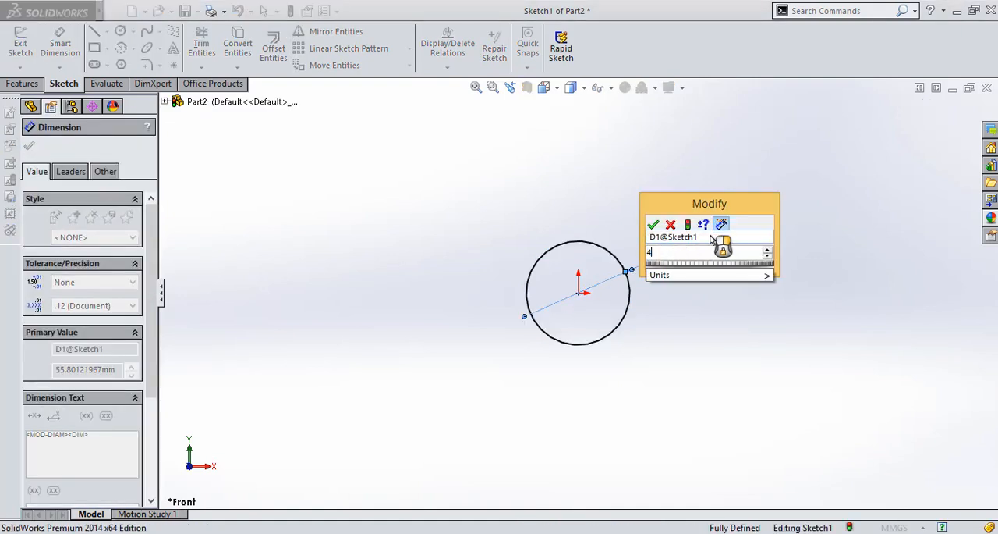
{"action": "key", "text": "Return"}
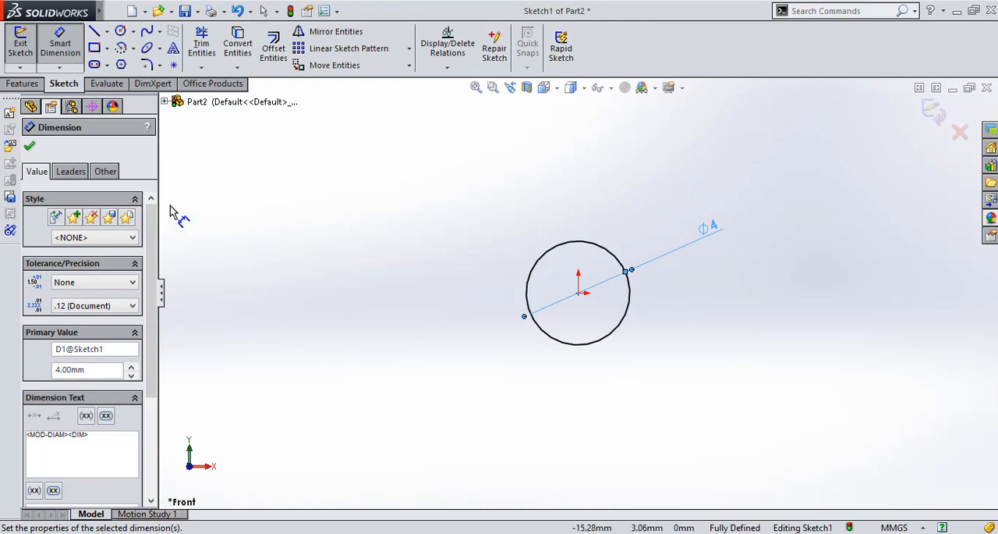
Extrude the circle as a blind boss to a depth of 15 mm
{"action": "left_click", "coordinate": [23, 84]}
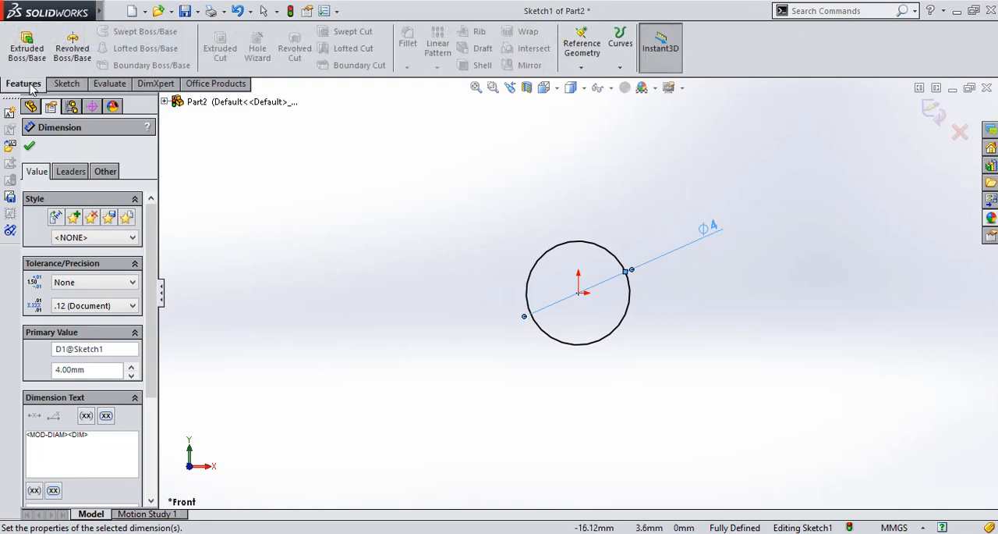
{"action": "left_click", "coordinate": [27, 46]}
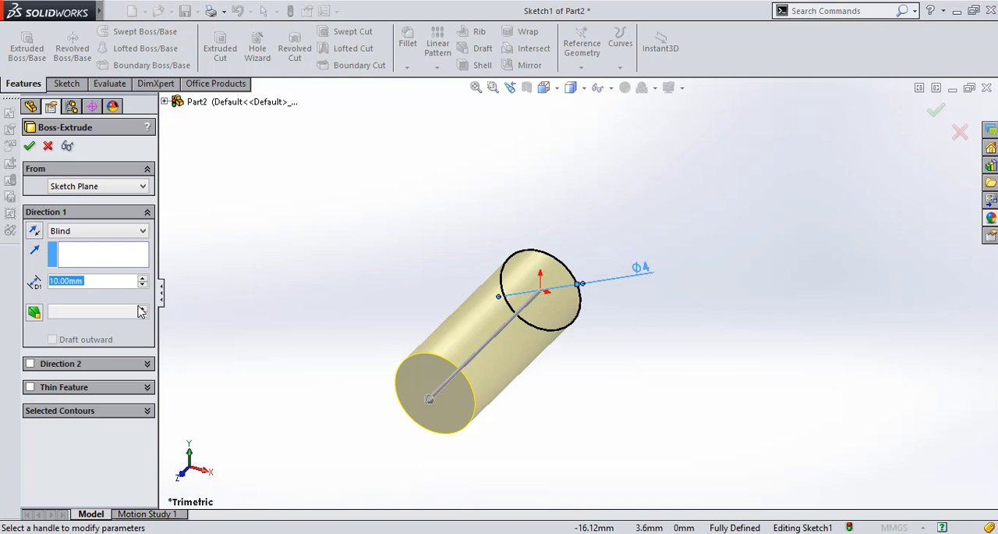
{"action": "type", "text": "15"}
{"action": "key", "text": "Return"}
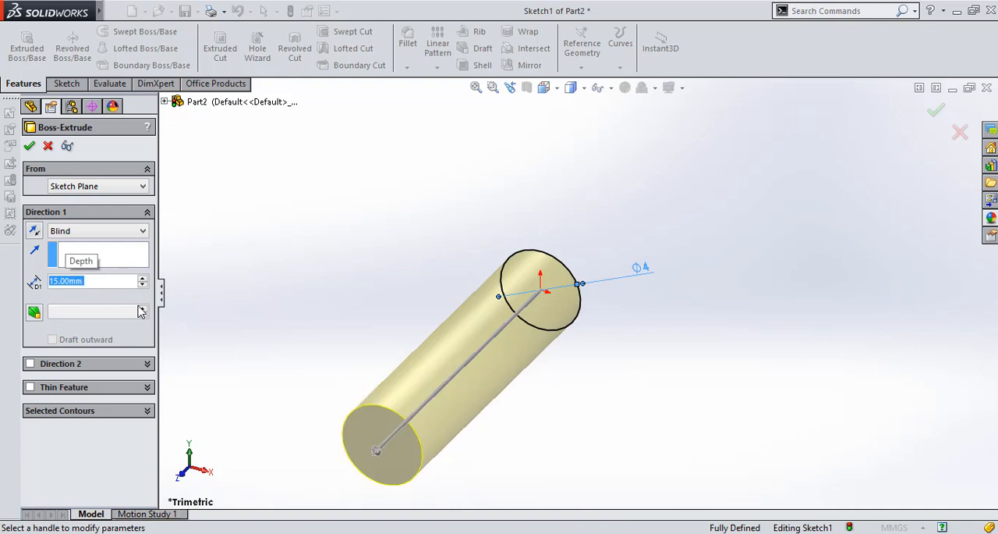
{"action": "key", "text": "Return"}
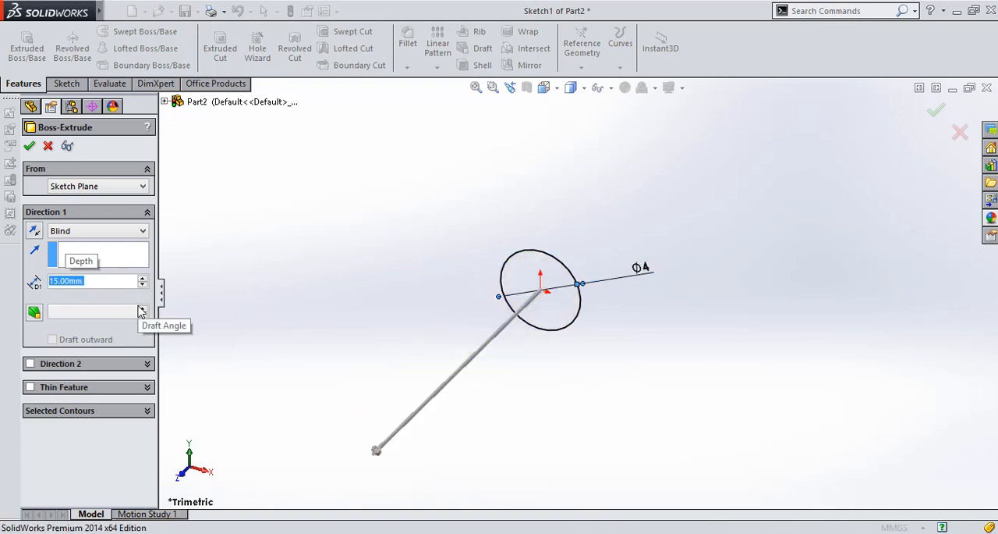
{"action": "left_click", "coordinate": [319, 378]}
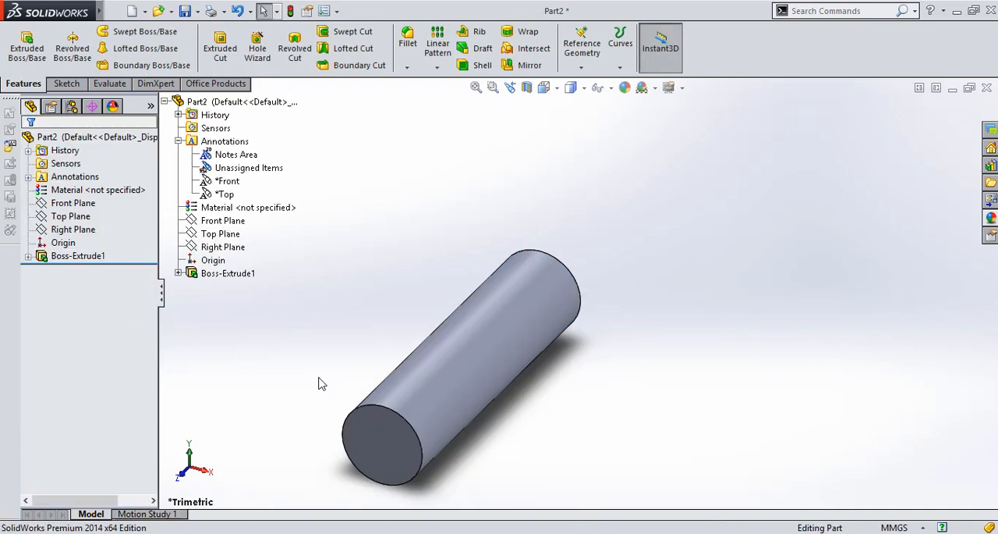
Start a sketch on the cylinder's front end face and view it face-on
{"action": "key", "text": "Up"}
{"action": "key", "text": "Up"}
{"action": "left_click", "coordinate": [382, 372]}
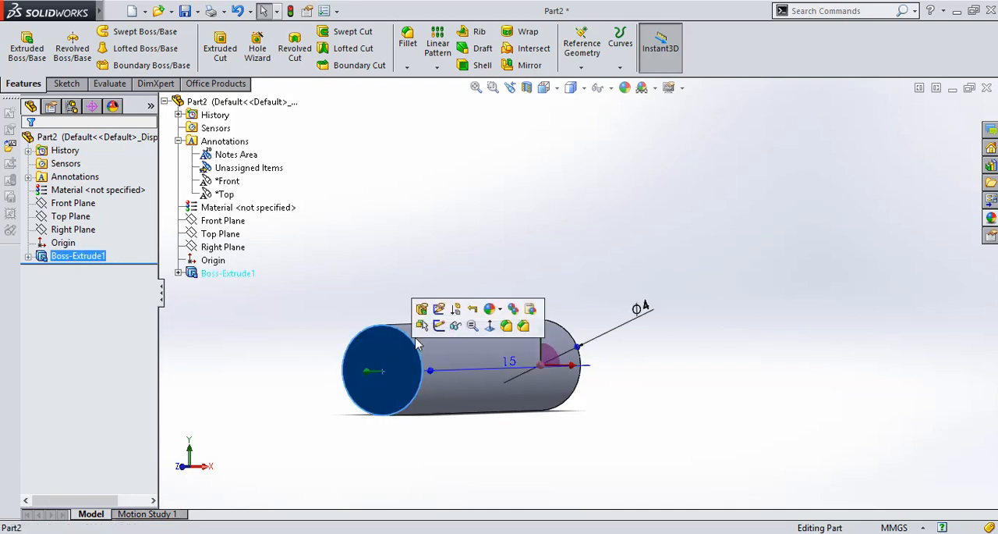
{"action": "left_click", "coordinate": [438, 334]}
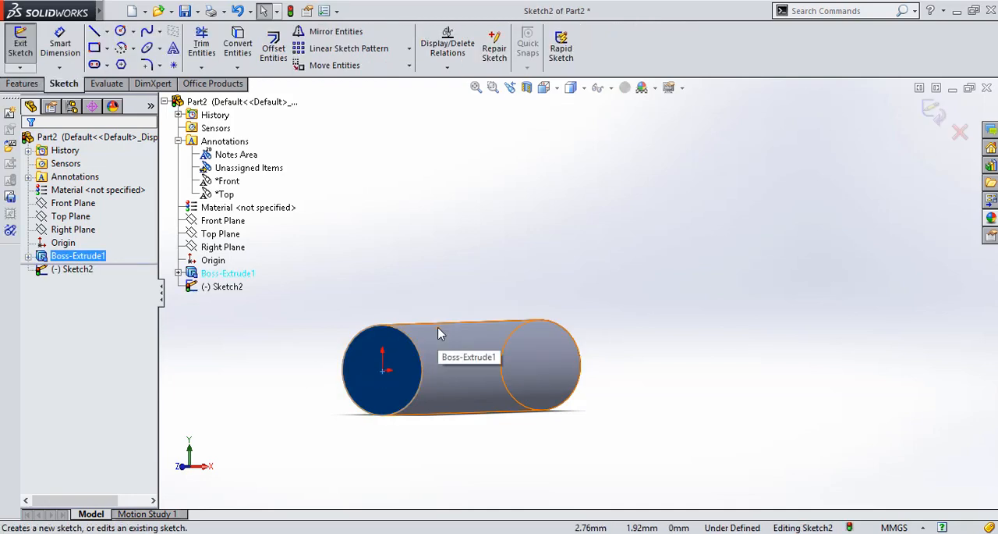
{"action": "key", "text": "Left"}
{"action": "key", "text": "ctrl+8"}
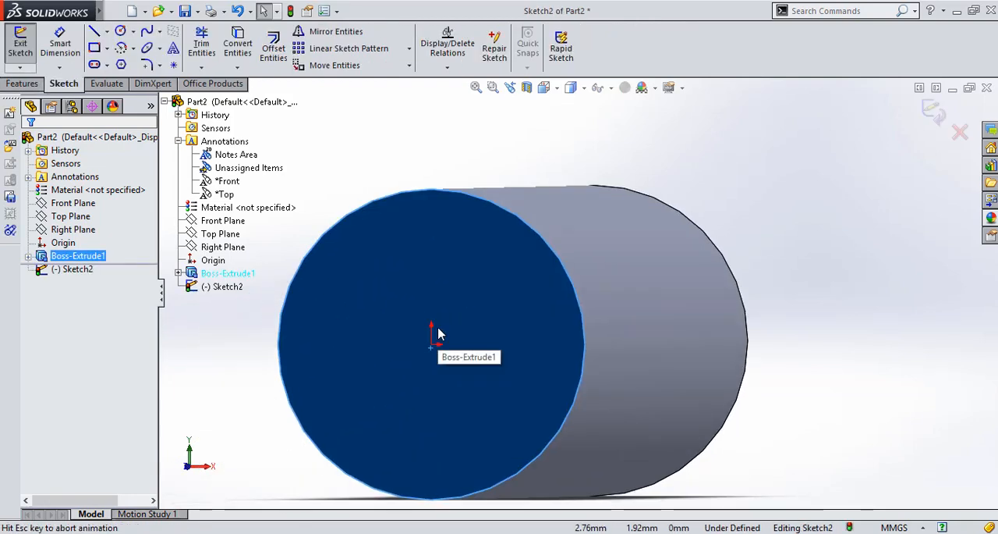
Draw a center rectangle about 6.5 mm wide and 4.1 mm high around the origin
{"action": "left_click", "coordinate": [107, 48]}
{"action": "left_click", "coordinate": [110, 81]}
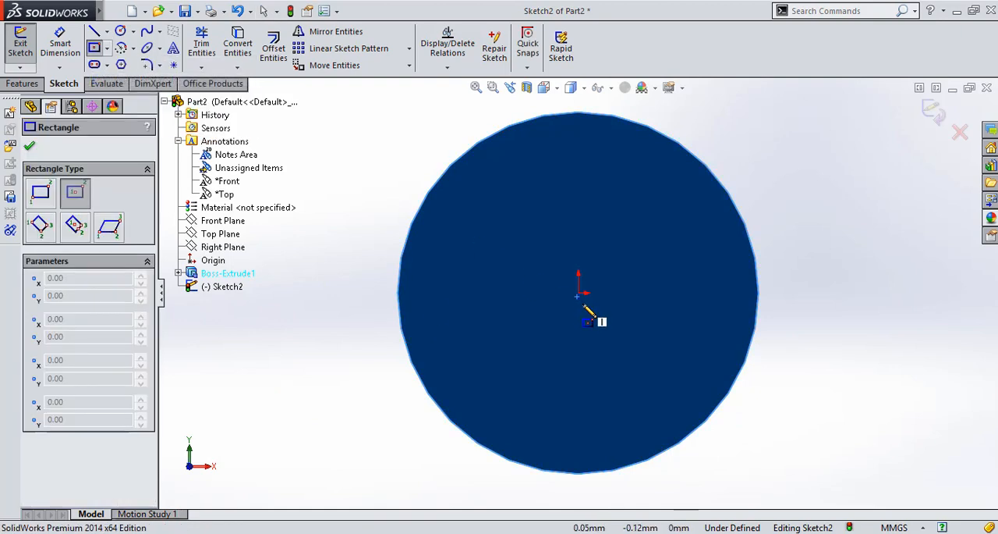
{"action": "left_click", "coordinate": [578, 294]}
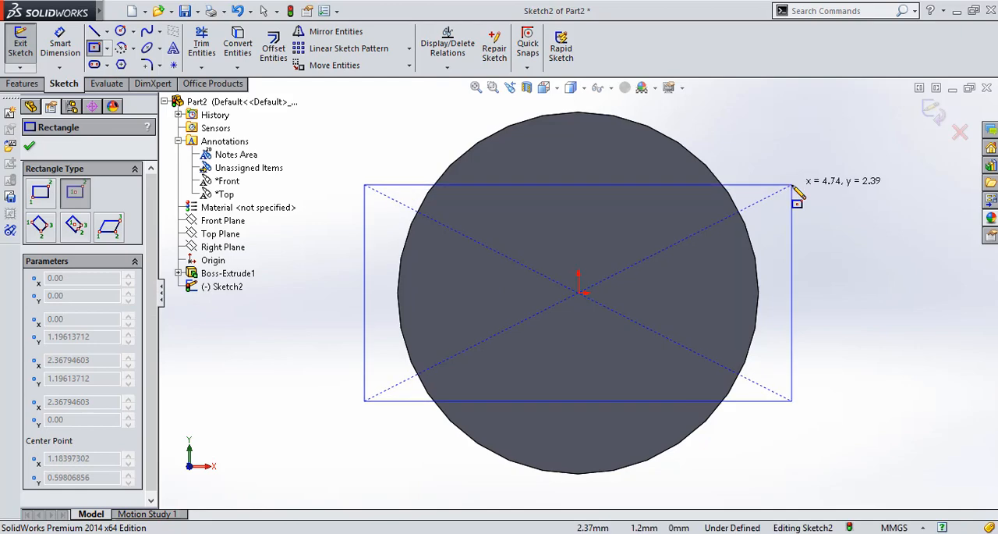
{"action": "left_click", "coordinate": [870, 106]}
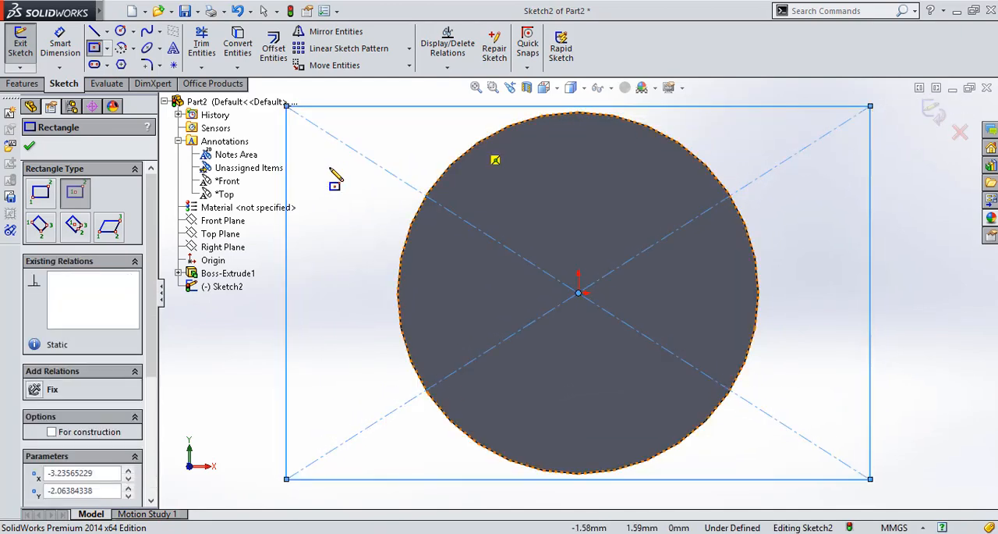
Dimension the rectangle to a height of 5 mm and a width of 50 mm
{"action": "left_click", "coordinate": [60, 43]}
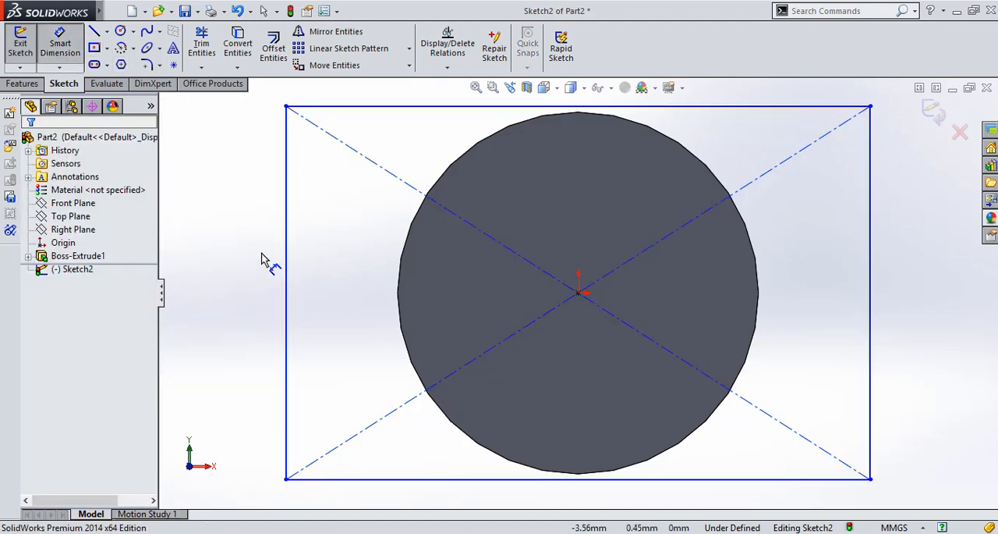
{"action": "left_click", "coordinate": [287, 262]}
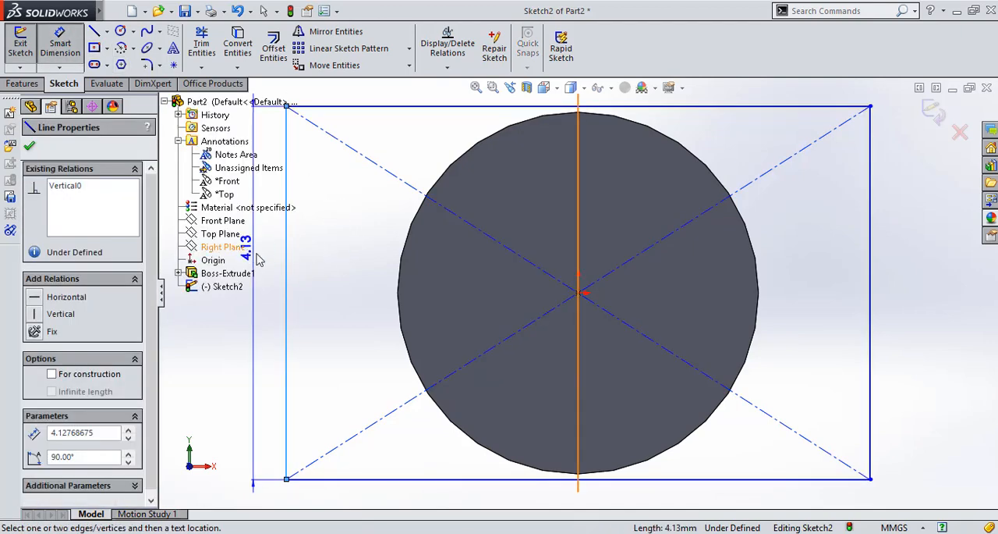
{"action": "left_click", "coordinate": [273, 267]}
{"action": "type", "text": "5"}
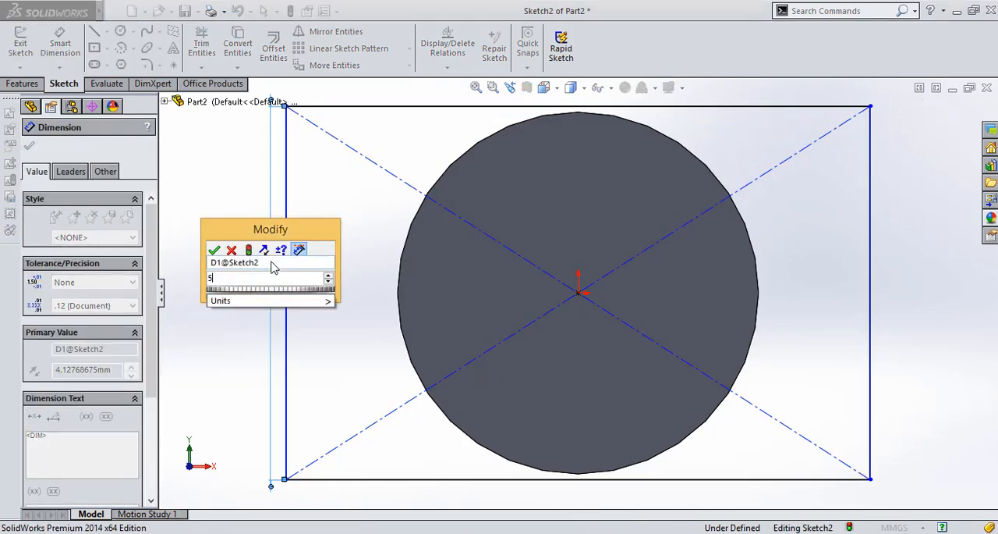
{"action": "key", "text": "Return"}
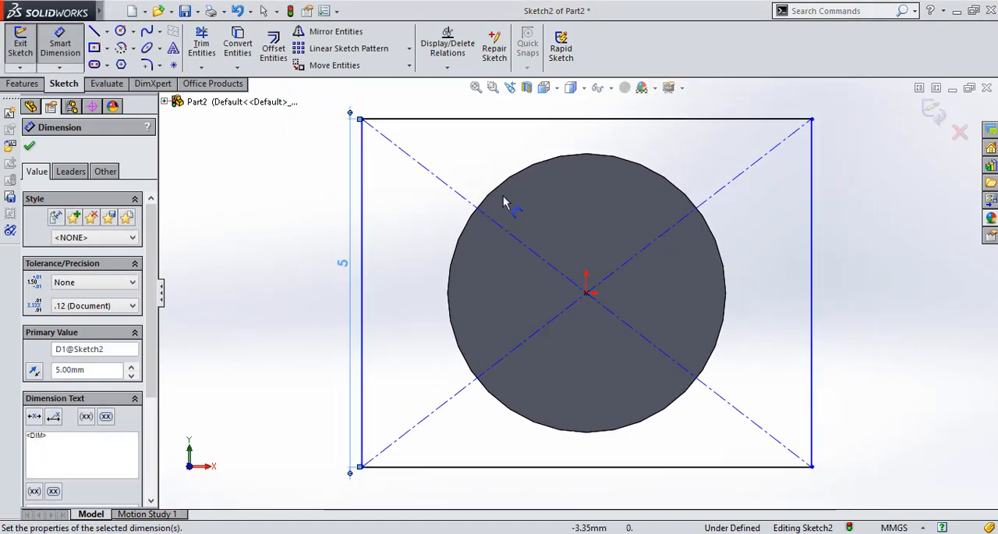
{"action": "left_click", "coordinate": [568, 119]}
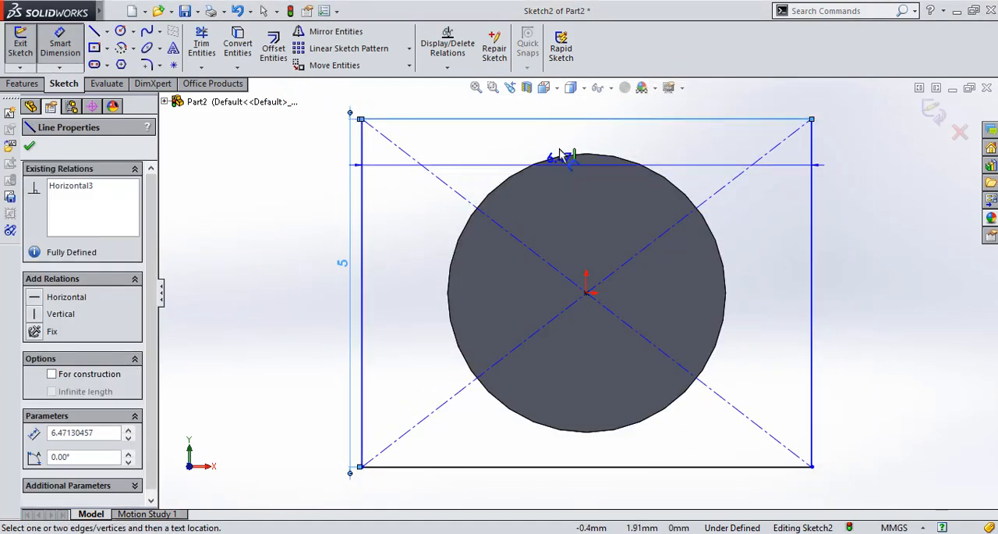
{"action": "left_click", "coordinate": [560, 150]}
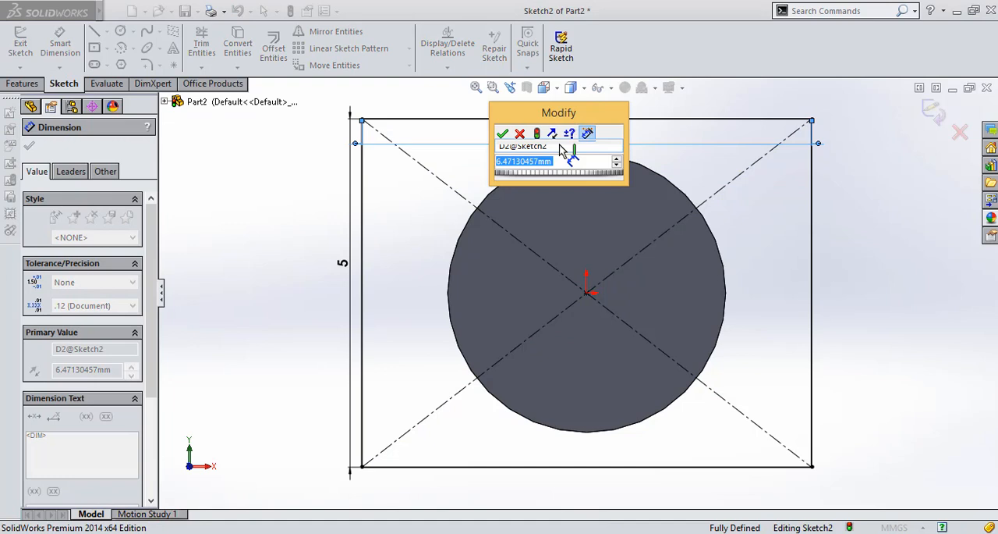
{"action": "type", "text": "50"}
{"action": "key", "text": "Return"}
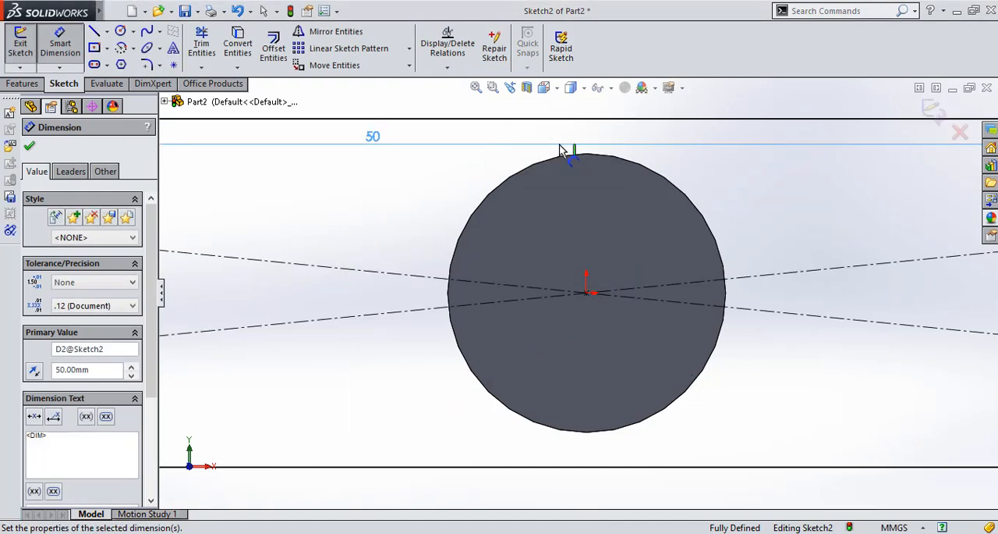
{"action": "key", "text": "f"}
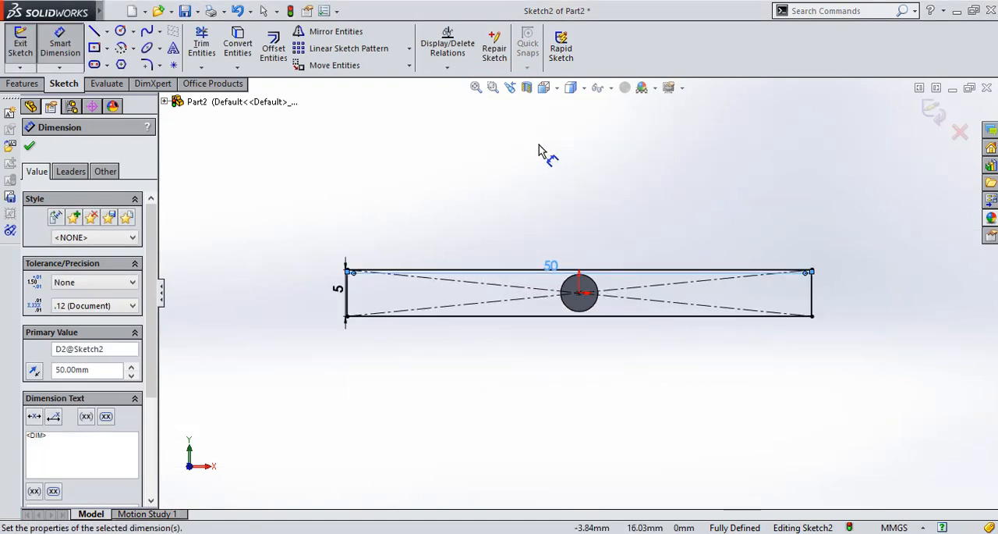
Extrude the rectangle 15 mm outward from the cylinder's end as a blind boss merged with the cylinder
{"action": "left_click", "coordinate": [23, 84]}
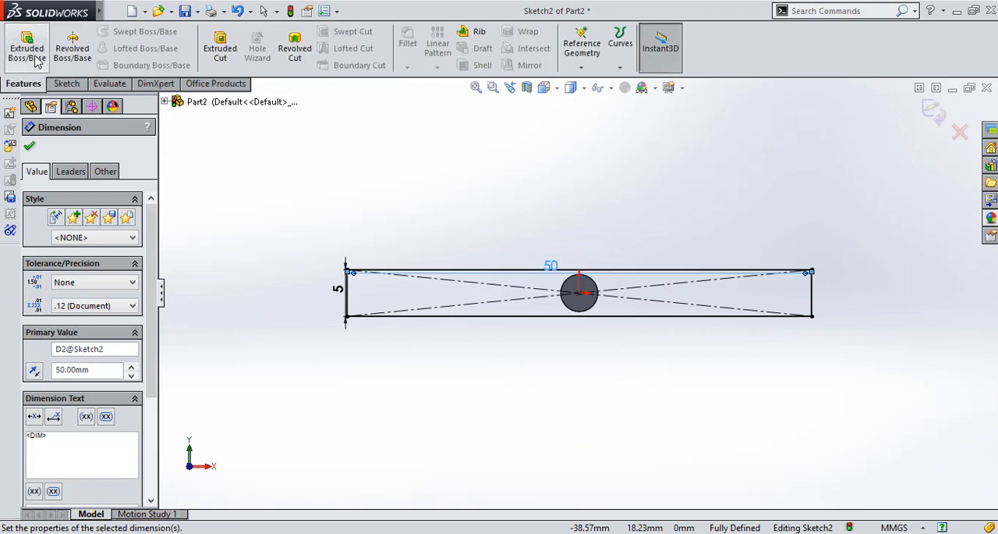
{"action": "left_click", "coordinate": [26, 45]}
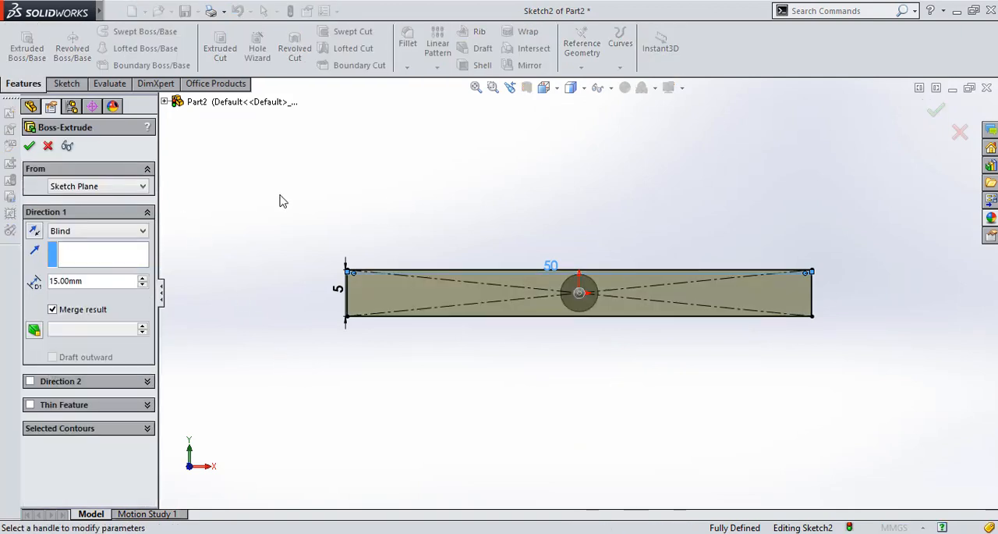
{"action": "left_click", "coordinate": [29, 147]}
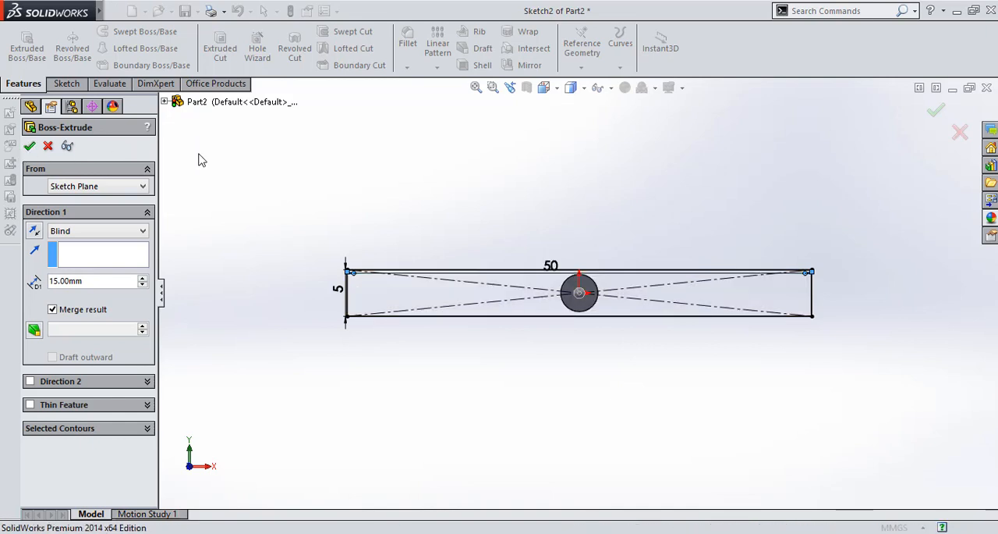
Edit the rectangular bar's extrusion and set its depth to 6 mm
{"action": "key", "text": "Down"}
{"action": "key", "text": "Down"}
{"action": "key", "text": "Down"}
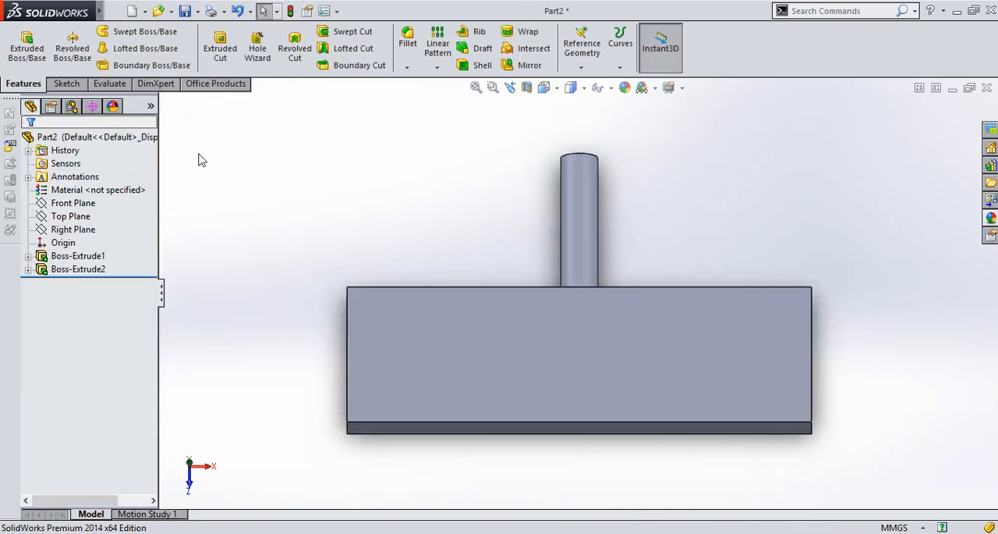
{"action": "key", "text": "Down"}
{"action": "key", "text": "Down"}
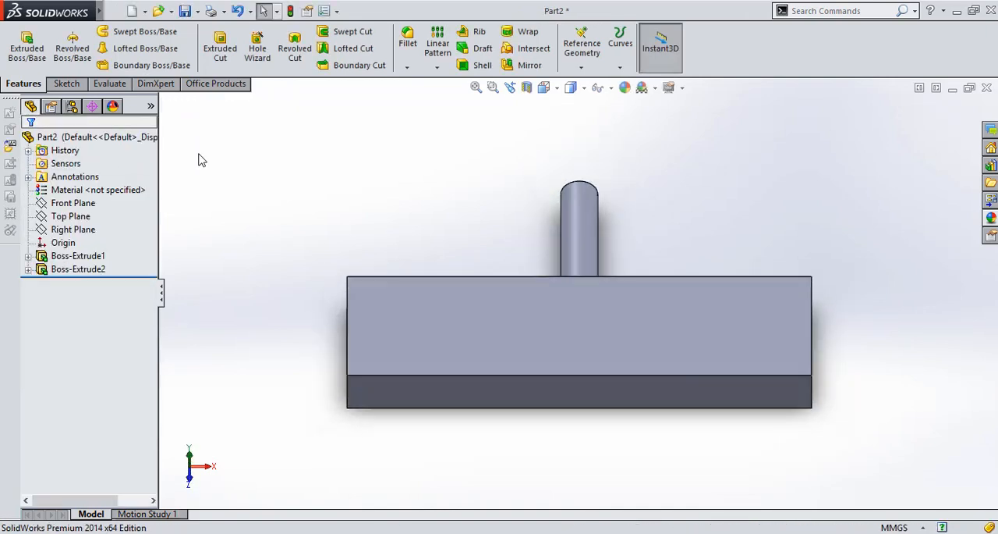
{"action": "right_click", "coordinate": [86, 269]}
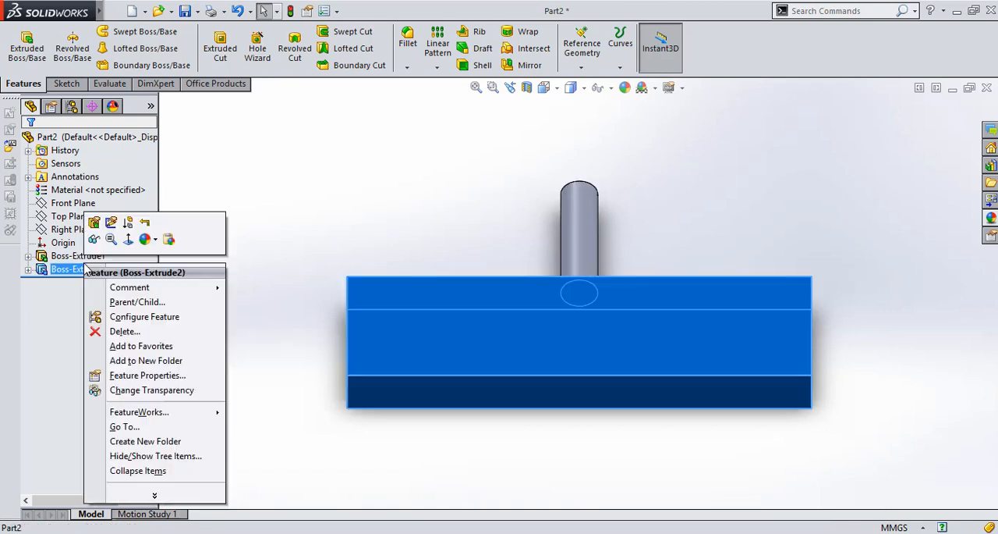
{"action": "left_click", "coordinate": [94, 223]}
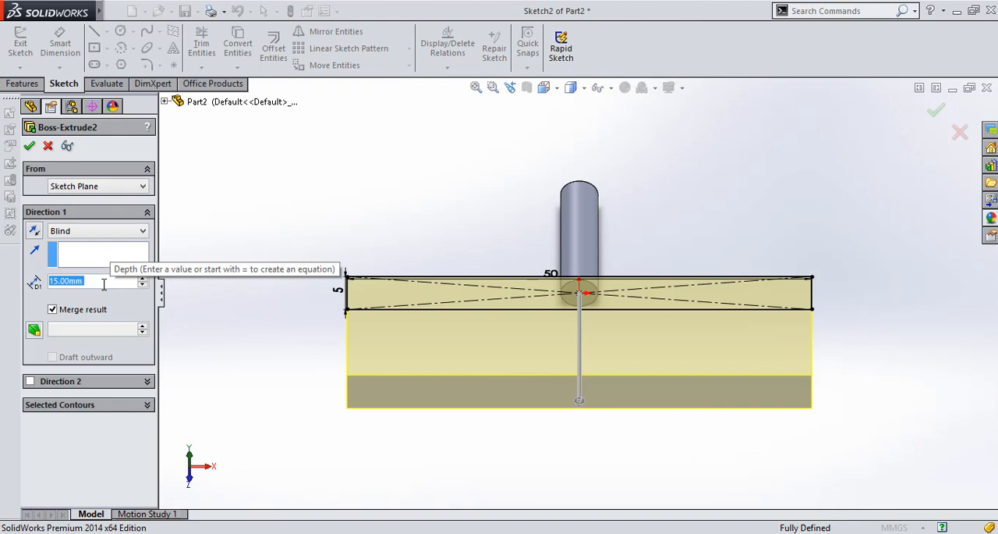
{"action": "type", "text": "6"}
{"action": "key", "text": "Return"}
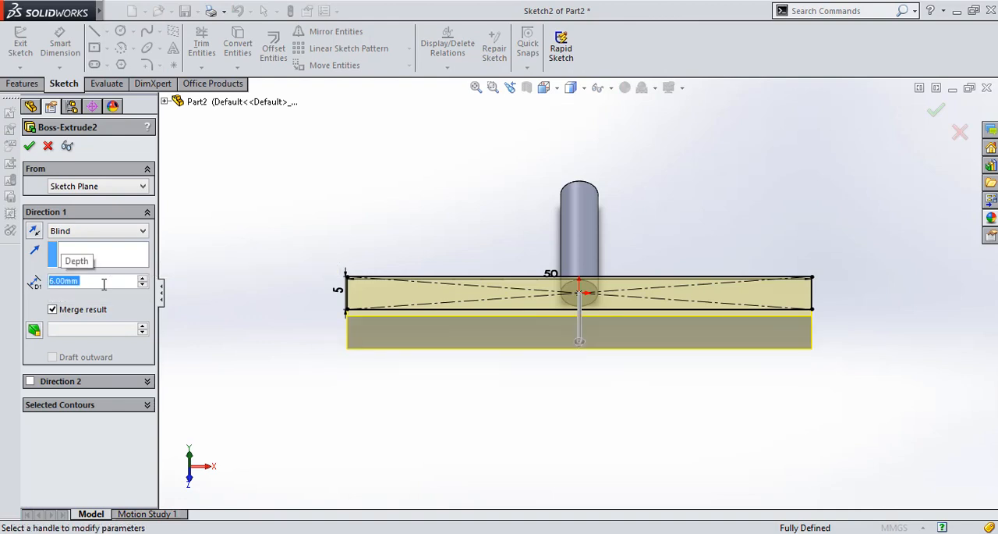
{"action": "left_click", "coordinate": [30, 146]}
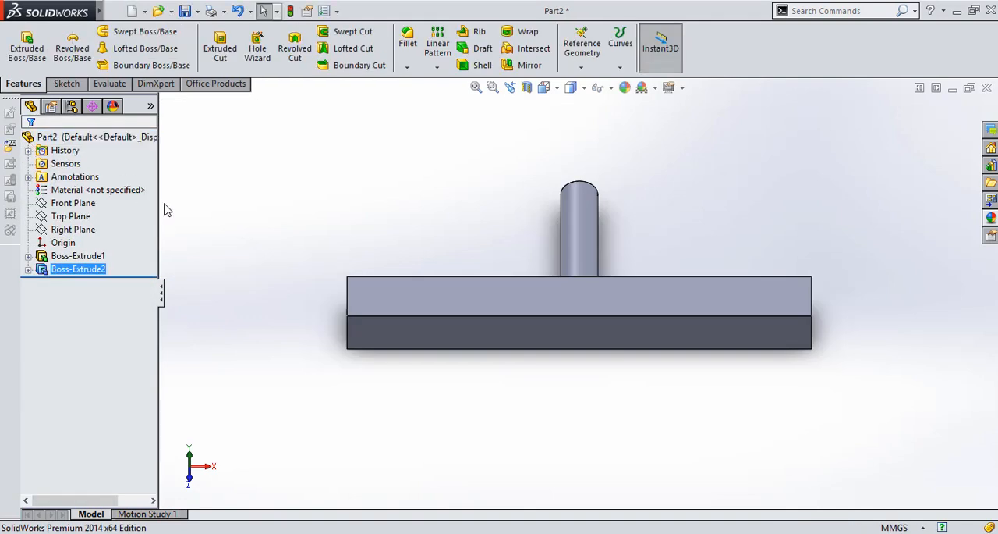
Save the pin-and-bar part under the file name follower
{"action": "key", "text": "ctrl+s"}
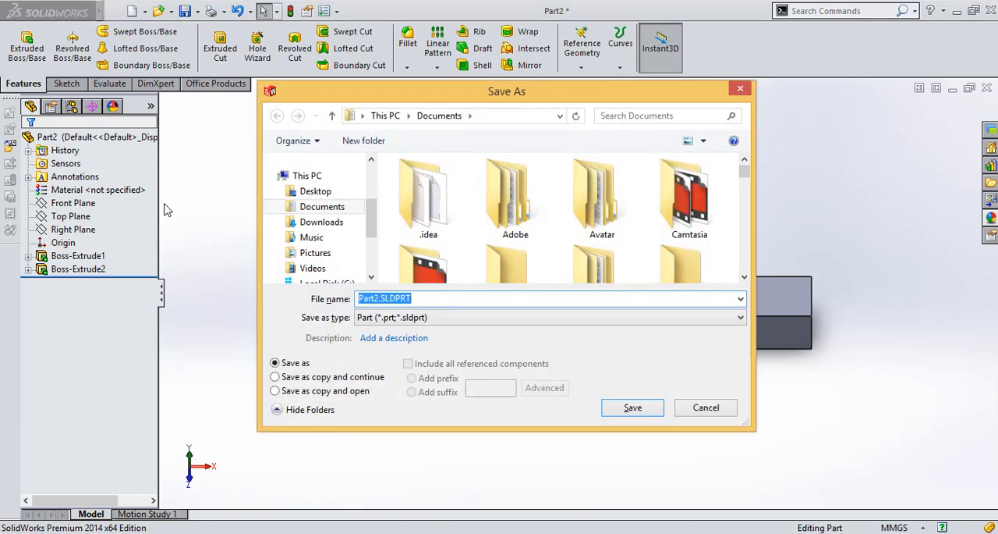
{"action": "type", "text": "followe"}
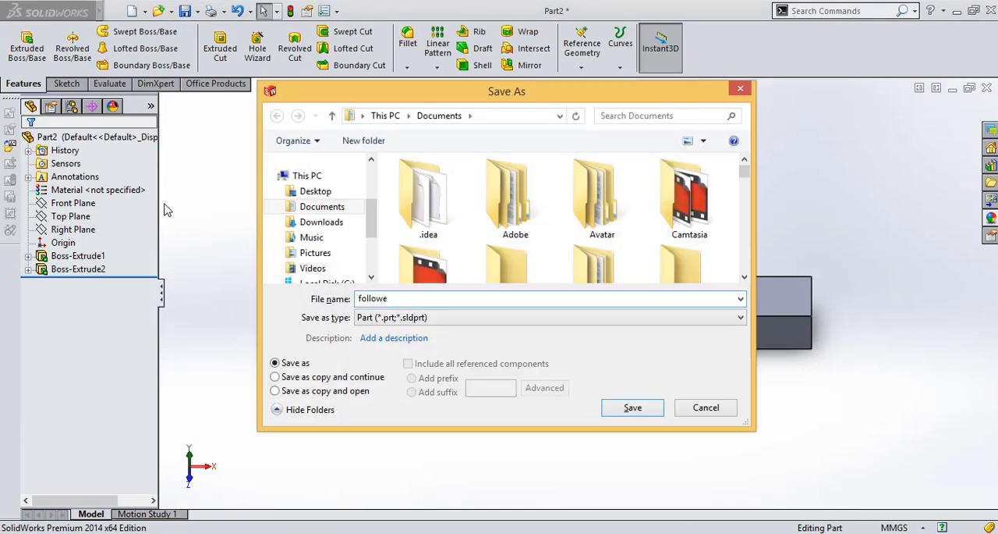
{"action": "type", "text": "r"}
{"action": "key", "text": "Return"}
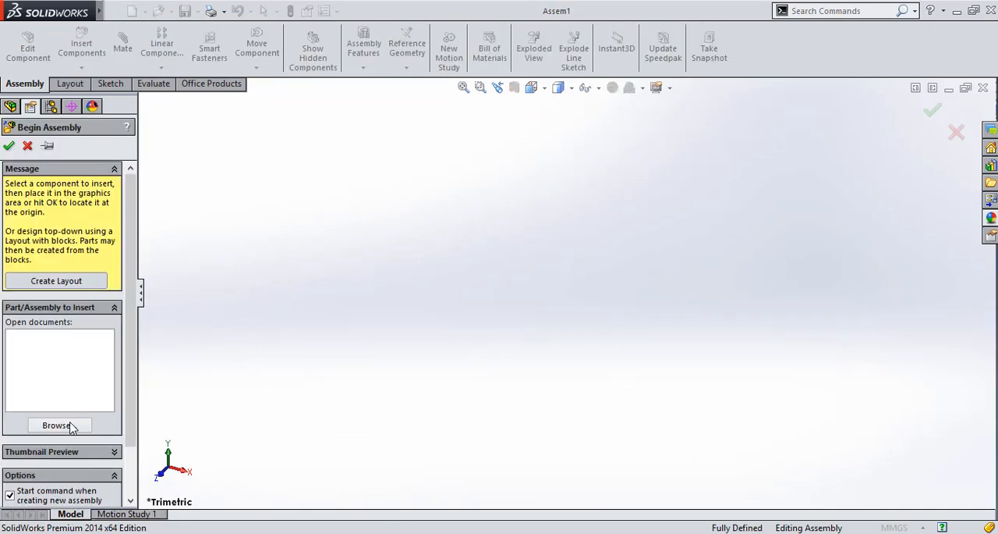
Insert barrel cam.SLDPRT into the new assembly and change the component from fixed to floating
{"action": "left_click", "coordinate": [70, 425]}
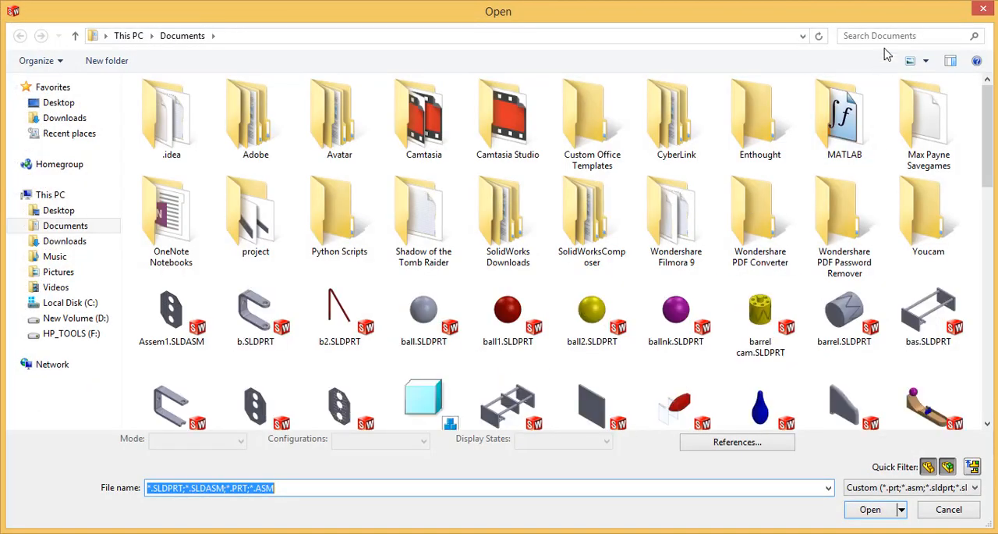
{"action": "left_click", "coordinate": [761, 315]}
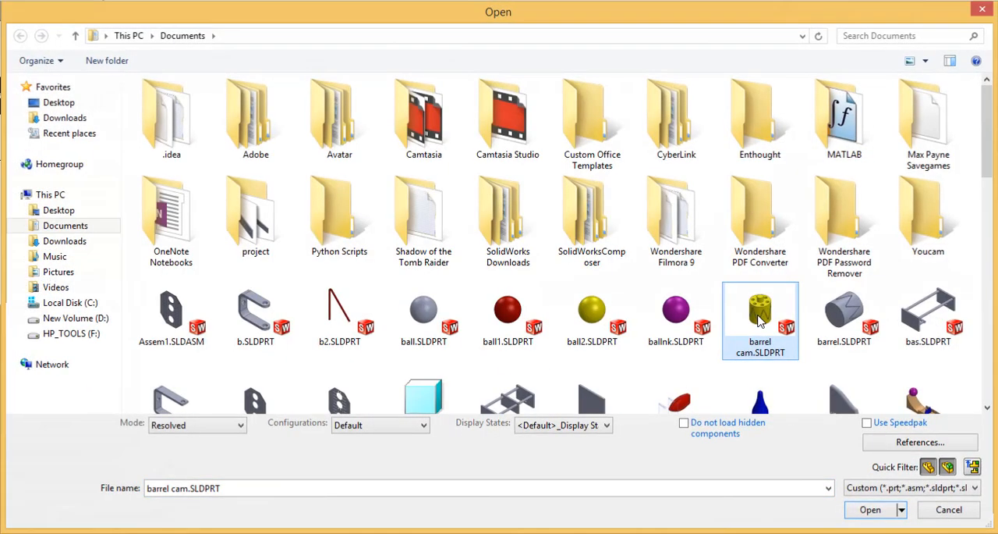
{"action": "double_click", "coordinate": [761, 315]}
{"action": "left_click", "coordinate": [529, 288]}
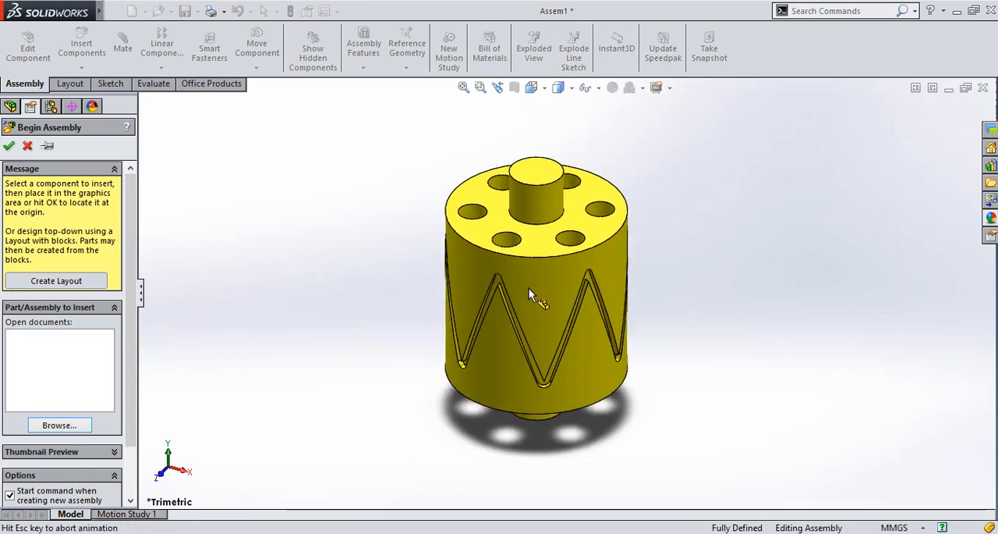
{"action": "left_click", "coordinate": [564, 306]}
{"action": "right_click", "coordinate": [563, 306]}
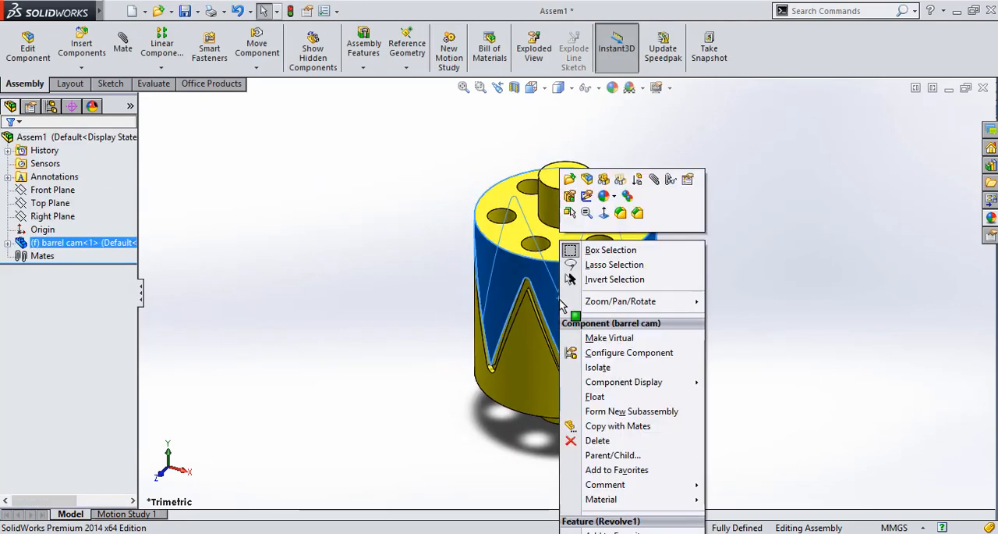
{"action": "left_click", "coordinate": [578, 402]}
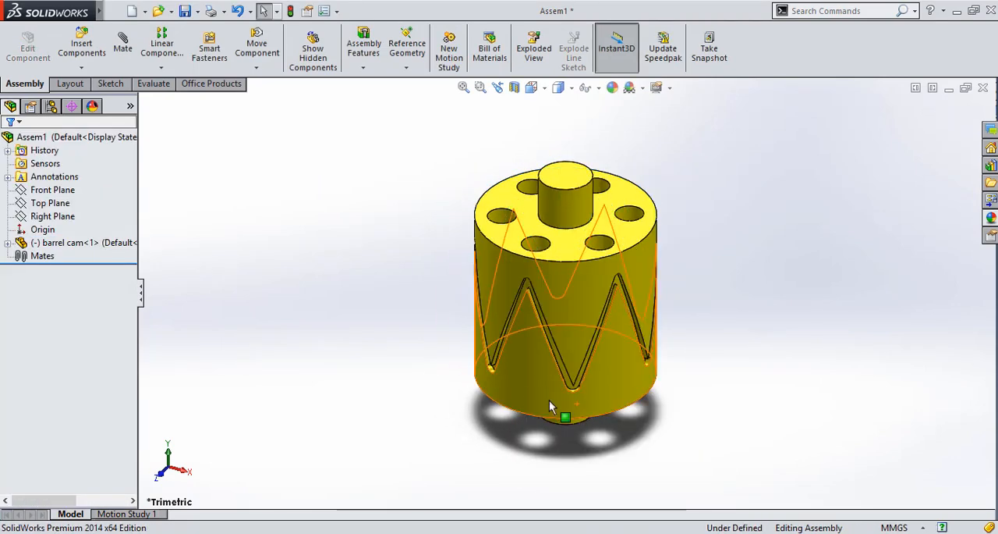
Sketch a vertical line upward from the origin on the assembly's Front Plane and close the sketch
{"action": "left_click", "coordinate": [62, 190]}
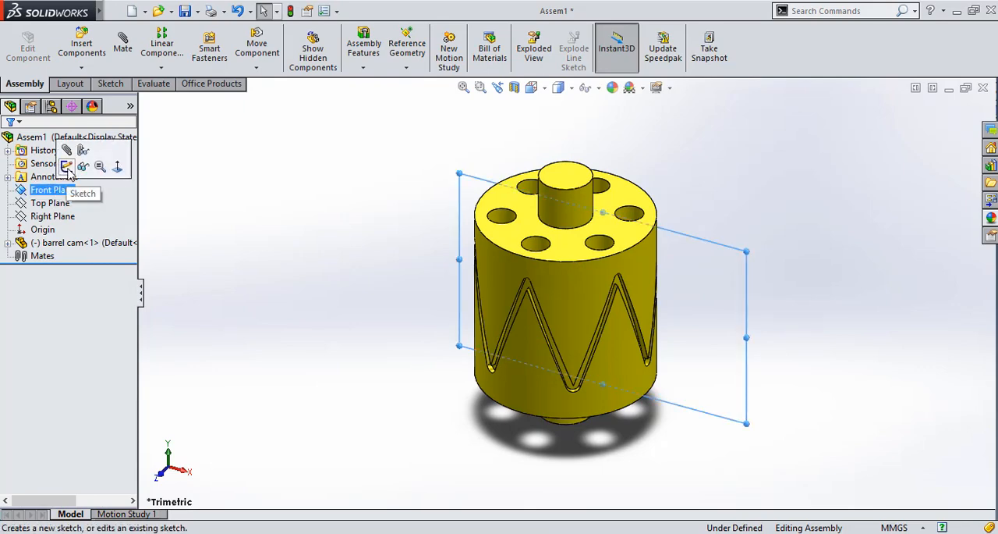
{"action": "left_click", "coordinate": [70, 170]}
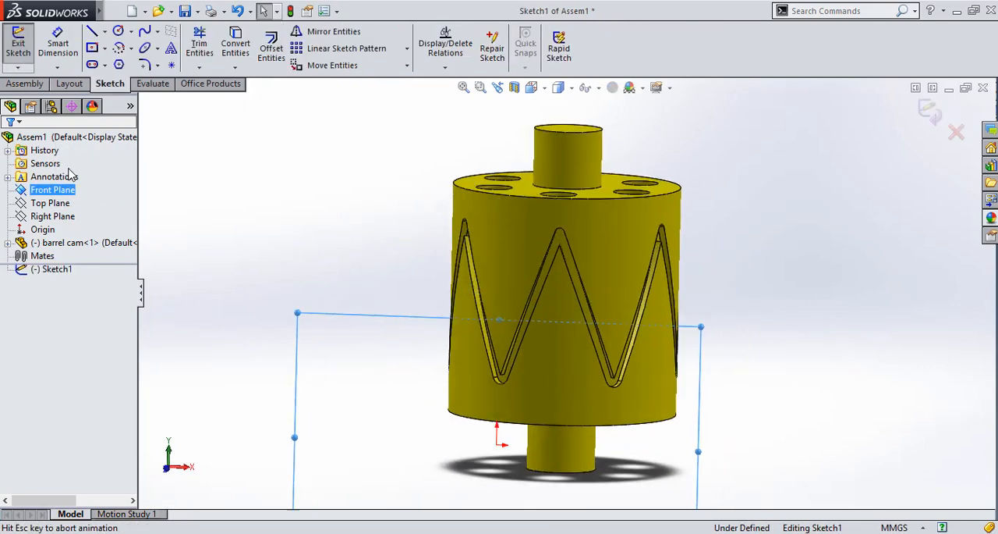
{"action": "left_click", "coordinate": [94, 34]}
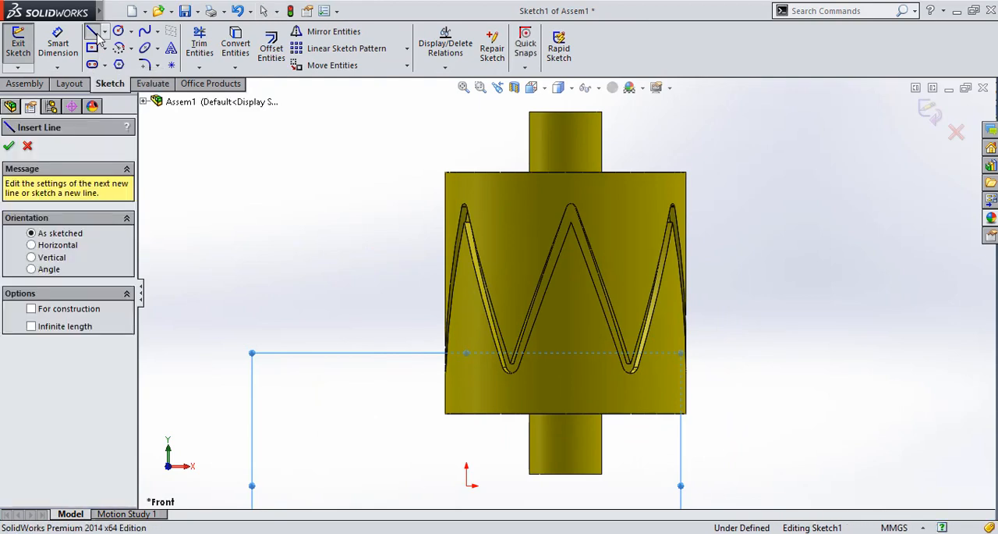
{"action": "left_click", "coordinate": [466, 485]}
{"action": "left_click", "coordinate": [466, 363]}
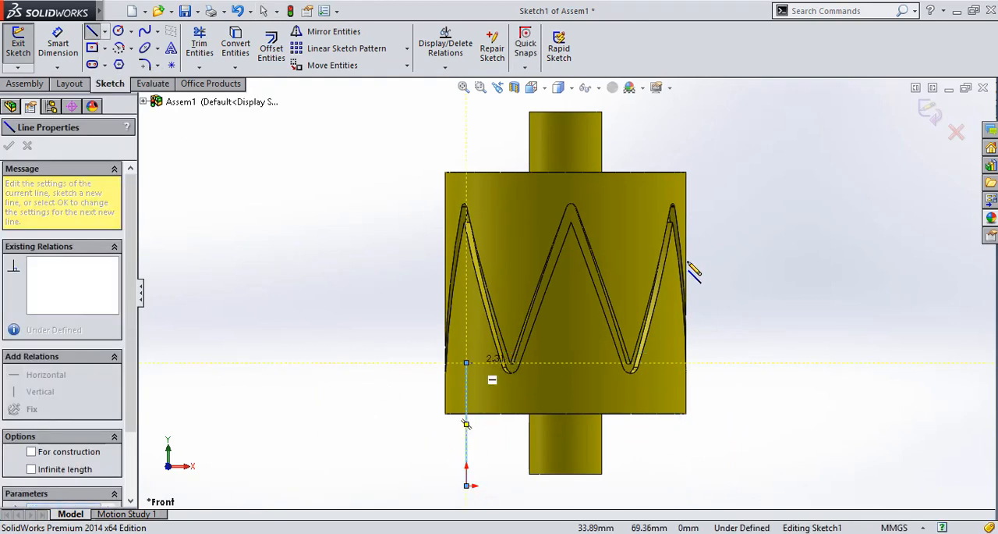
{"action": "left_click", "coordinate": [932, 115]}
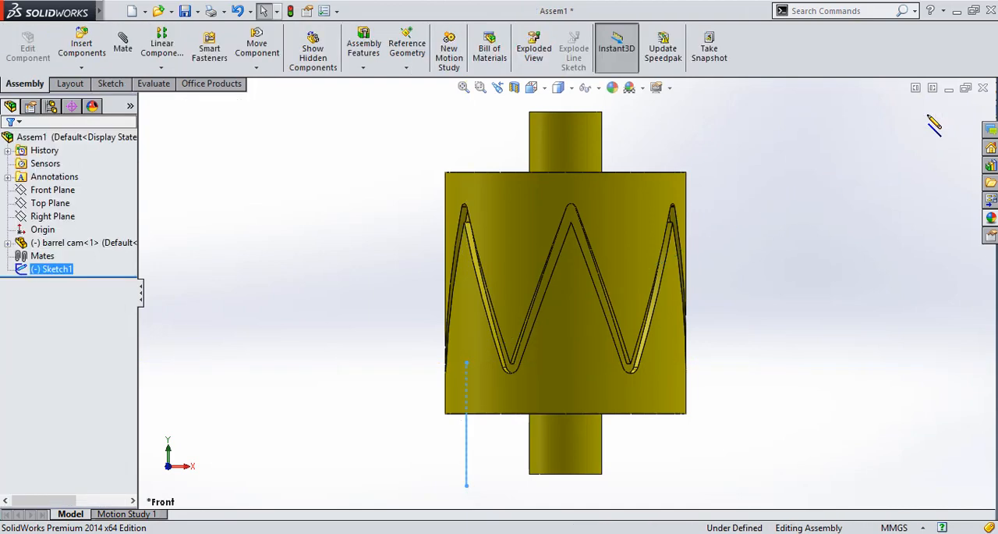
Add a concentric mate between the cam's lower shaft face and the vertical sketch line
{"action": "left_click", "coordinate": [122, 43]}
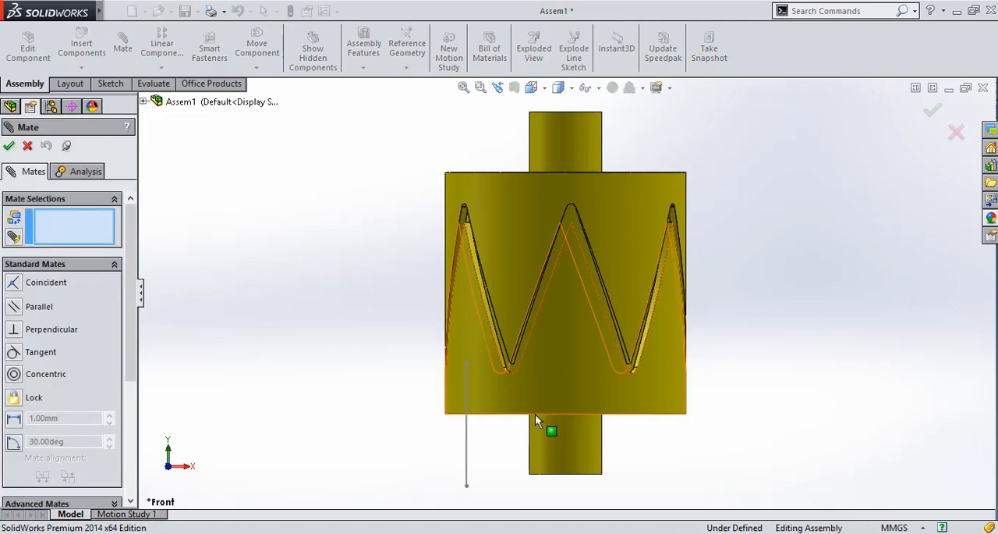
{"action": "left_click", "coordinate": [575, 450]}
{"action": "left_click", "coordinate": [467, 449]}
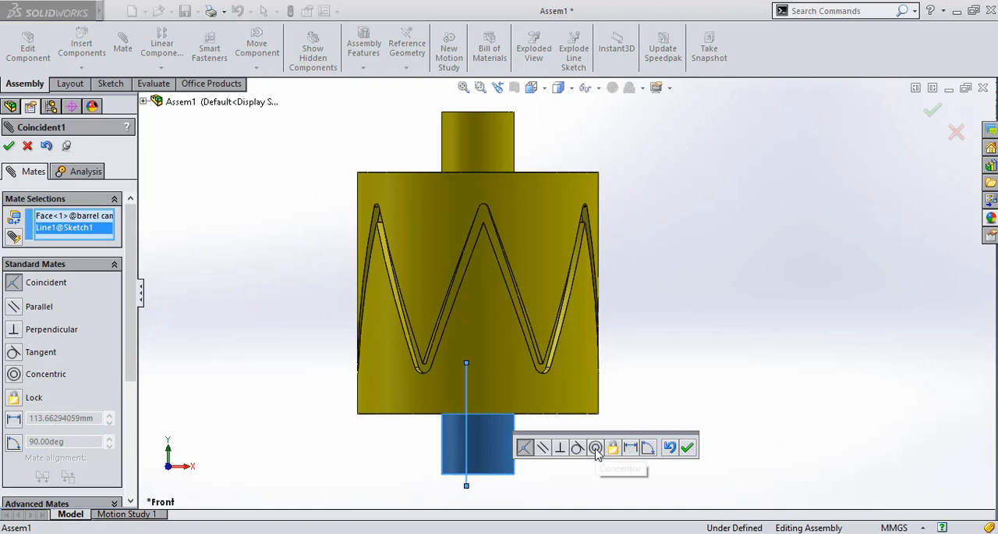
{"action": "left_click", "coordinate": [597, 448]}
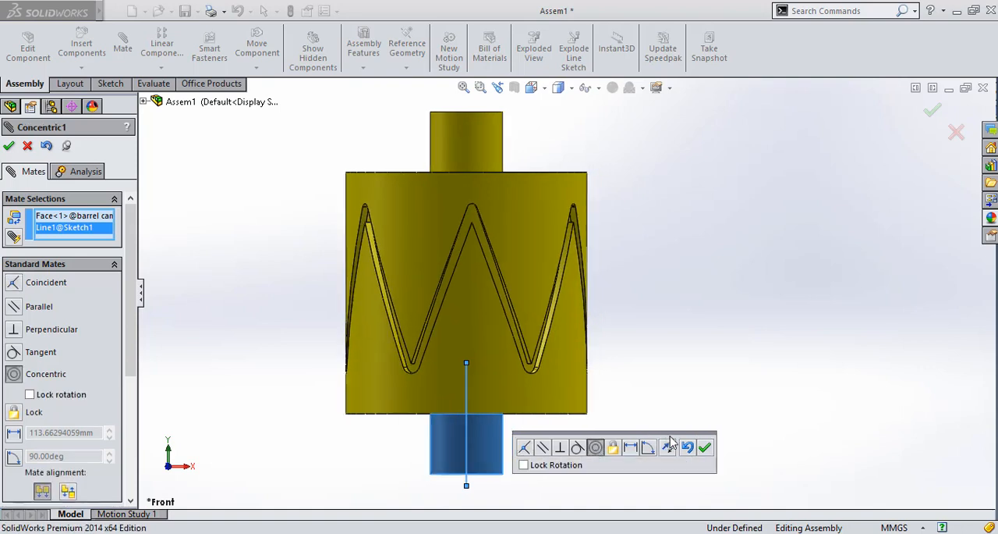
{"action": "left_click", "coordinate": [706, 448]}
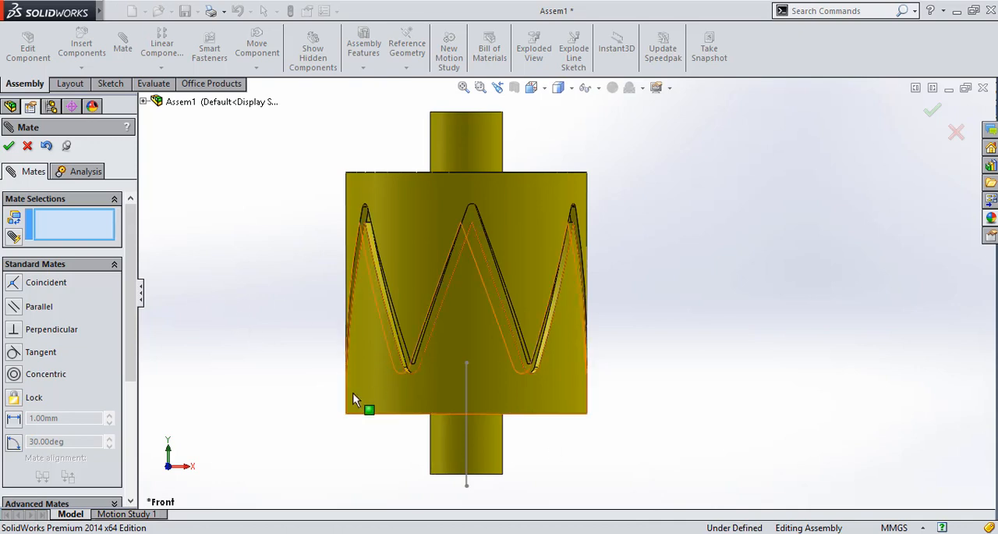
Add a coincident mate between the cam body's bottom face with the holes and the assembly's Top Plane
{"action": "key", "text": "Up"}
{"action": "key", "text": "Up"}
{"action": "key", "text": "Up"}
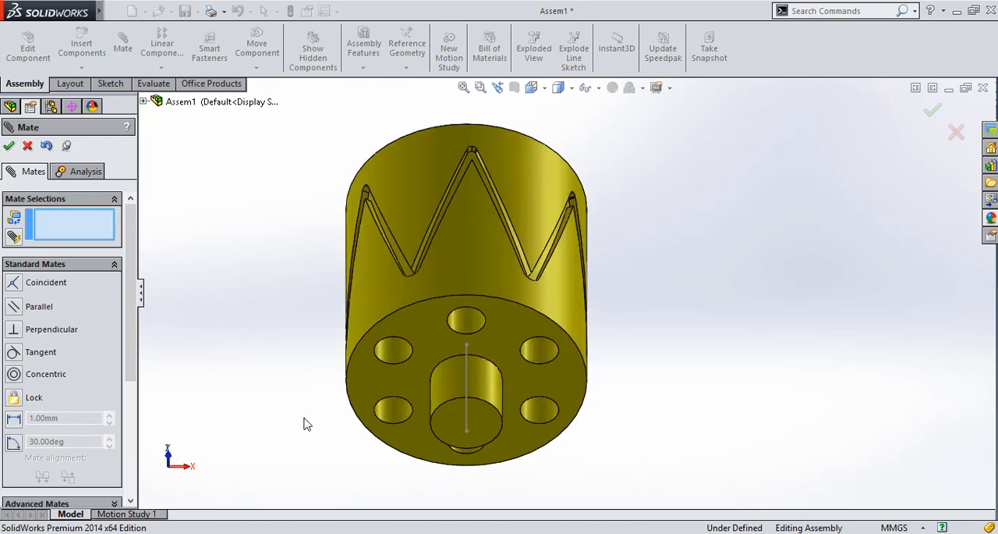
{"action": "left_click", "coordinate": [415, 364]}
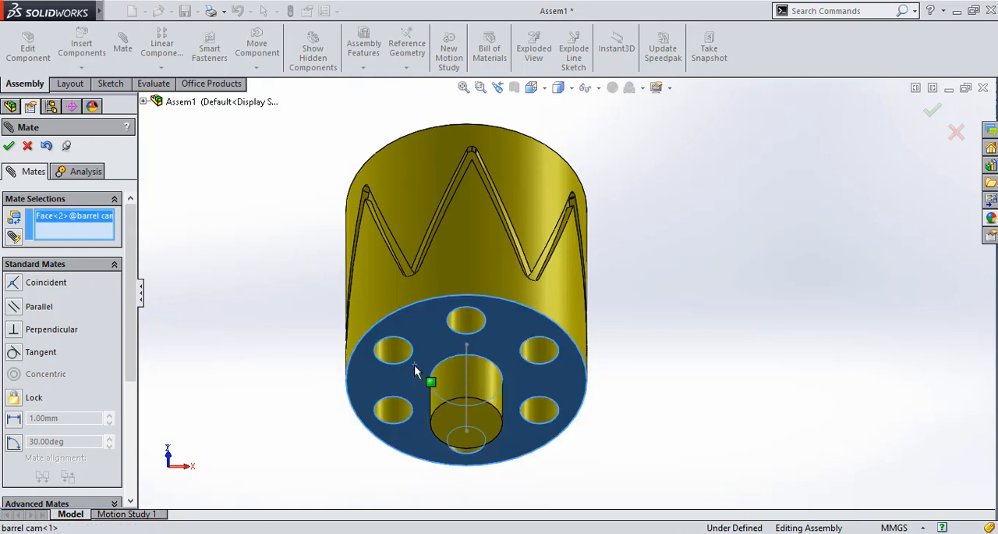
{"action": "left_click", "coordinate": [142, 102]}
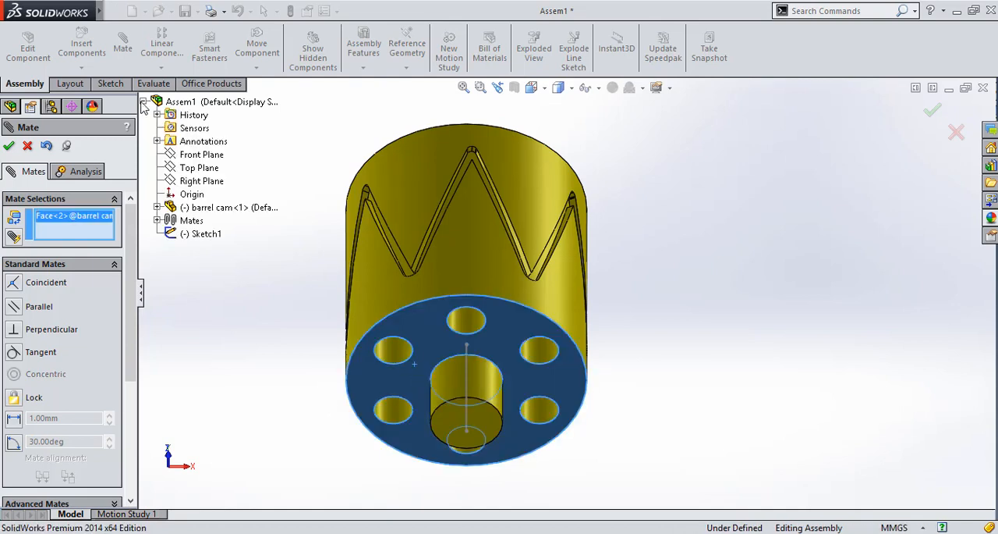
{"action": "left_click", "coordinate": [196, 168]}
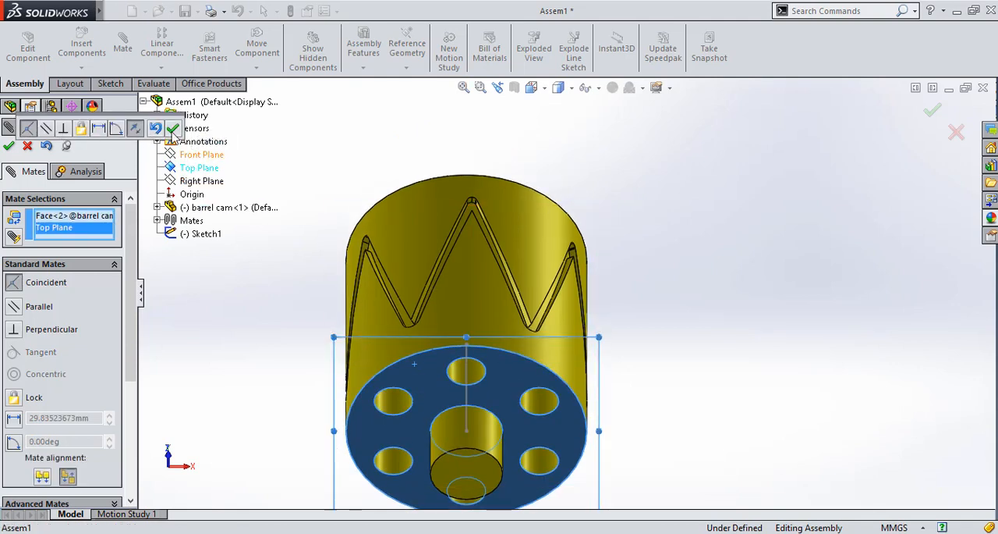
{"action": "left_click", "coordinate": [173, 129]}
{"action": "left_click", "coordinate": [27, 146]}
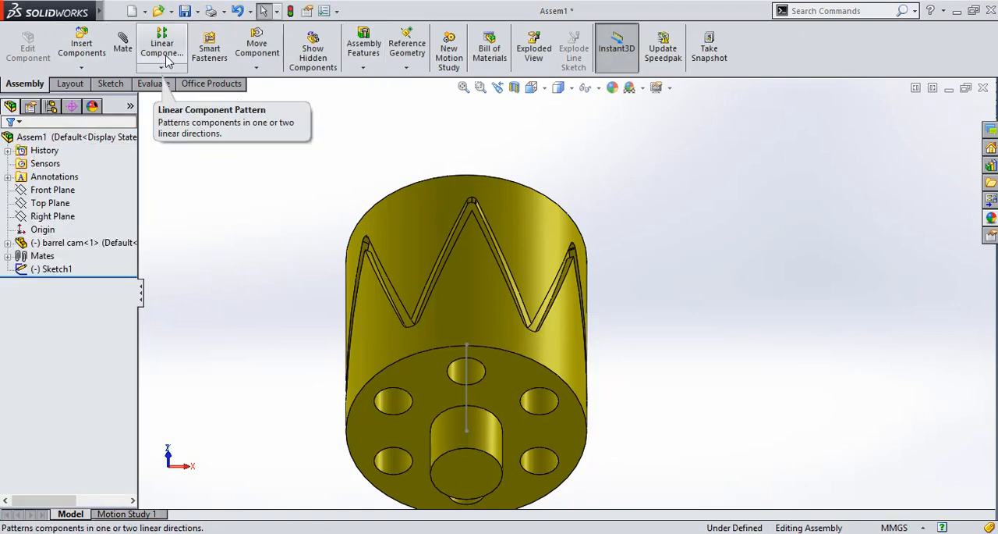
Find follower.SLDPRT in the Documents folder and insert it into the assembly beside the barrel cam
{"action": "left_click", "coordinate": [81, 49]}
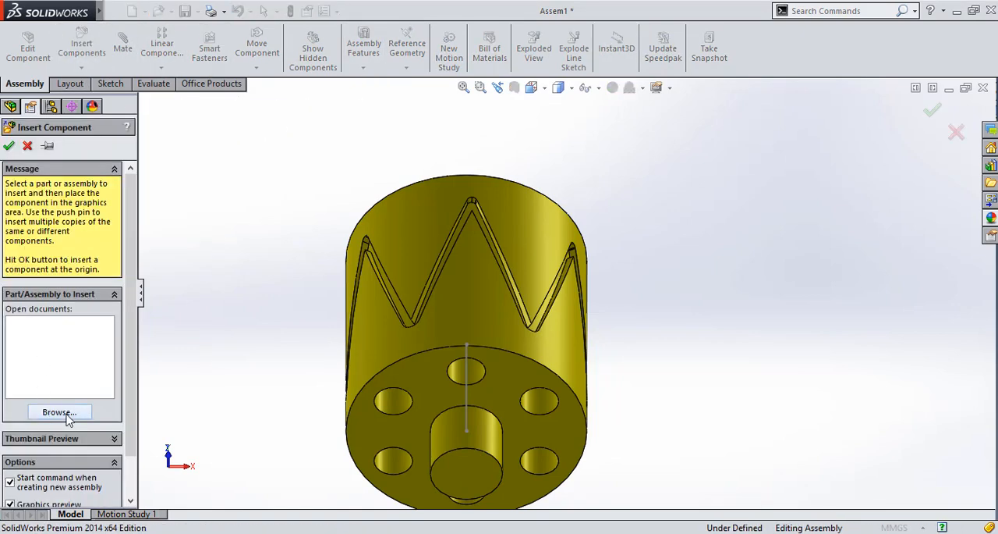
{"action": "left_click", "coordinate": [67, 418]}
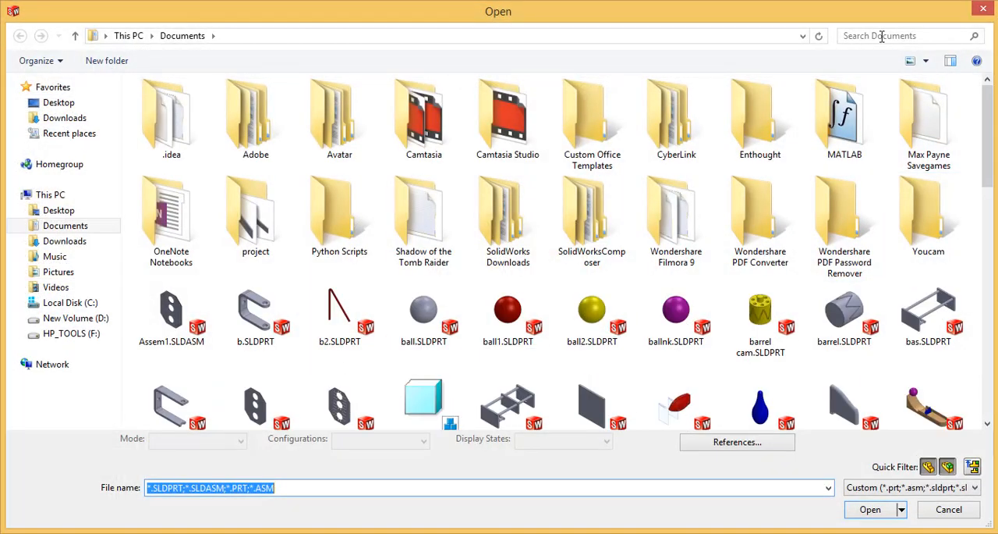
{"action": "left_click", "coordinate": [882, 36]}
{"action": "type", "text": "foll"}
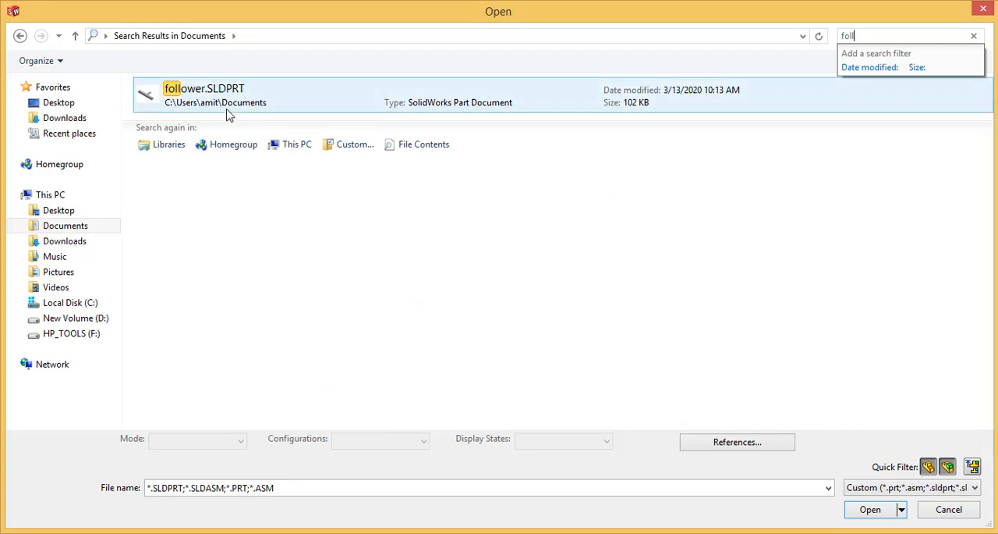
{"action": "left_click", "coordinate": [231, 108]}
{"action": "double_click", "coordinate": [231, 108]}
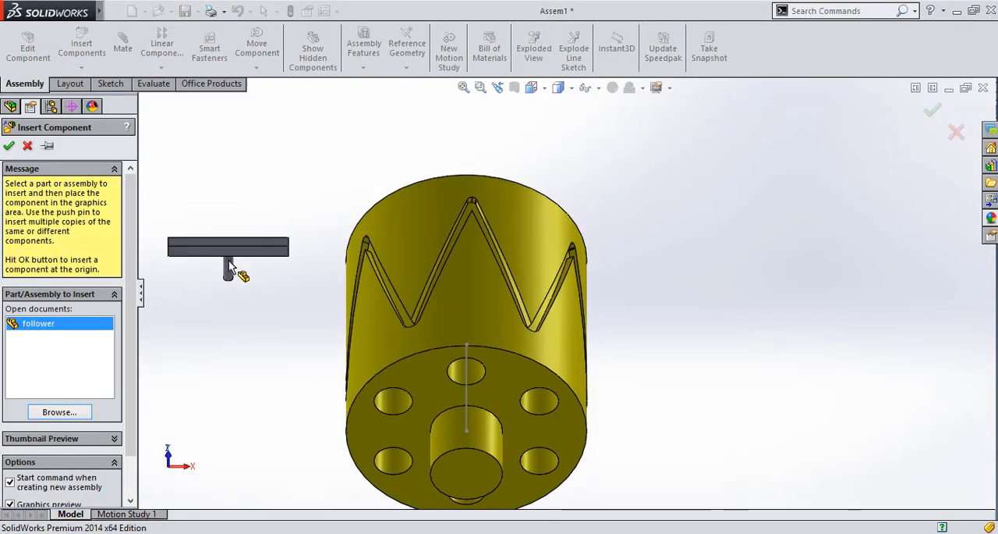
{"action": "left_click", "coordinate": [266, 285]}
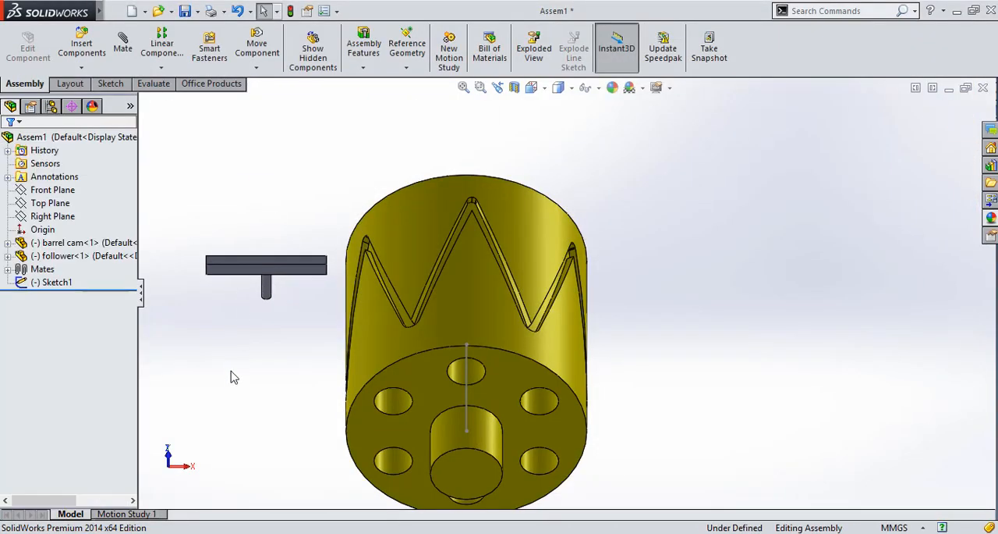
Add a coincident mate between the follower's Top Plane and the assembly's Front Plane
{"action": "key", "text": "Right"}
{"action": "key", "text": "Right"}
{"action": "key", "text": "Right"}
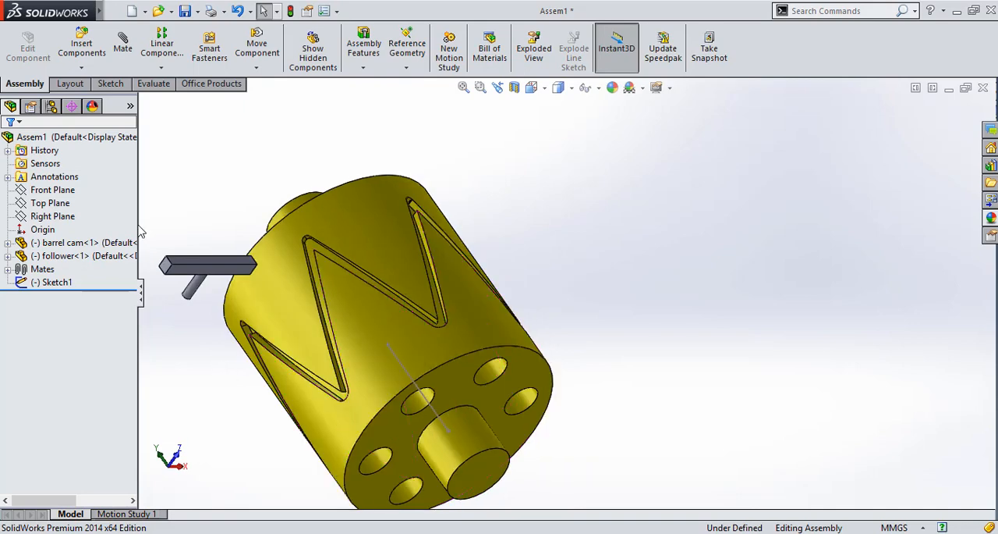
{"action": "left_click", "coordinate": [123, 48]}
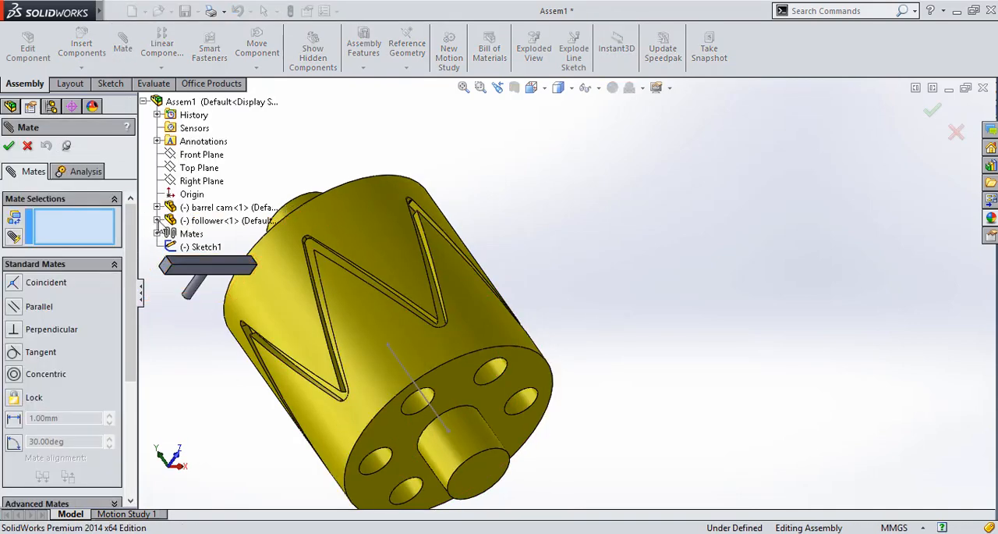
{"action": "left_click", "coordinate": [157, 220]}
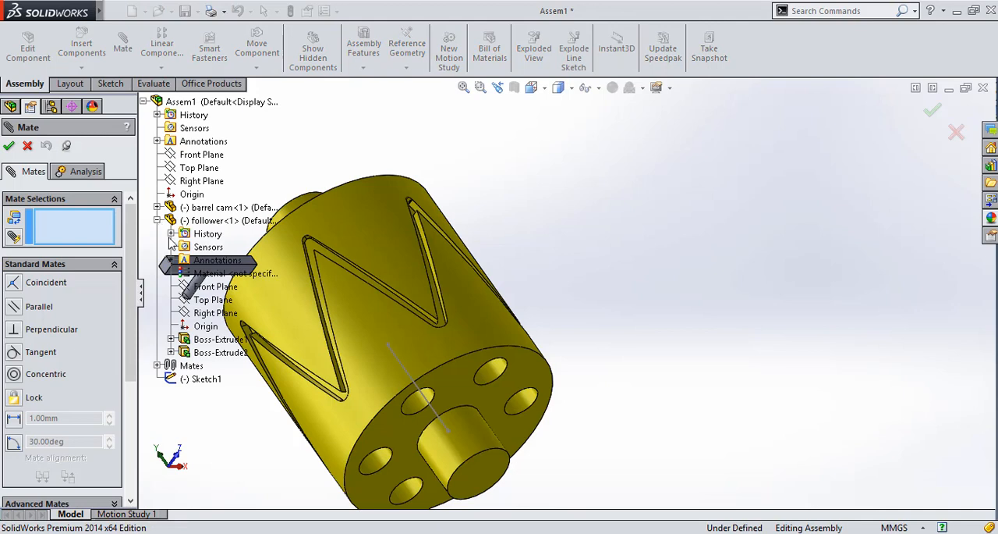
{"action": "left_click", "coordinate": [201, 300]}
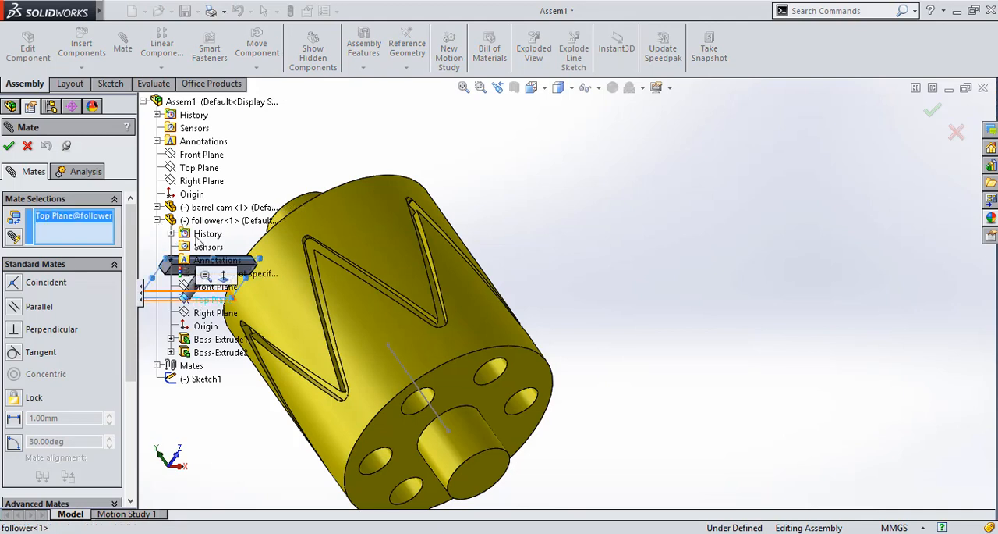
{"action": "left_click", "coordinate": [196, 156]}
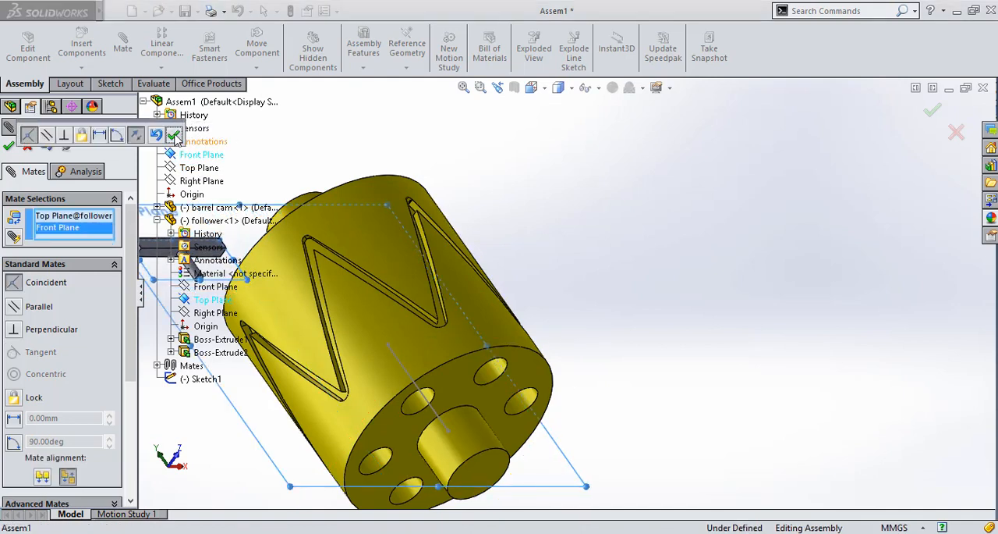
{"action": "left_click", "coordinate": [175, 136]}
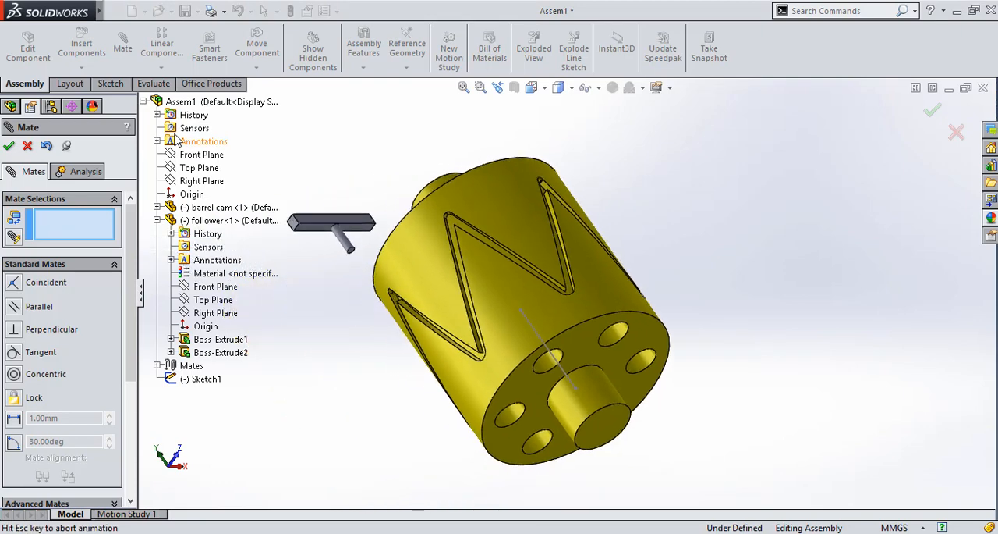
{"action": "left_click", "coordinate": [27, 146]}
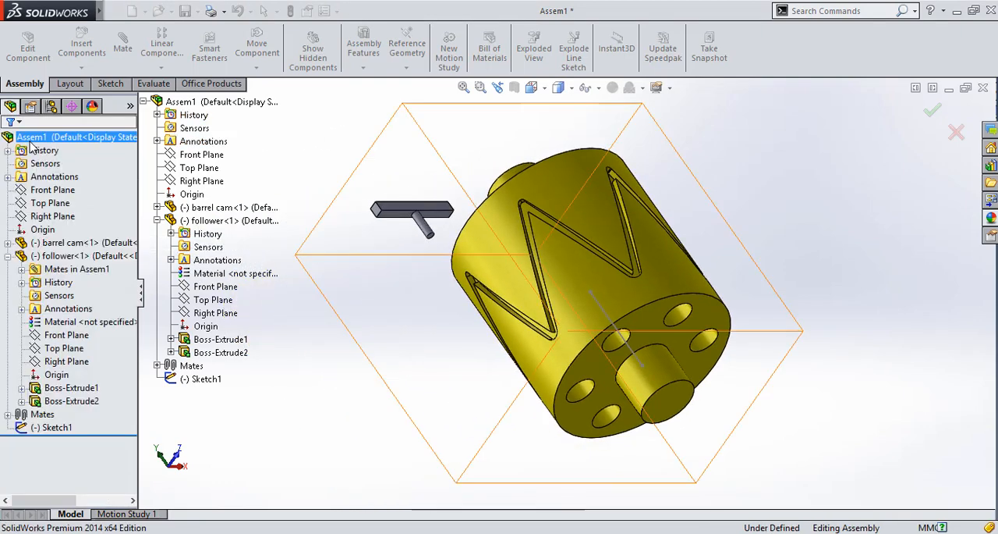
Rotate the follower component freely about its remaining freedom until its pin points toward the barrel cam
{"action": "left_click", "coordinate": [258, 68]}
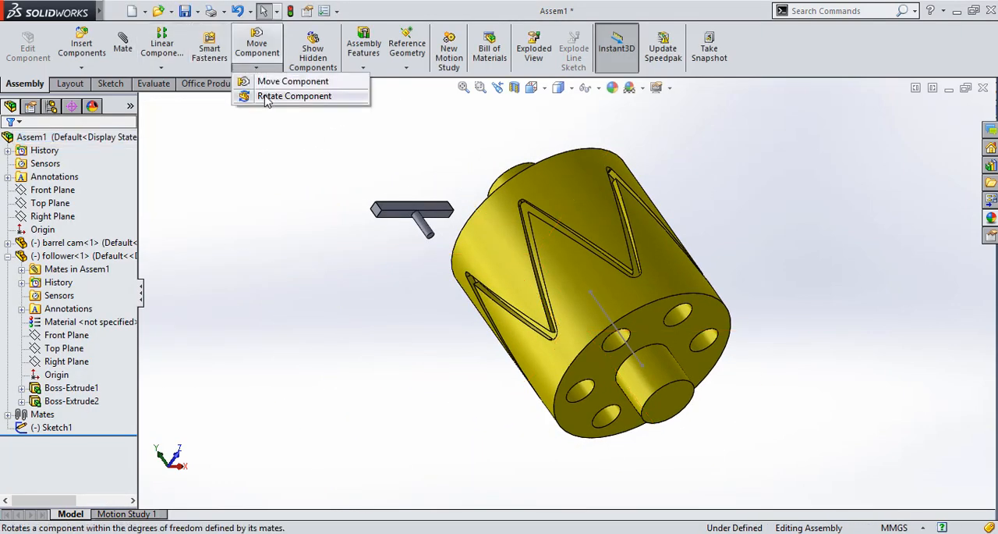
{"action": "left_click", "coordinate": [266, 97]}
{"action": "left_click_drag", "start_coordinate": [414, 196], "coordinate": [538, 239]}
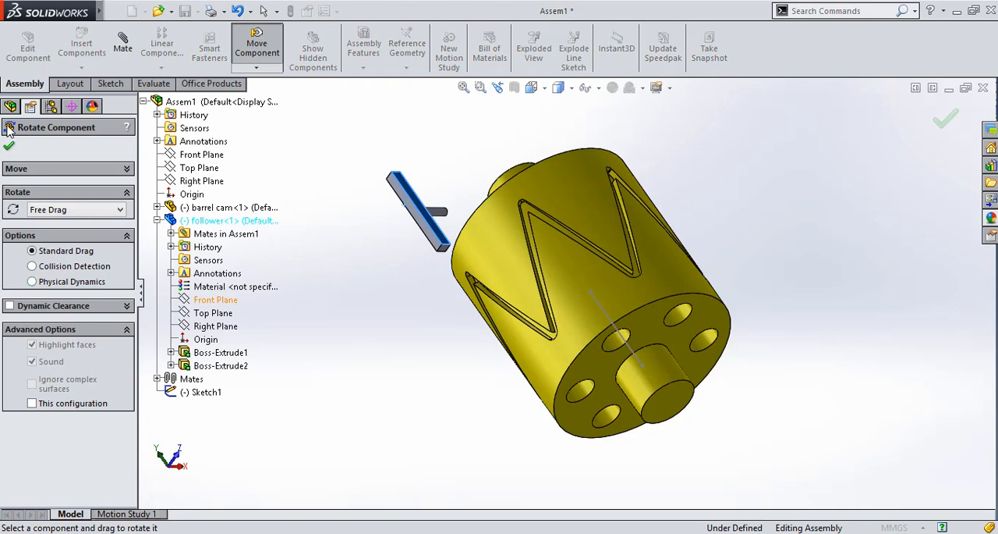
{"action": "left_click", "coordinate": [10, 146]}
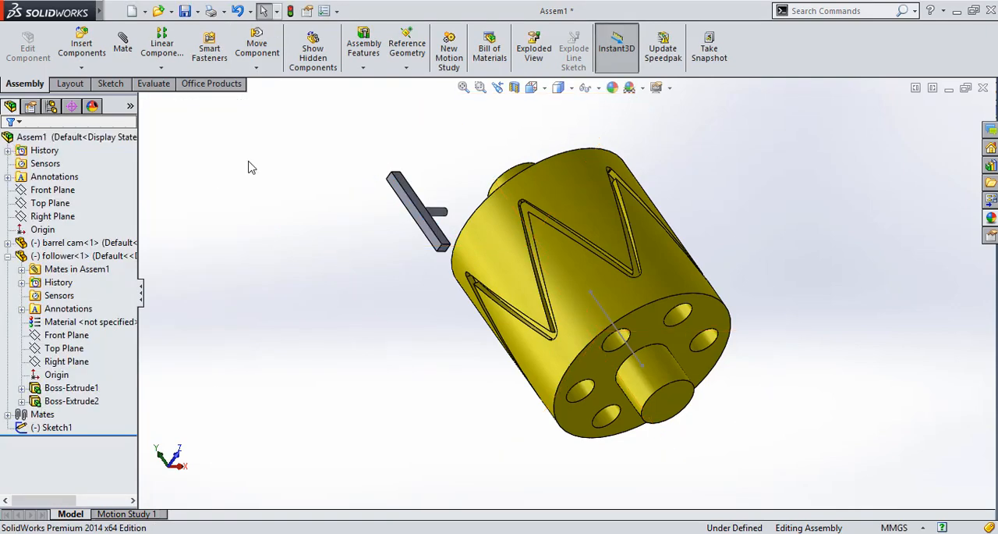
Add a 47 mm distance mate between the end face of the follower's pin and the assembly's Right Plane
{"action": "left_click", "coordinate": [122, 43]}
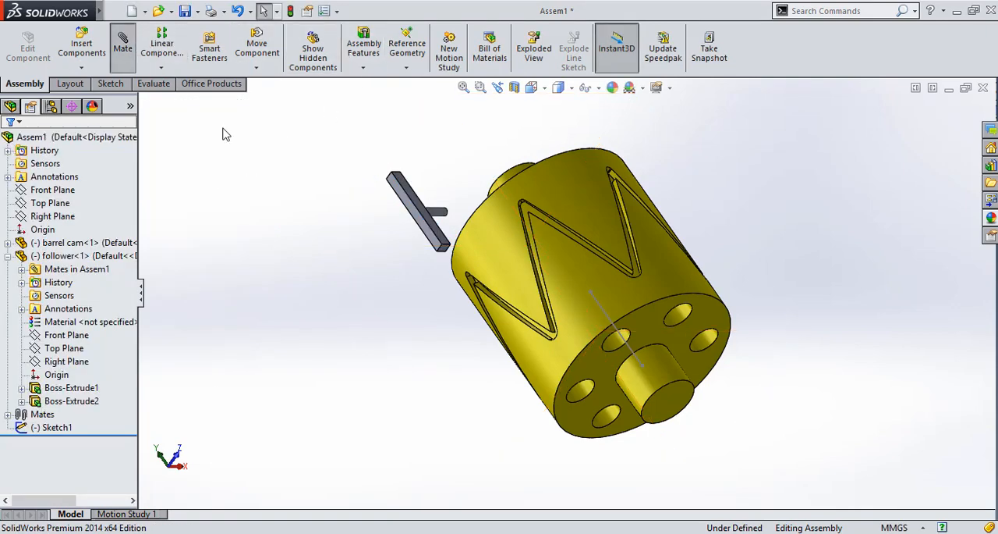
{"action": "key", "text": "Left"}
{"action": "key", "text": "Left"}
{"action": "key", "text": "Left"}
{"action": "key", "text": "Left"}
{"action": "key", "text": "Left"}
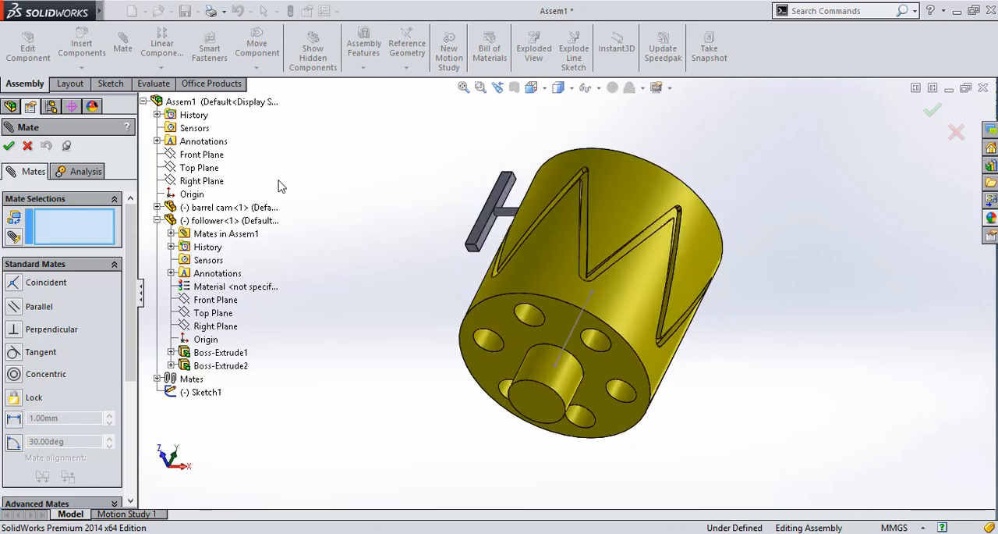
{"action": "key", "text": "Left"}
{"action": "scroll", "coordinate": [427, 215], "scroll_direction": "down", "scroll_amount": 3}
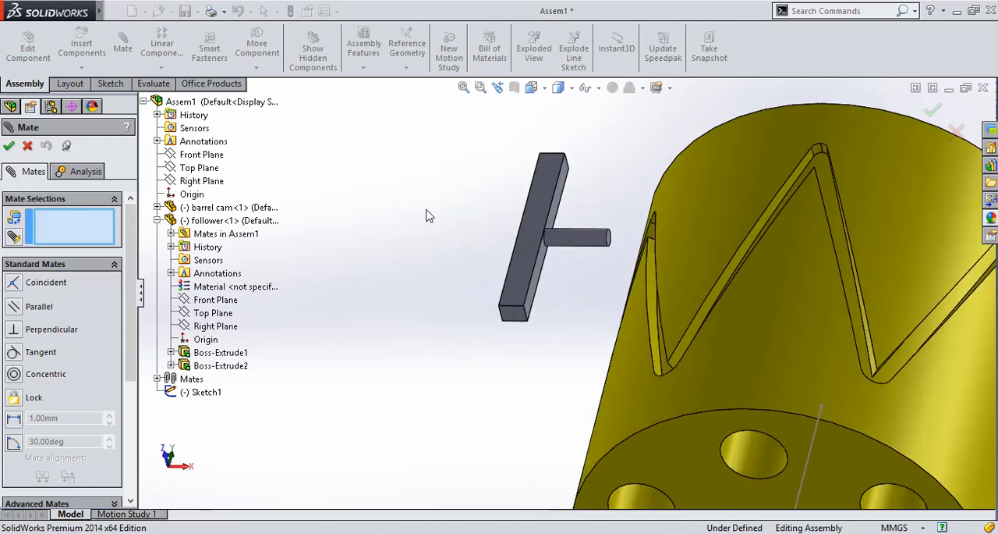
{"action": "scroll", "coordinate": [646, 251], "scroll_direction": "down", "scroll_amount": 5}
{"action": "scroll", "coordinate": [647, 251], "scroll_direction": "down", "scroll_amount": 3}
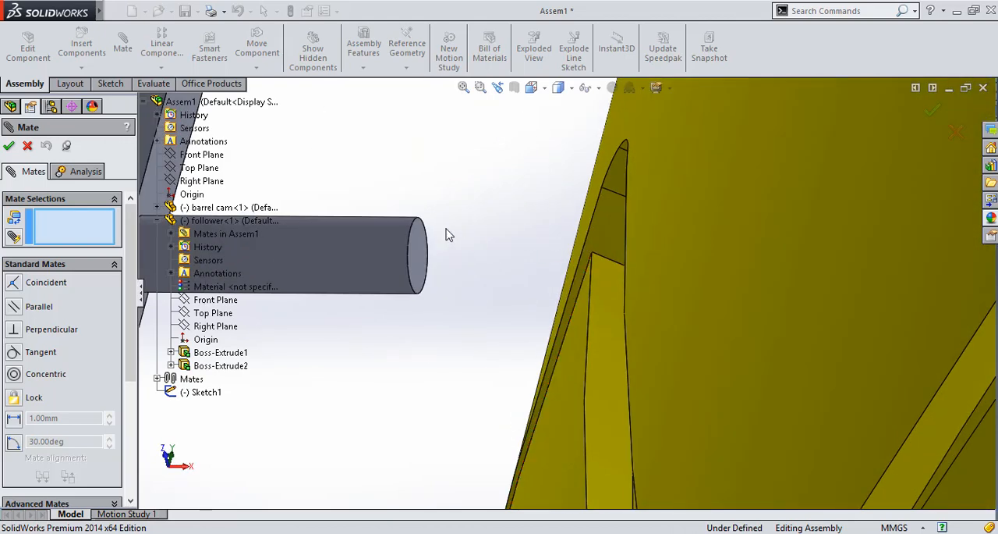
{"action": "left_click", "coordinate": [422, 251]}
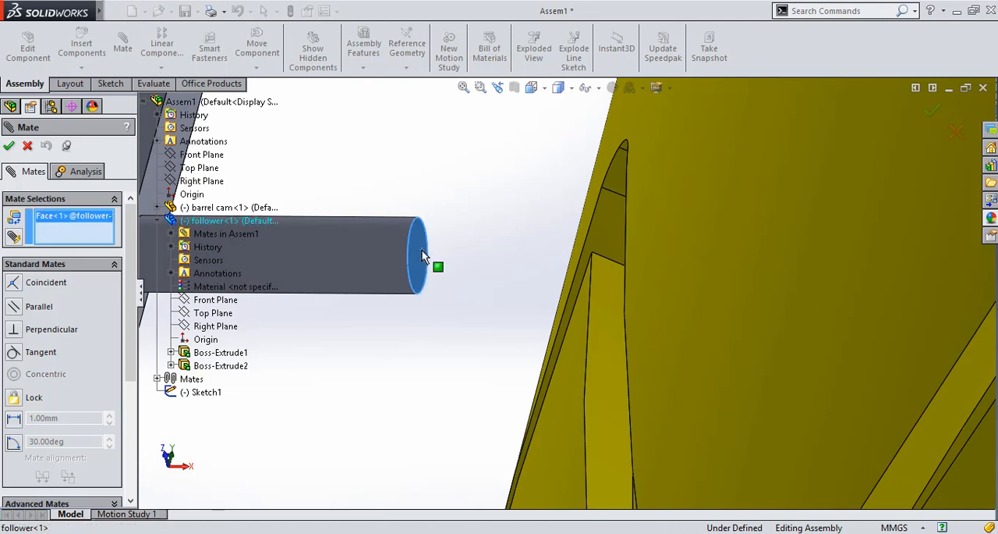
{"action": "key", "text": "f"}
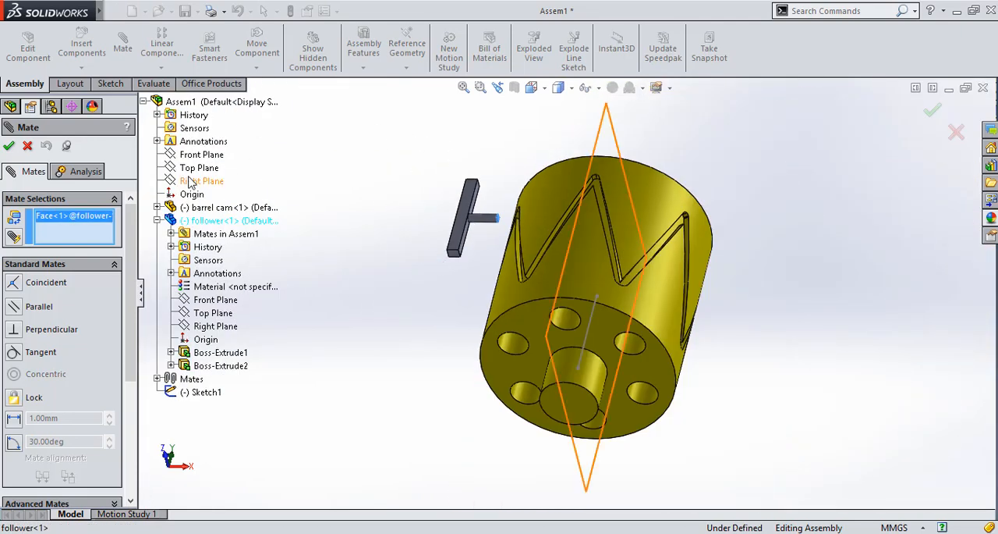
{"action": "left_click", "coordinate": [189, 181]}
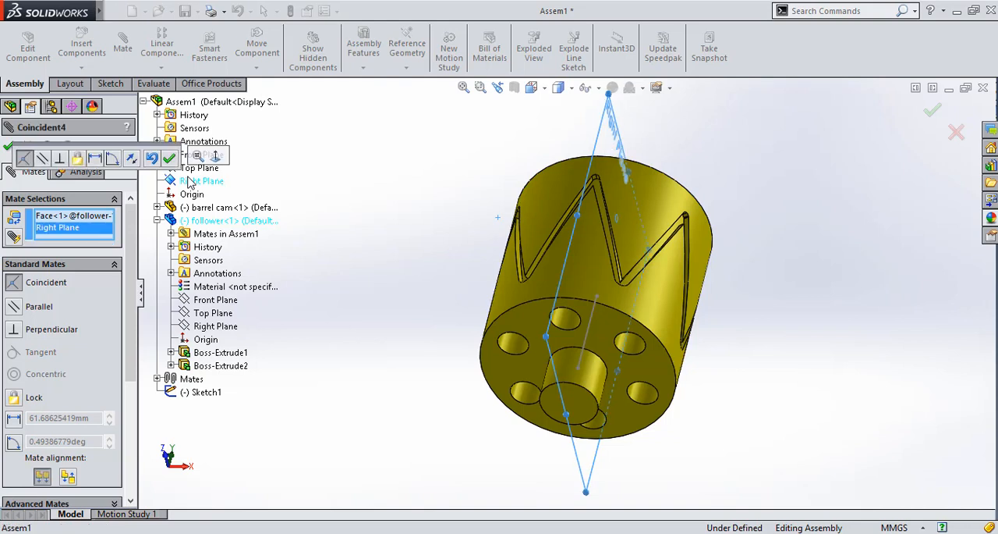
{"action": "left_click", "coordinate": [97, 158]}
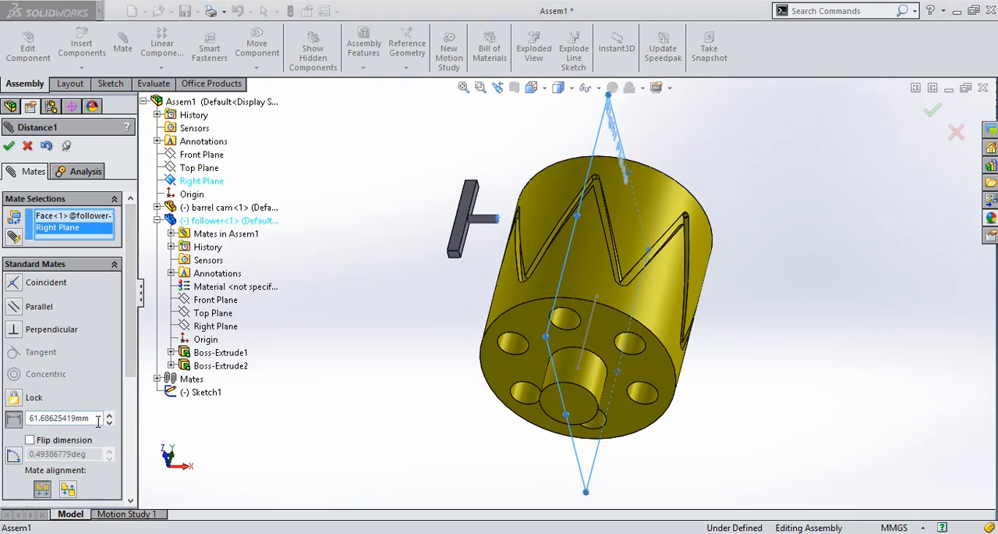
{"action": "double_click", "coordinate": [70, 418]}
{"action": "type", "text": "47"}
{"action": "key", "text": "Return"}
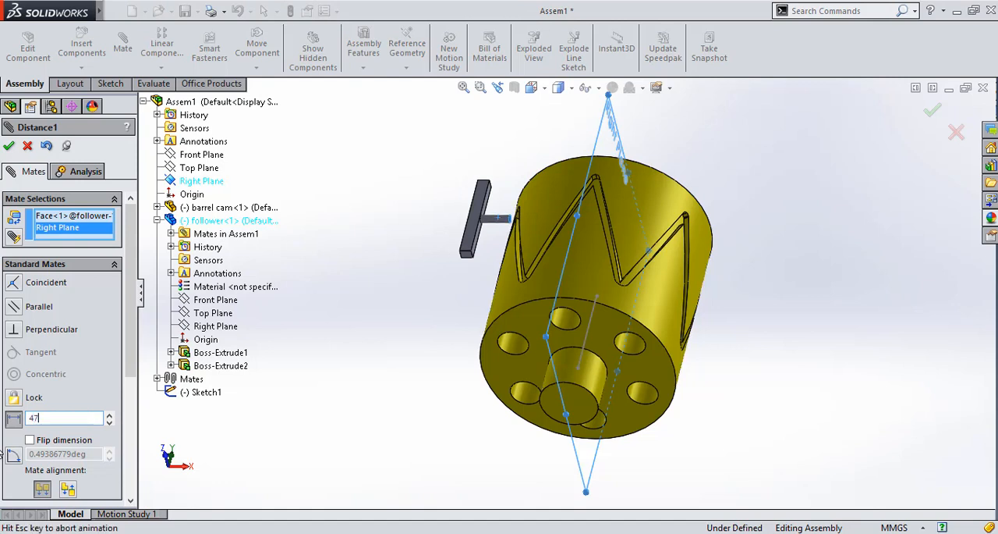
{"action": "left_click", "coordinate": [4, 146]}
Move the follower down along the cam and adjust both parts until the pin sits in a lower bend of the groove
{"action": "key", "text": "Right"}
{"action": "key", "text": "Right"}
{"action": "key", "text": "Right"}
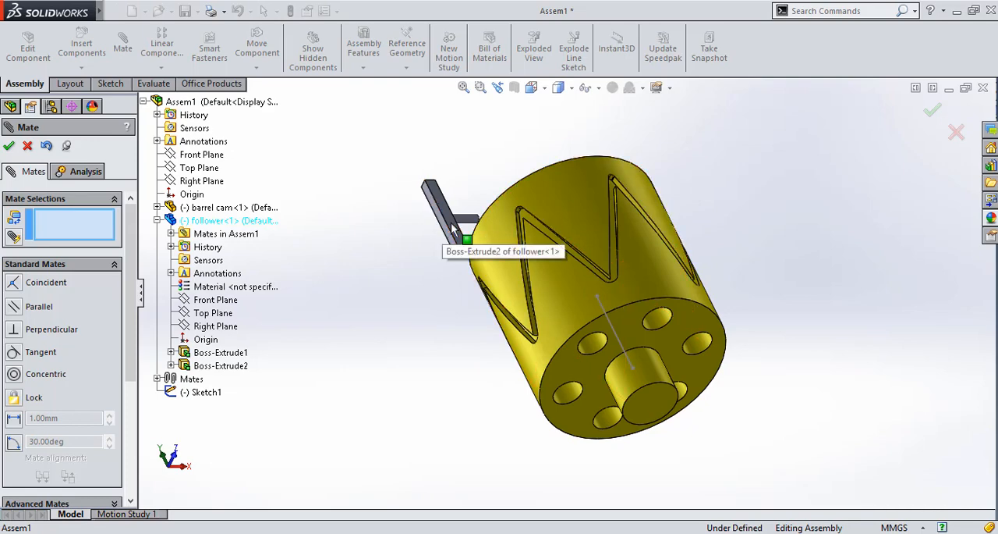
{"action": "left_click_drag", "start_coordinate": [452, 230], "coordinate": [562, 327]}
{"action": "scroll", "coordinate": [562, 327], "scroll_direction": "down", "scroll_amount": 5}
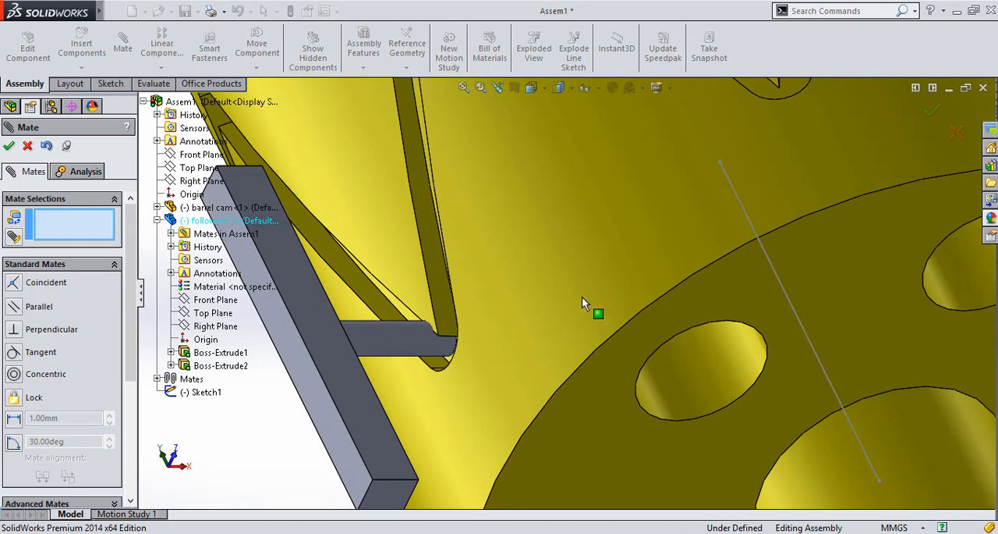
{"action": "mouse_move", "coordinate": [369, 337]}
{"action": "left_mouse_down"}
{"action": "mouse_move", "coordinate": [375, 348]}
{"action": "mouse_move", "coordinate": [364, 346]}
{"action": "left_mouse_up"}
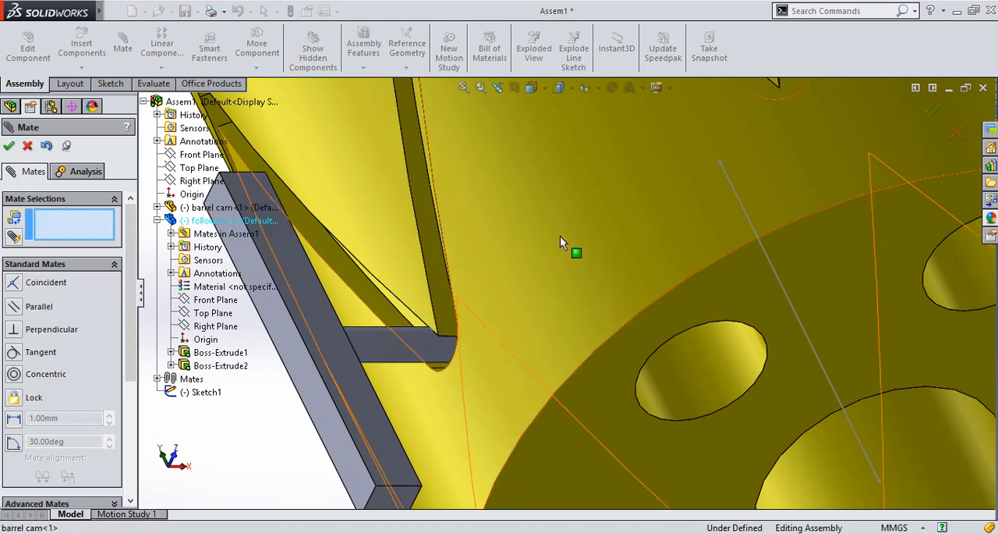
{"action": "left_click_drag", "start_coordinate": [555, 242], "coordinate": [487, 252]}
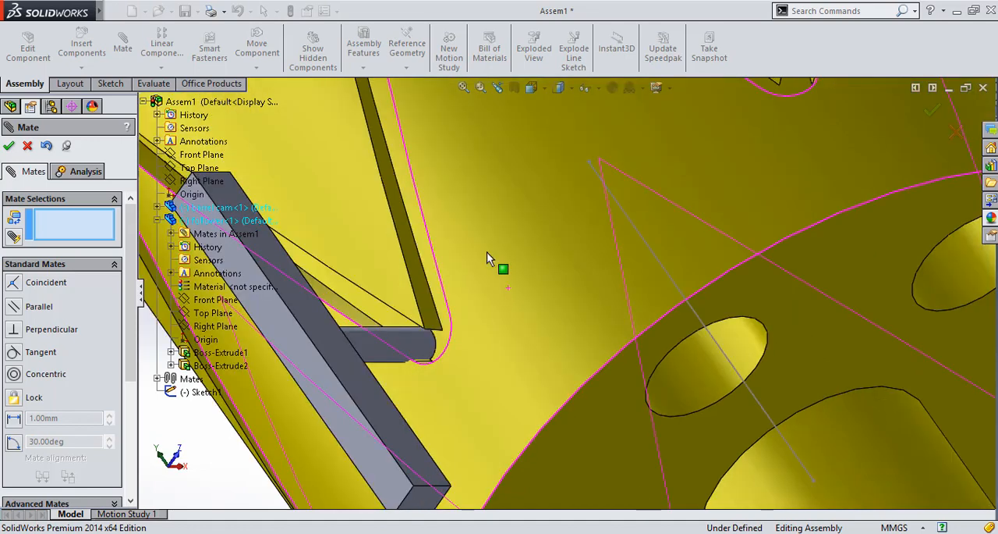
{"action": "key", "text": "Right"}
{"action": "key", "text": "Right"}
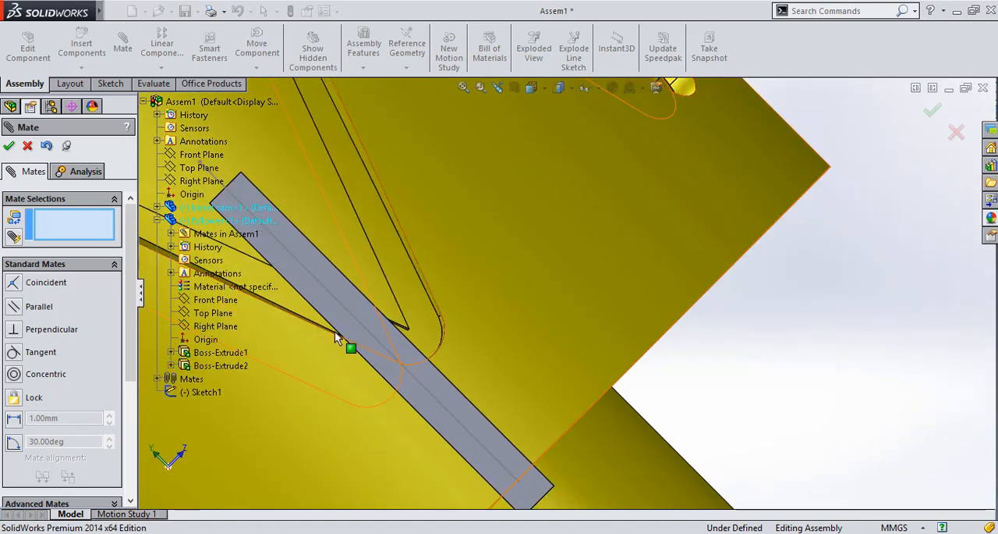
{"action": "left_click_drag", "start_coordinate": [374, 332], "coordinate": [369, 312]}
{"action": "key", "text": "Left"}
{"action": "key", "text": "Left"}
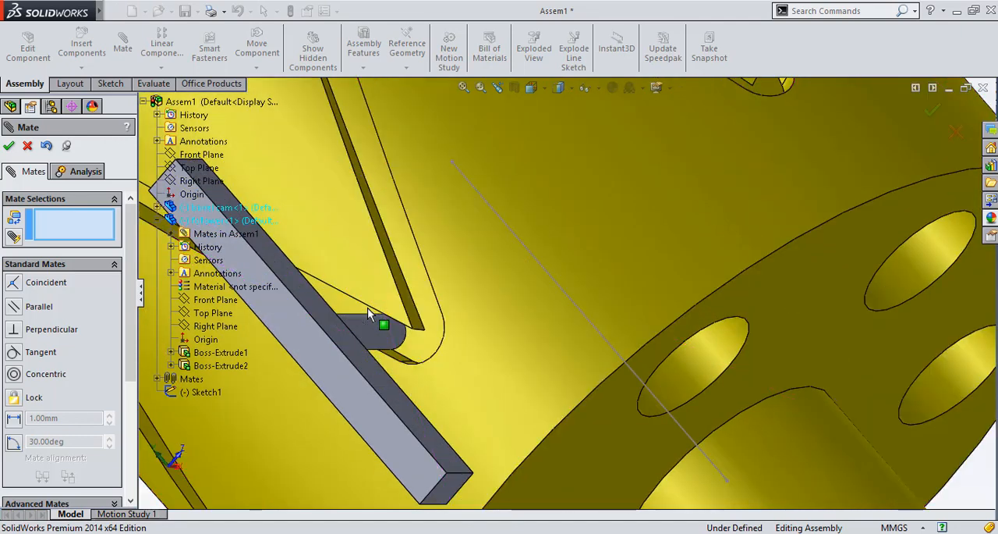
{"action": "key", "text": "Left"}
Orient the assembly to the front view and open the options for showing and hiding item types
{"action": "key", "text": "ctrl+1"}
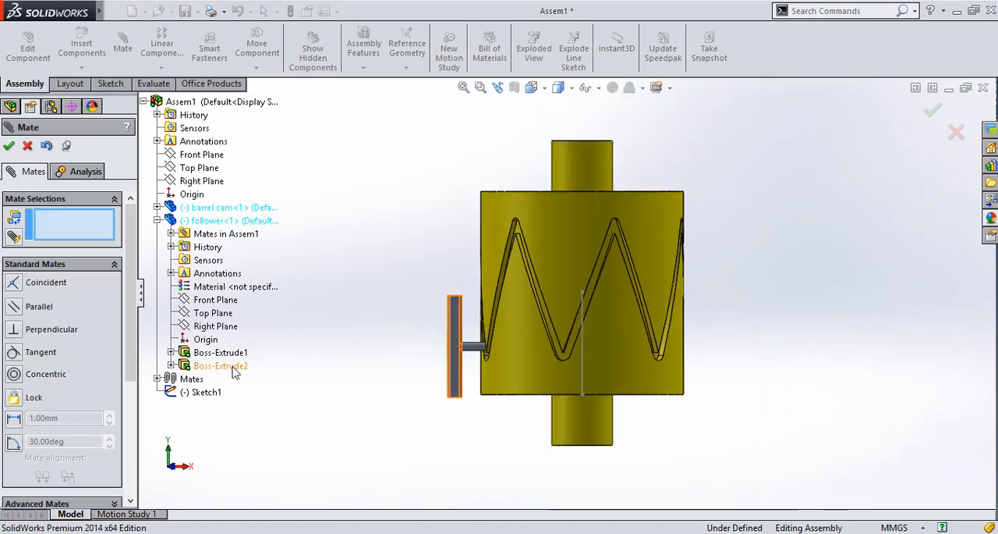
{"action": "left_click", "coordinate": [596, 89]}
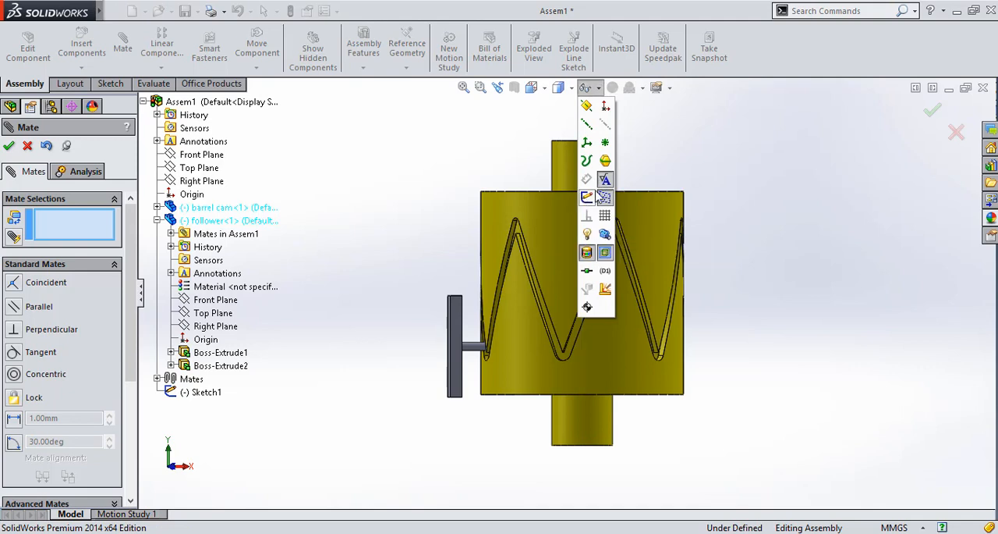
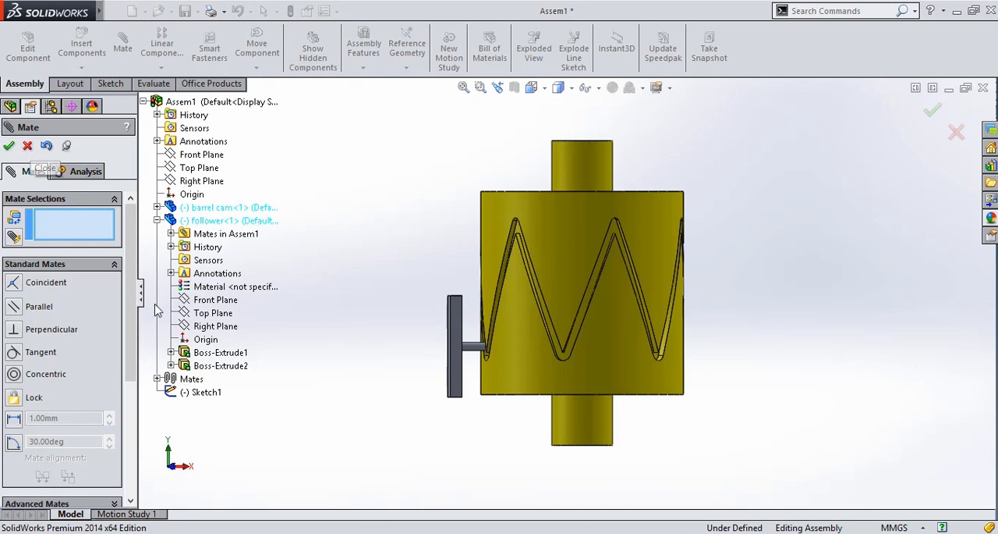
Add a parallel mate between the follower's Right Plane and the assembly's Top Plane, and finish mating
{"action": "left_click", "coordinate": [207, 325]}
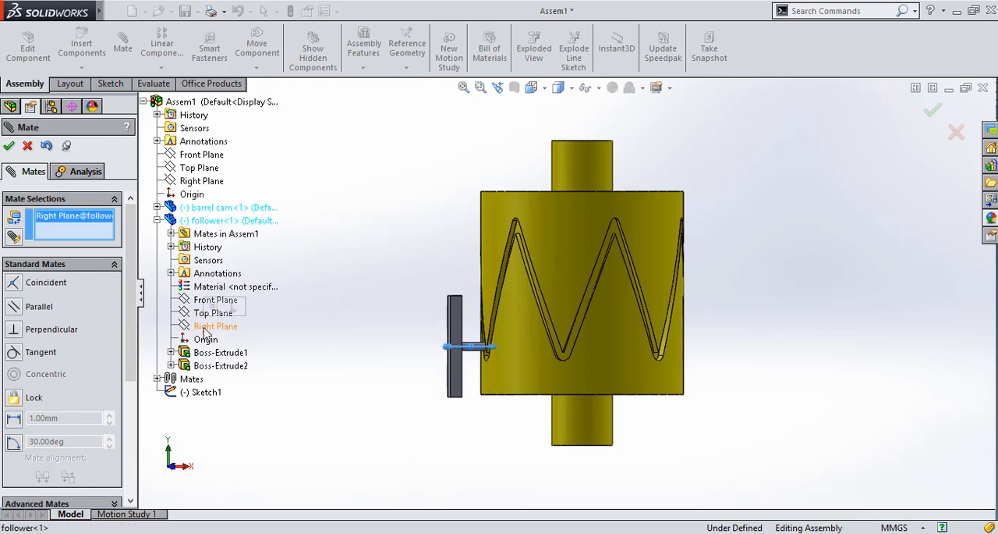
{"action": "left_click", "coordinate": [204, 169]}
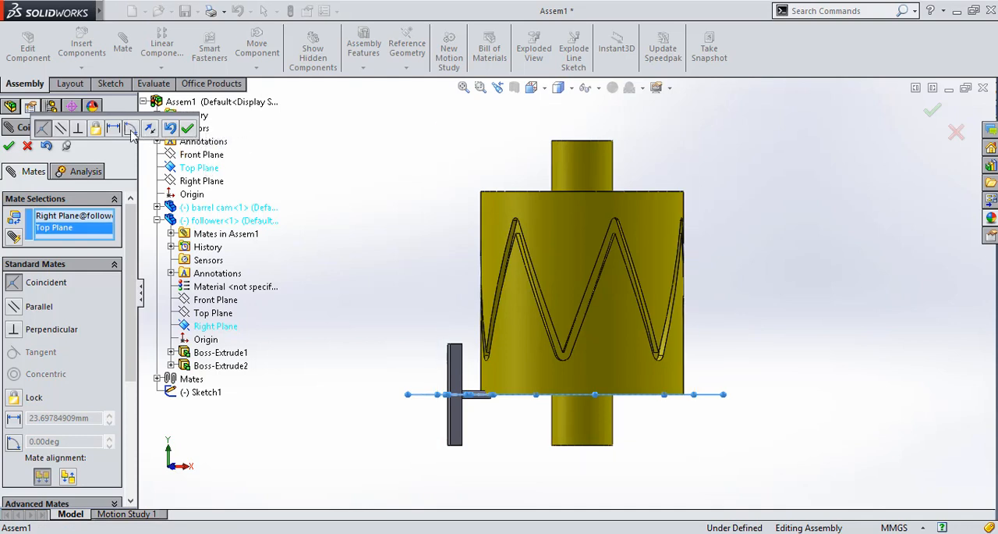
{"action": "left_click", "coordinate": [60, 129]}
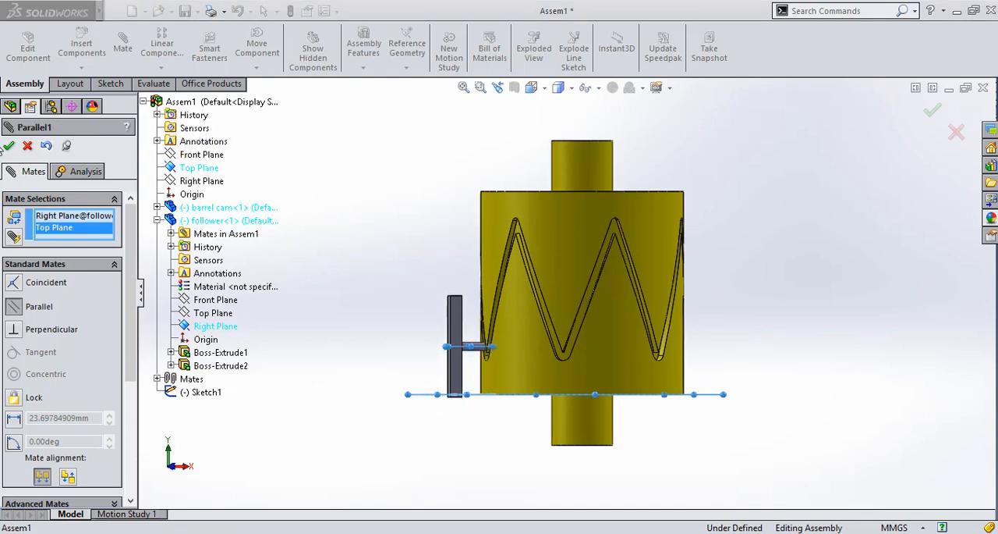
{"action": "left_click", "coordinate": [9, 146]}
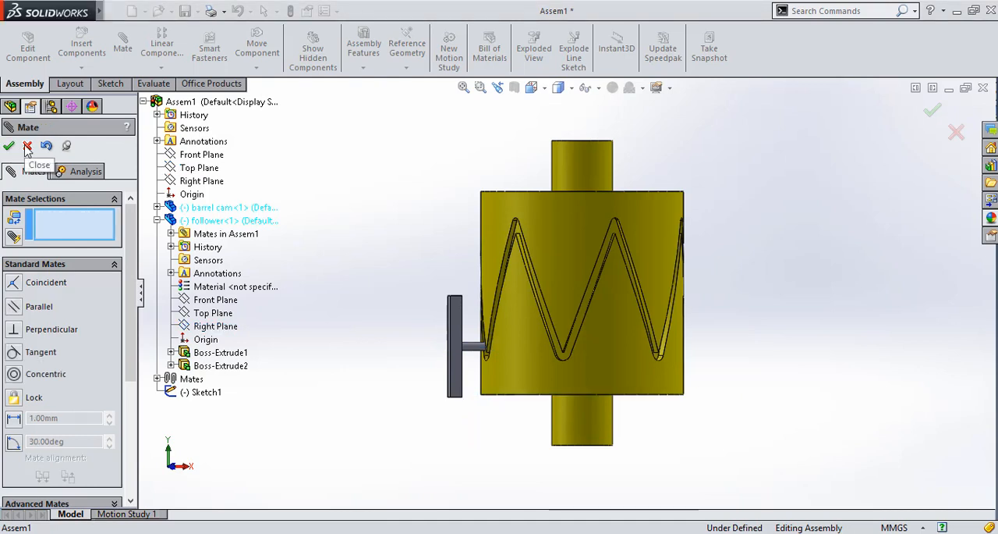
{"action": "left_click", "coordinate": [27, 145]}
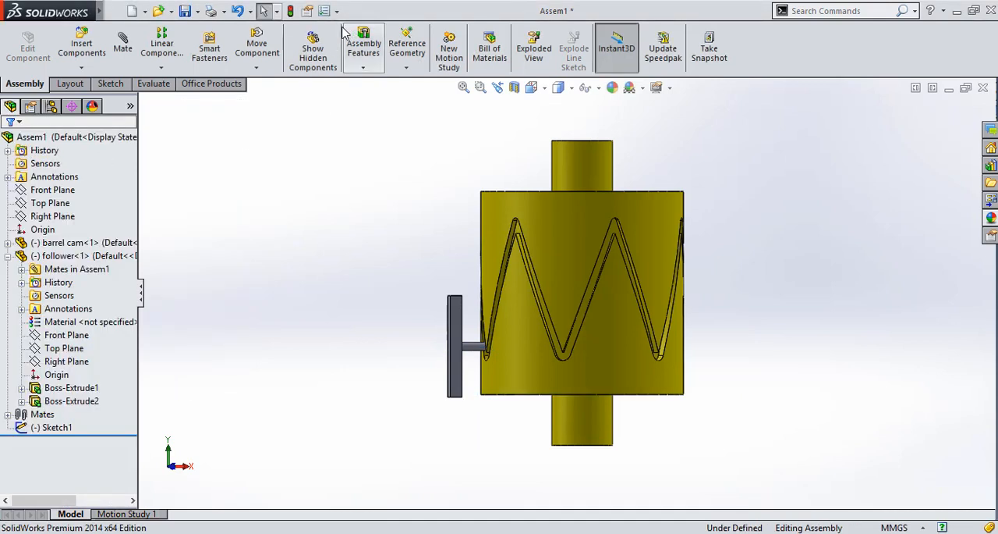
Open the follower part from the assembly and set the bar's length in the second extrusion's sketch to 100 mm
{"action": "right_click", "coordinate": [456, 355]}
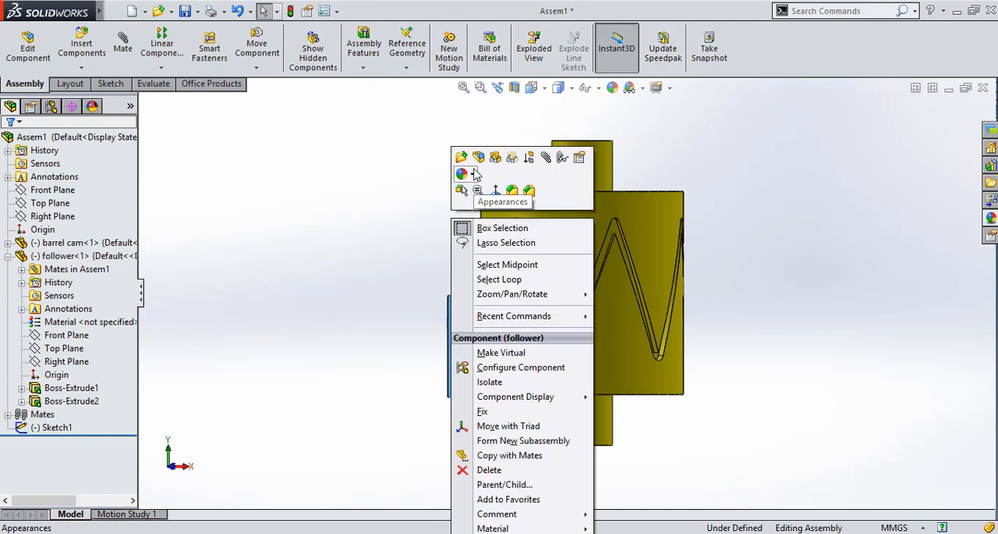
{"action": "left_click", "coordinate": [461, 157]}
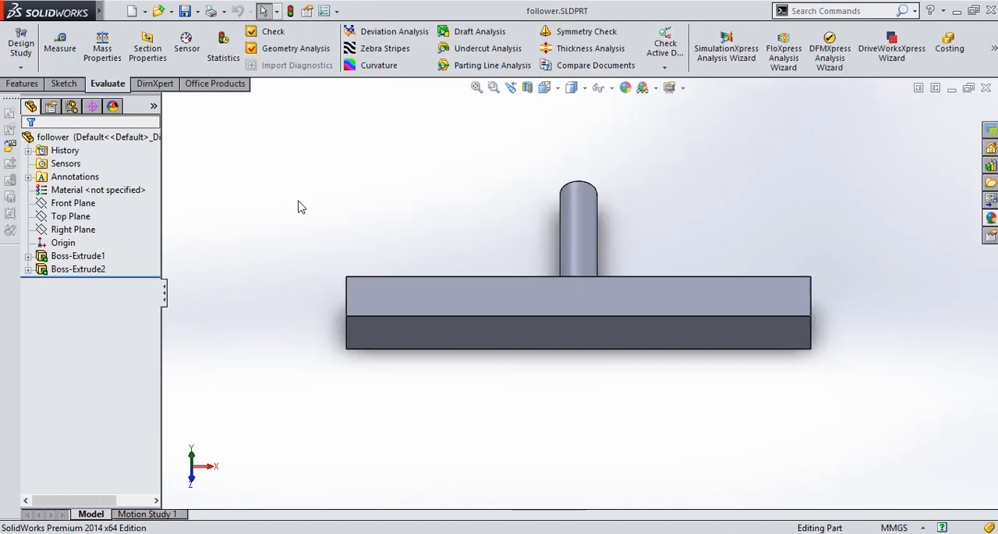
{"action": "left_click", "coordinate": [56, 269]}
{"action": "right_click", "coordinate": [56, 269]}
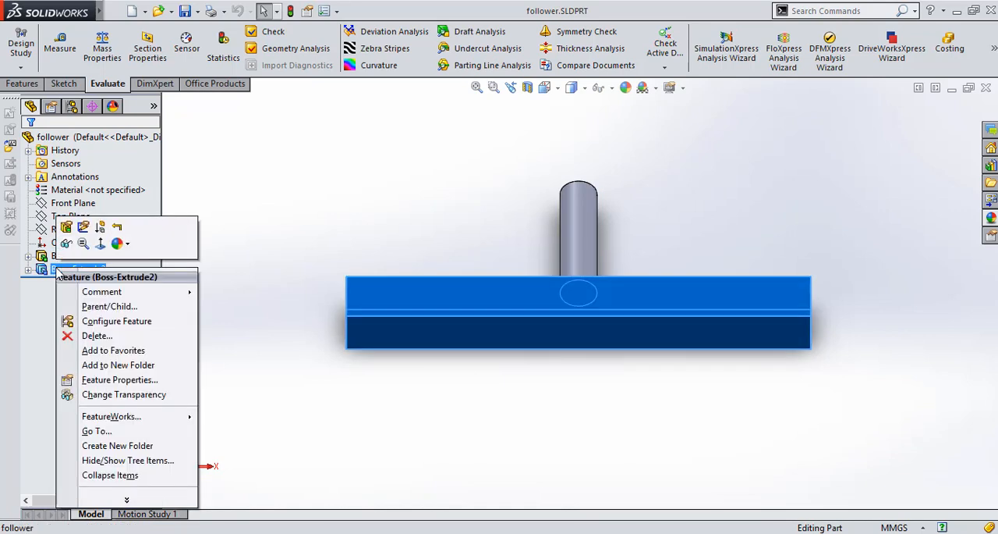
{"action": "left_click", "coordinate": [91, 227]}
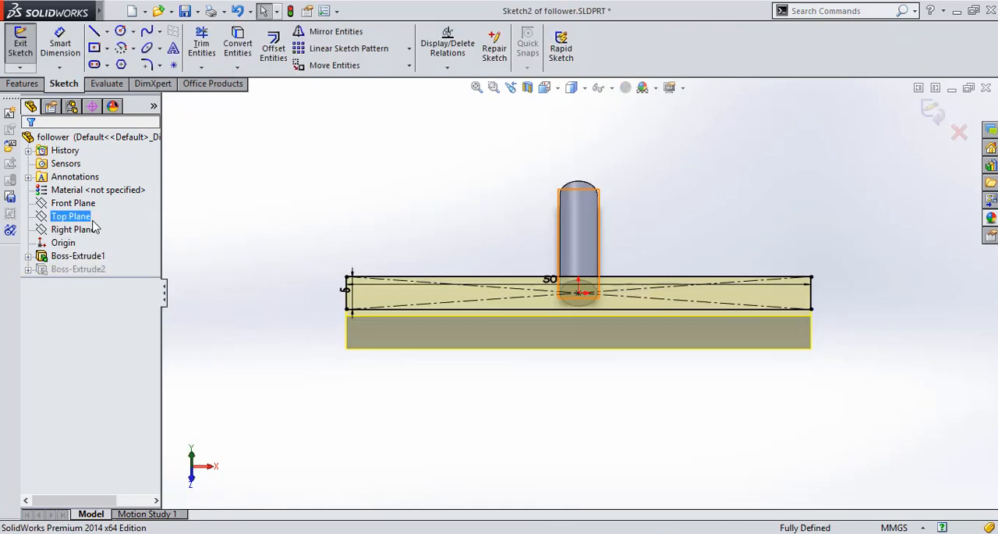
{"action": "double_click", "coordinate": [542, 278]}
{"action": "type", "text": "10"}
{"action": "key", "text": "Return"}
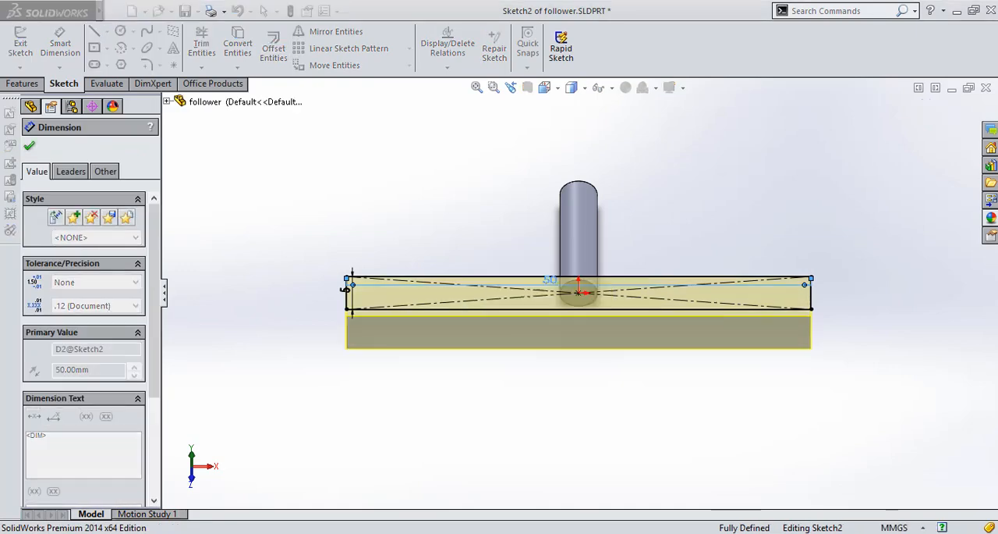
{"action": "left_click", "coordinate": [932, 111]}
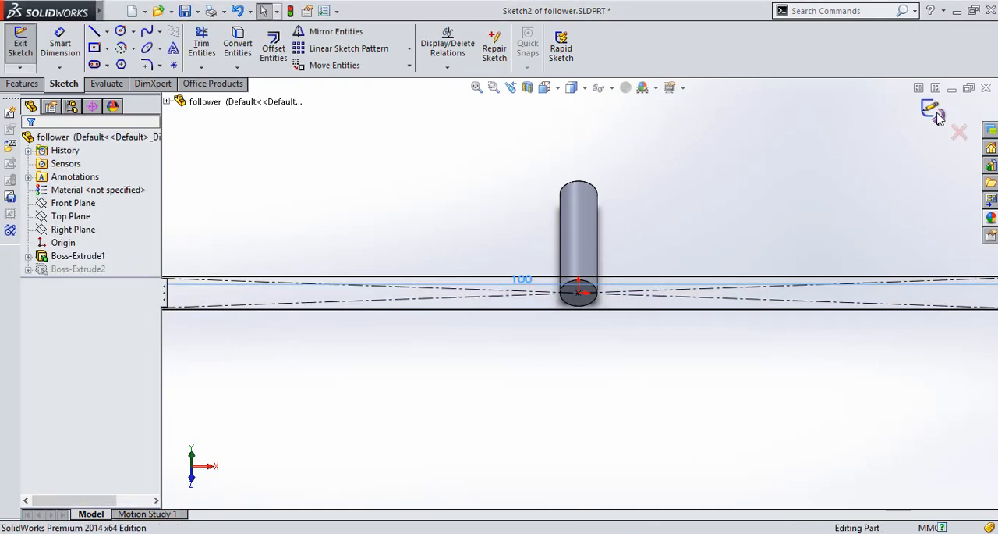
Apply a dark red color from the standard swatches to the whole follower part
{"action": "right_click", "coordinate": [523, 288]}
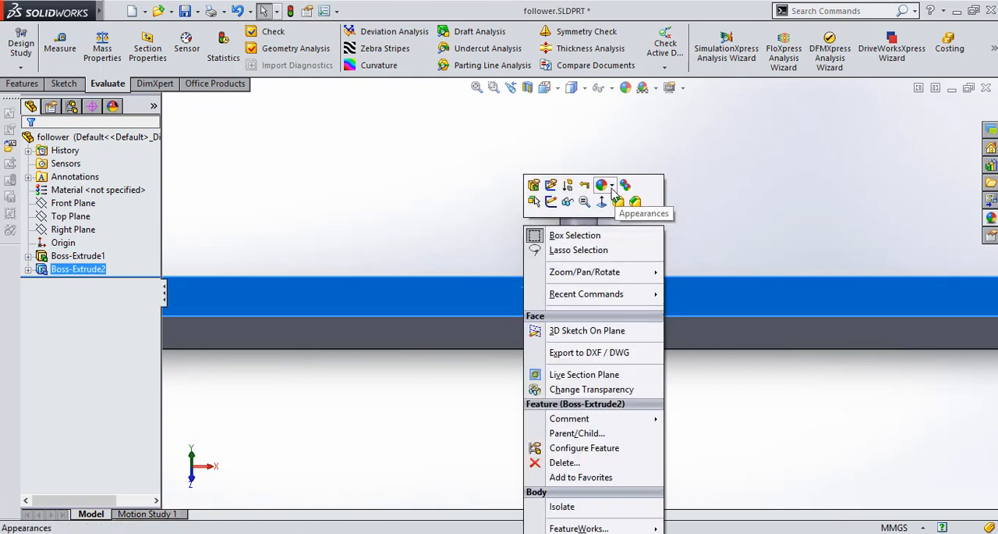
{"action": "left_click", "coordinate": [612, 186]}
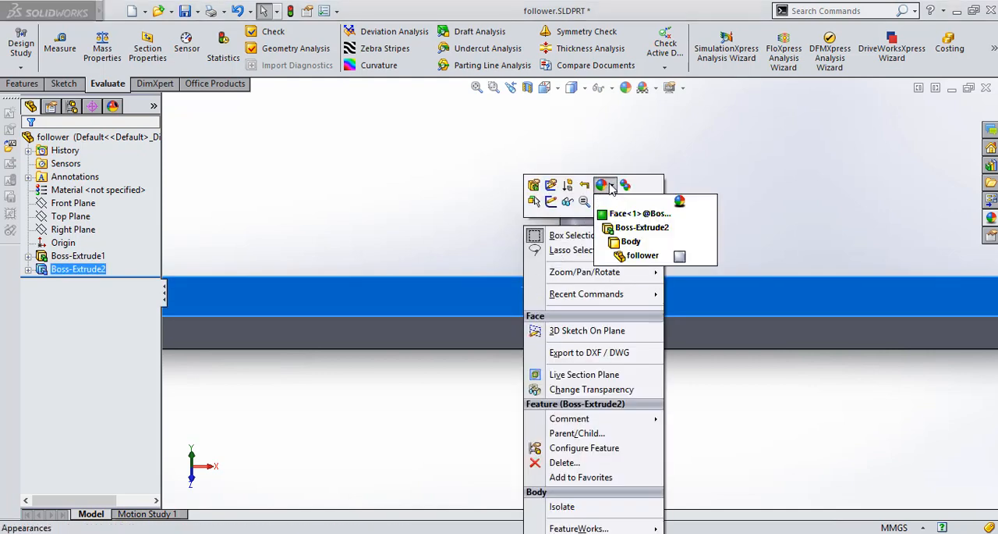
{"action": "left_click", "coordinate": [619, 257]}
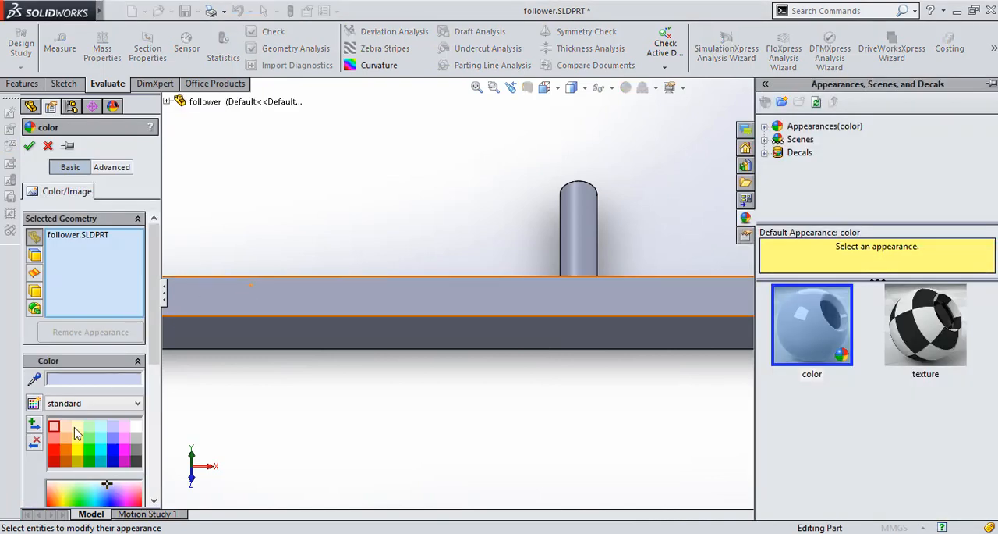
{"action": "left_click", "coordinate": [54, 461]}
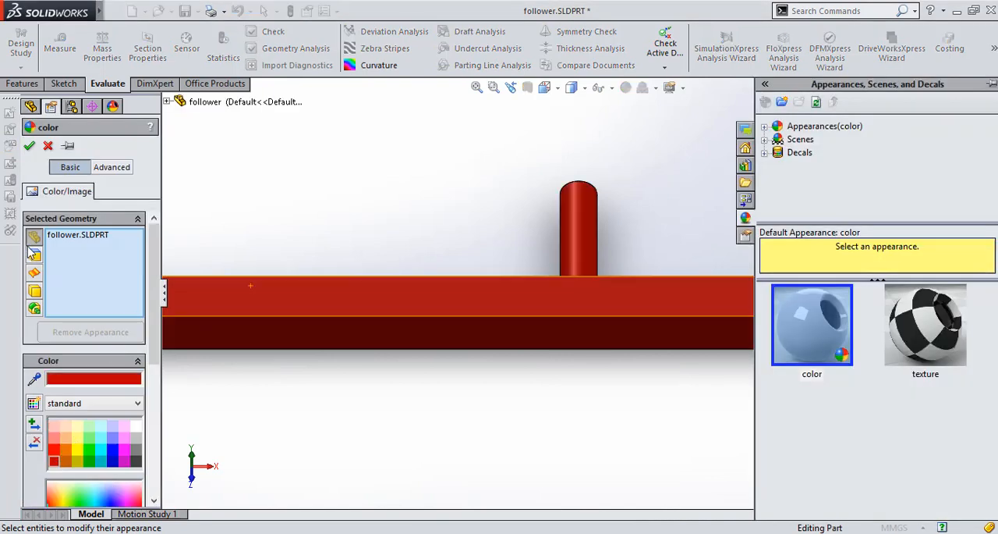
{"action": "left_click", "coordinate": [30, 146]}
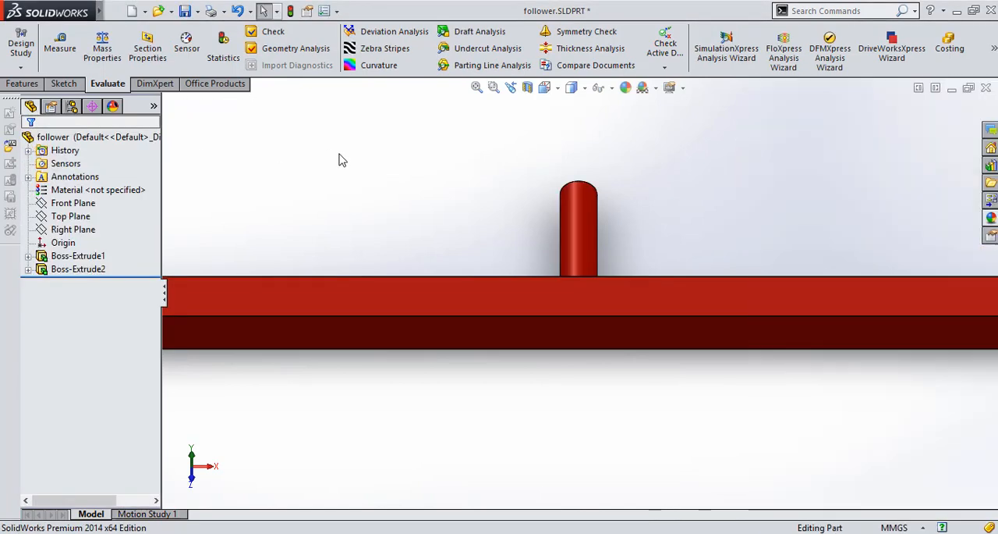
Save the follower part, return to the Assem1 assembly and rebuild it with the changed part
{"action": "key", "text": "ctrl+s"}
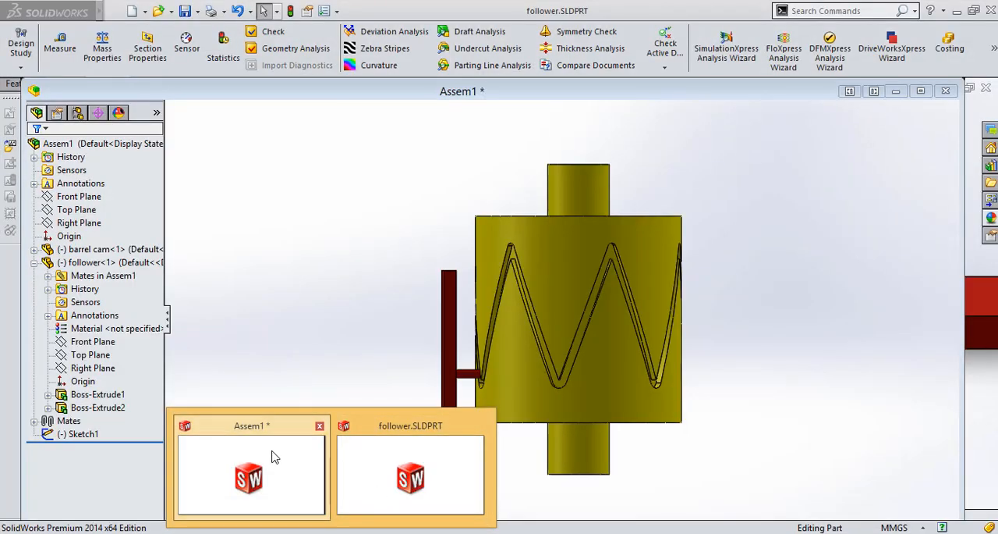
{"action": "left_click", "coordinate": [273, 456]}
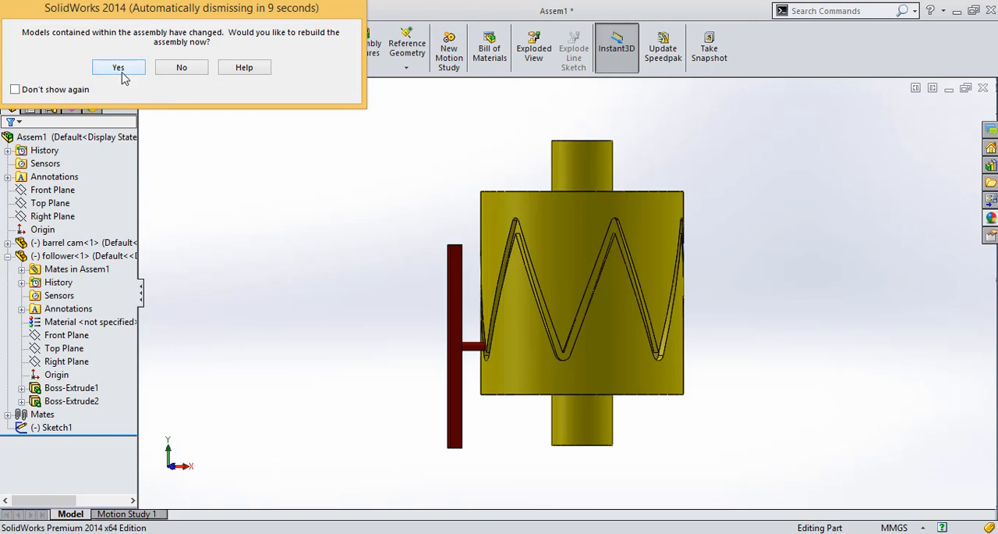
{"action": "left_click", "coordinate": [118, 68]}
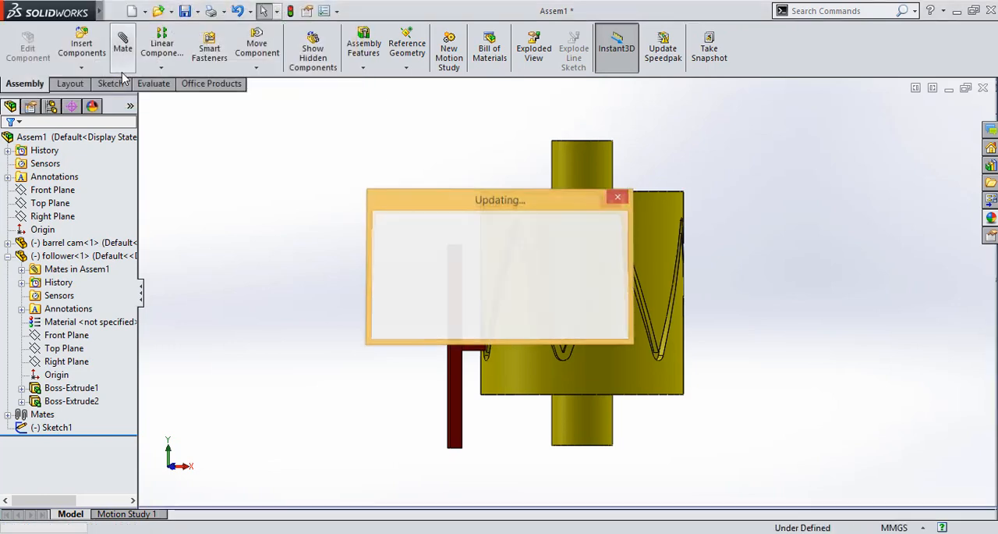
Open Motion Study 1 with its timeline expanded and enable the SolidWorks Motion add-in
{"action": "left_click", "coordinate": [125, 514]}
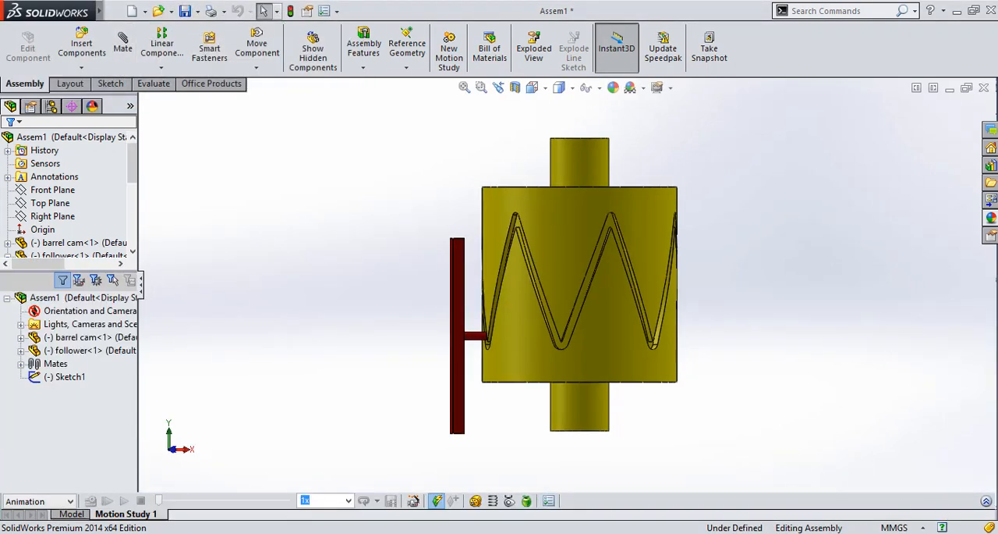
{"action": "left_click", "coordinate": [986, 501]}
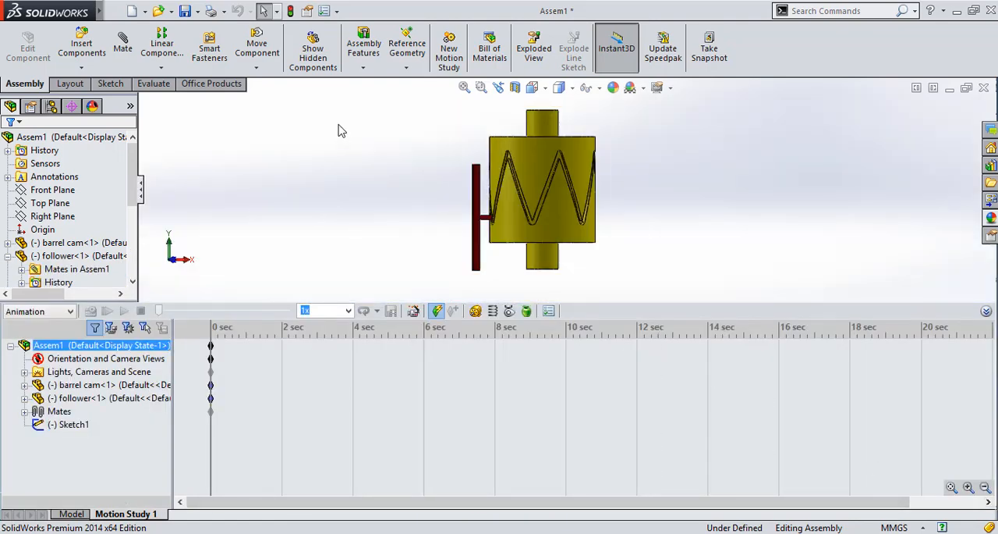
{"action": "left_click", "coordinate": [337, 12]}
{"action": "left_click", "coordinate": [360, 57]}
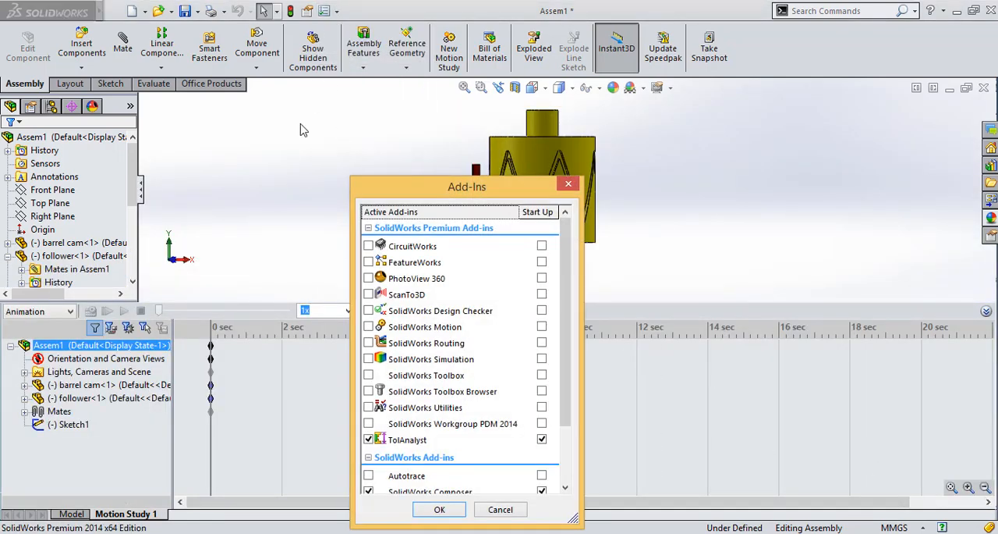
{"action": "left_click", "coordinate": [368, 326]}
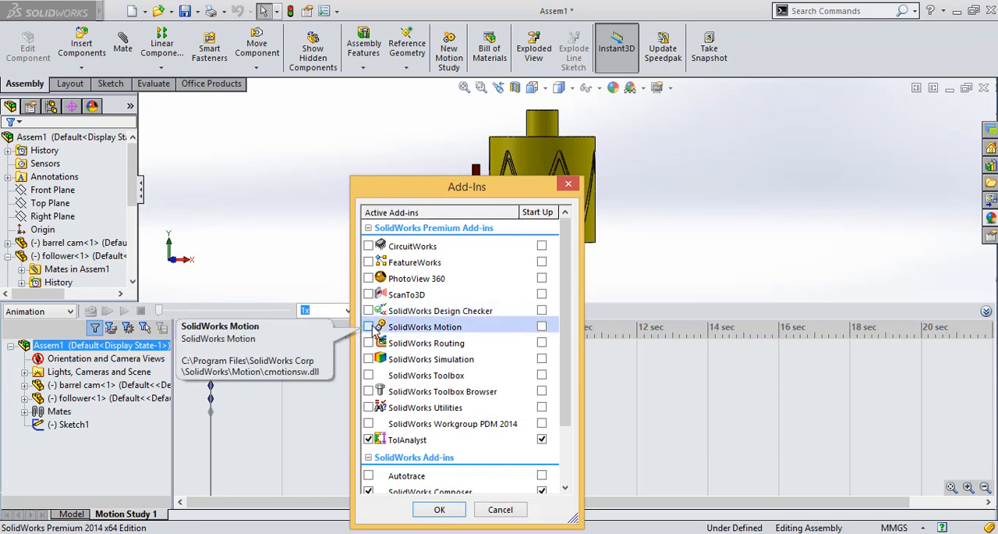
{"action": "left_click", "coordinate": [439, 510]}
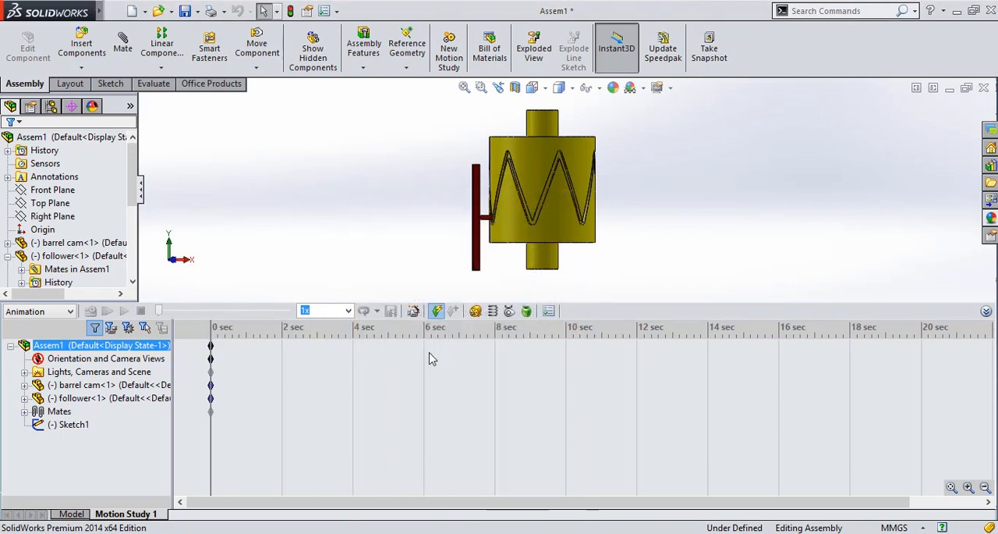
Add a rotary motor to the barrel cam's lower shaft face with a constant speed of 10 RPM
{"action": "left_click", "coordinate": [486, 310]}
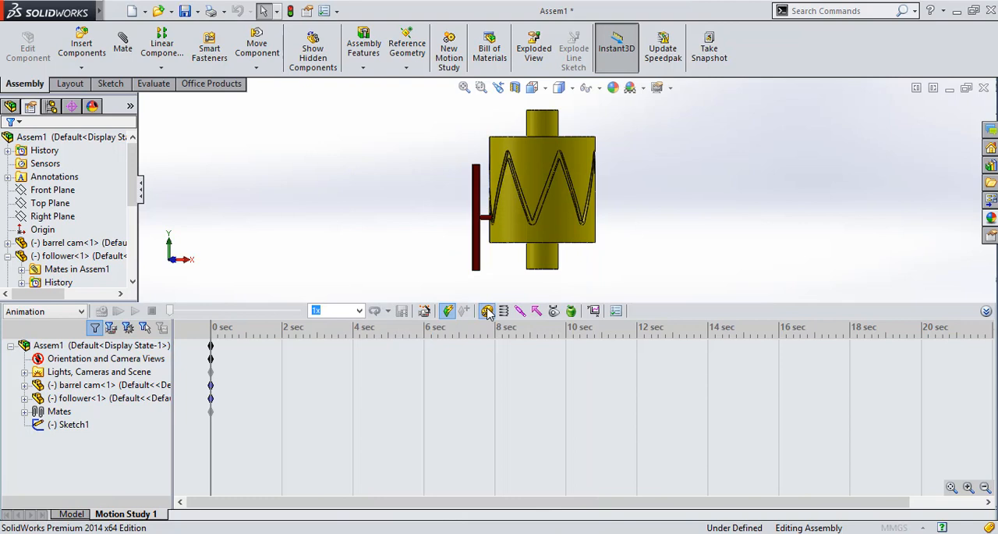
{"action": "left_click", "coordinate": [550, 269]}
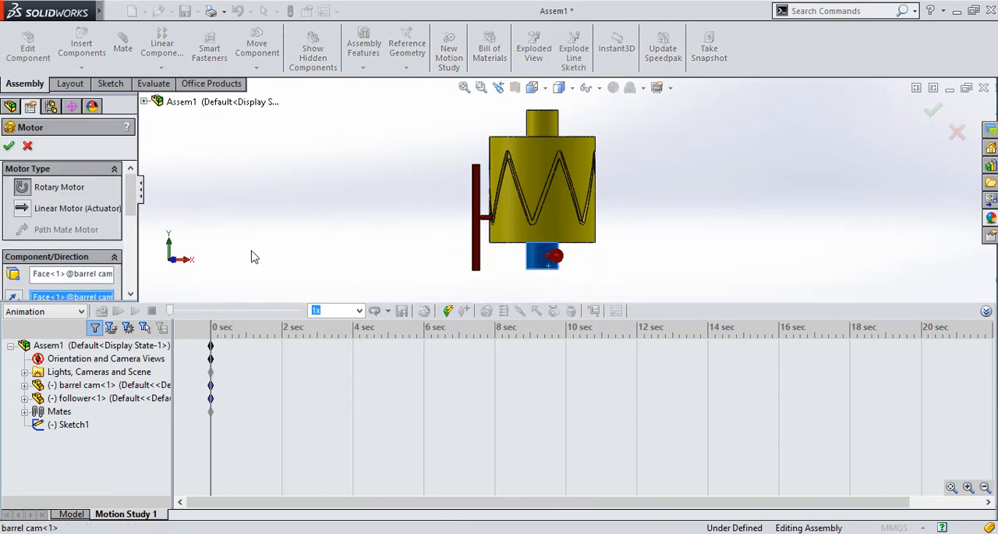
{"action": "scroll", "coordinate": [132, 274], "scroll_direction": "down", "scroll_amount": 3}
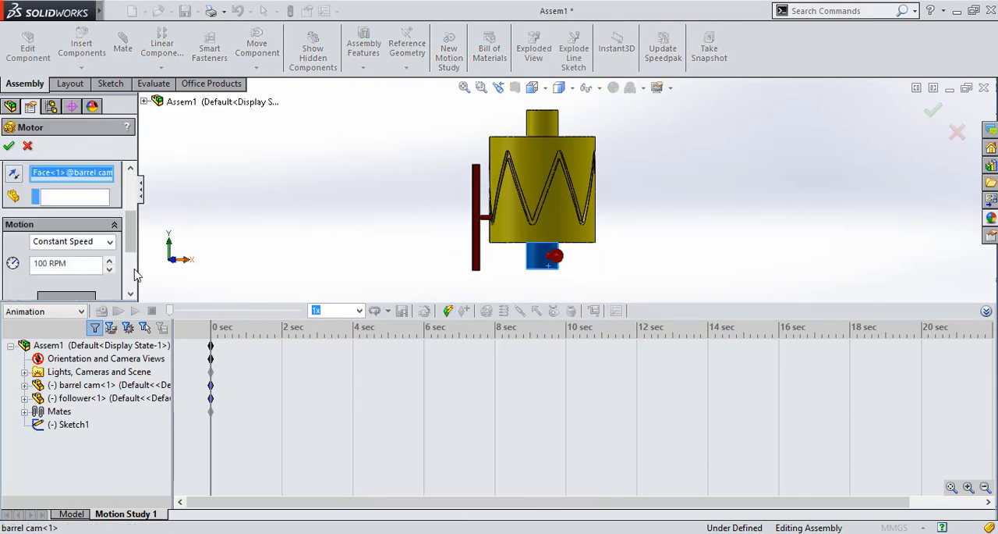
{"action": "left_click_drag", "start_coordinate": [76, 263], "coordinate": [10, 262]}
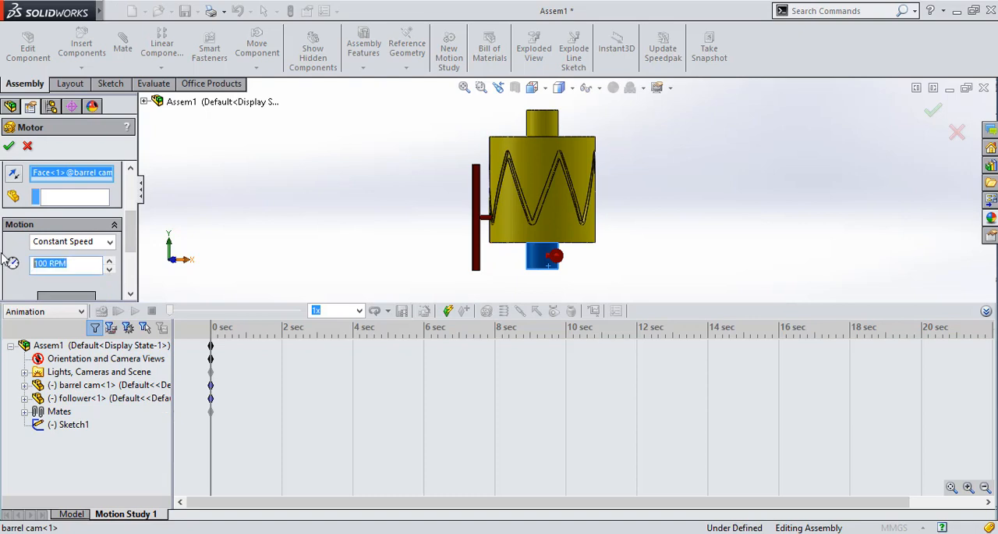
{"action": "type", "text": "10"}
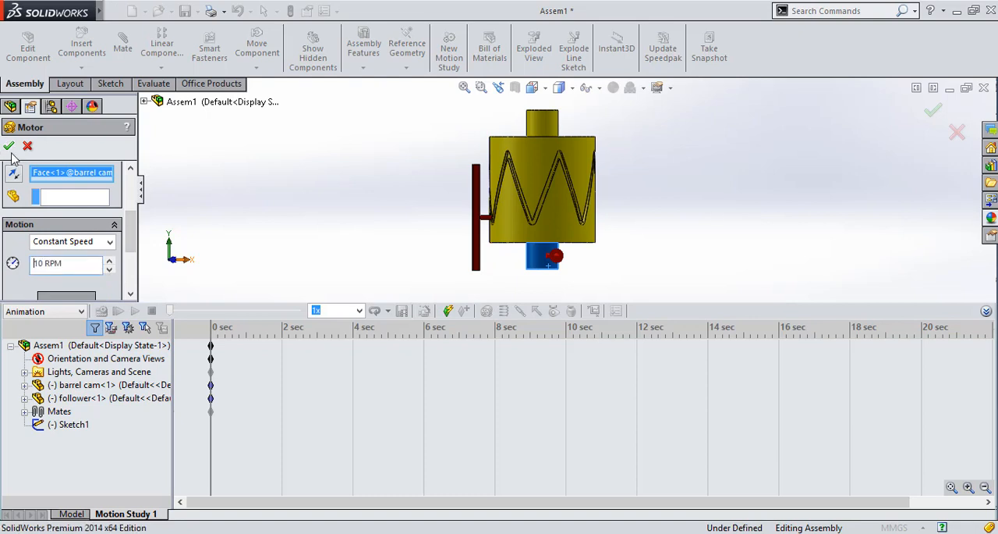
{"action": "left_click", "coordinate": [9, 147]}
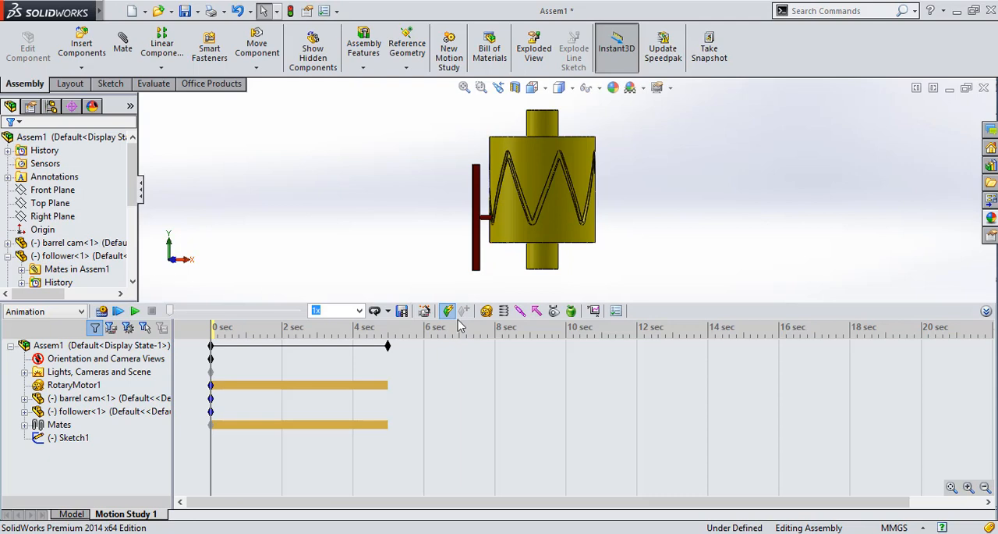
Add a solid body contact between the follower and the barrel cam, and set the study type to Basic Motion
{"action": "left_click", "coordinate": [554, 310]}
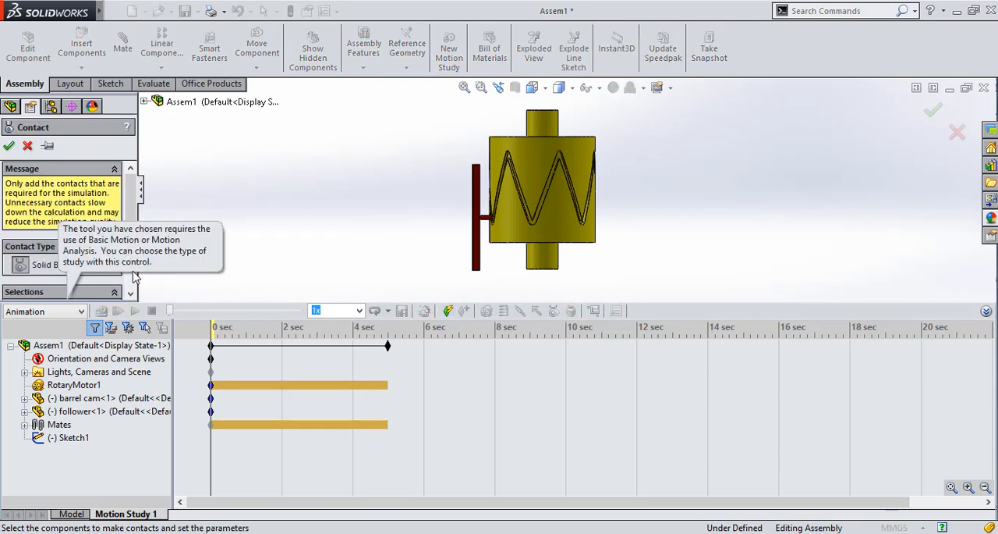
{"action": "scroll", "coordinate": [132, 275], "scroll_direction": "down", "scroll_amount": 3}
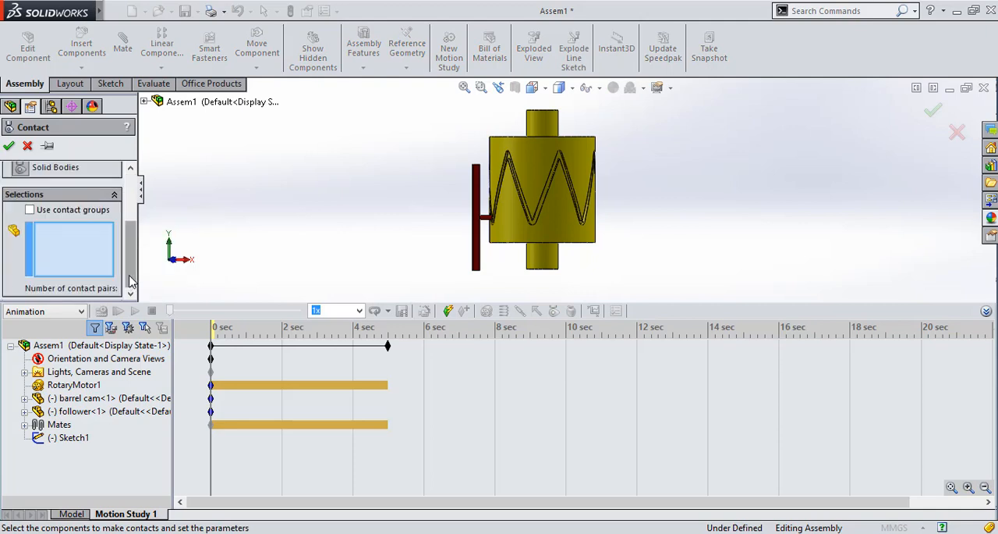
{"action": "left_click", "coordinate": [473, 234]}
{"action": "left_click", "coordinate": [512, 232]}
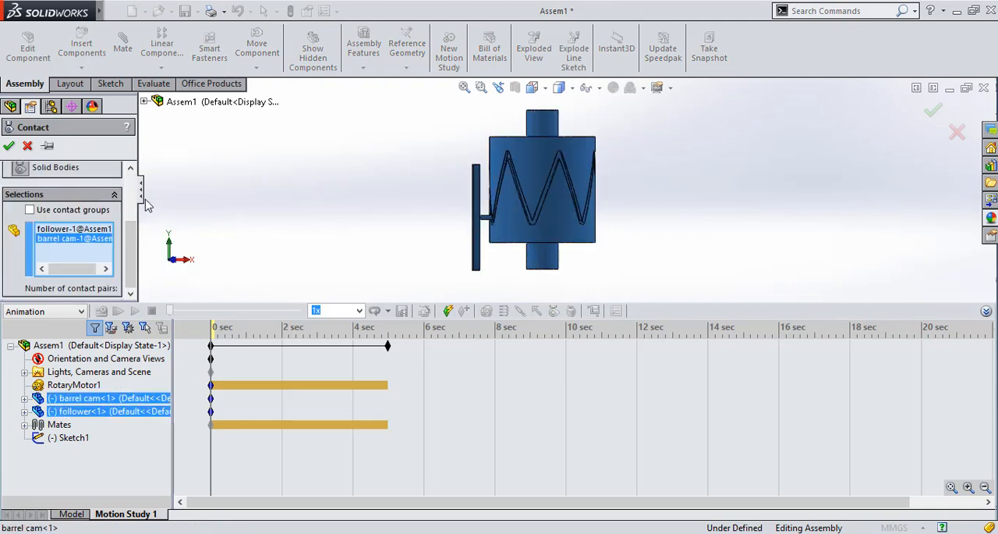
{"action": "left_click", "coordinate": [9, 146]}
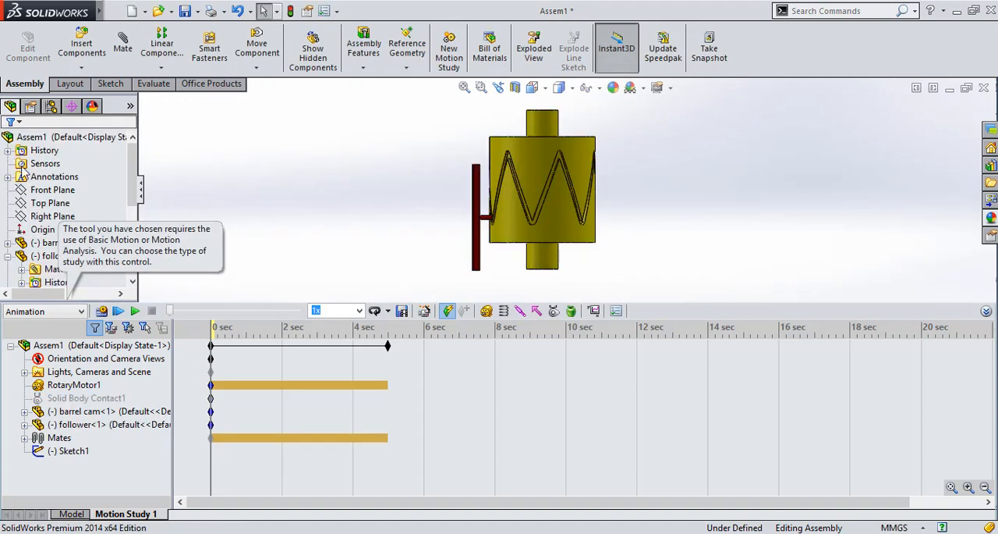
{"action": "left_click", "coordinate": [47, 311]}
{"action": "left_click", "coordinate": [31, 337]}
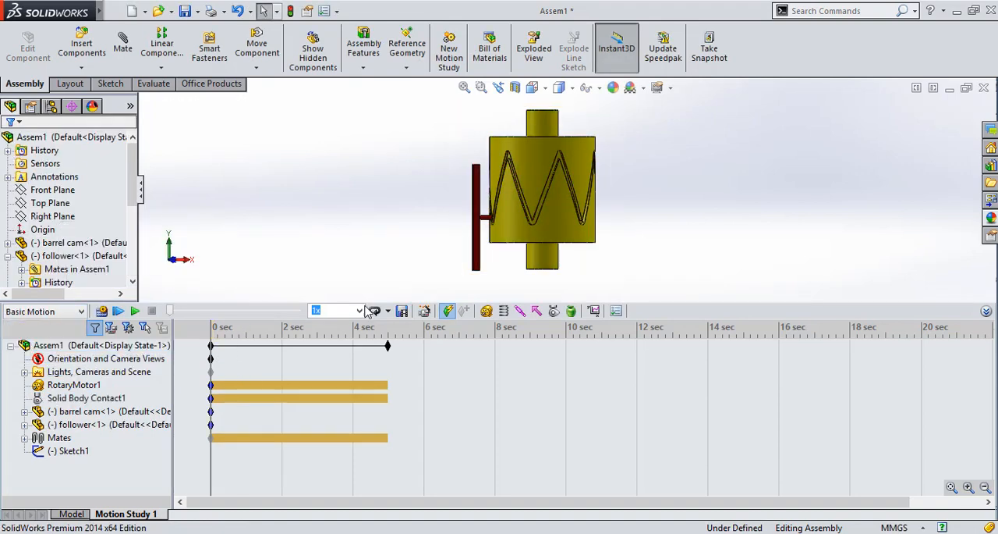
Collapse the motion timeline, calculate the motion study and stop the run partway
{"action": "left_click", "coordinate": [986, 312]}
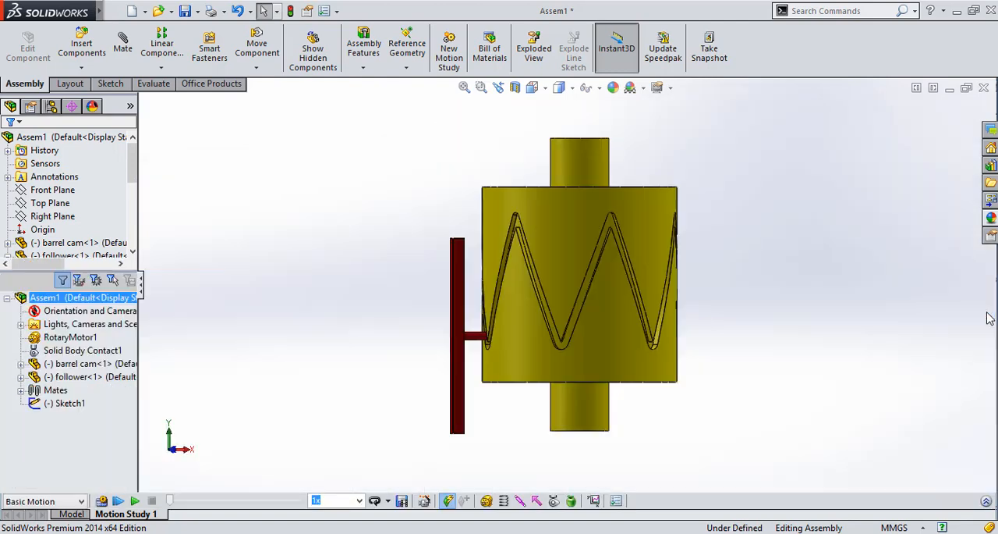
{"action": "left_click", "coordinate": [104, 501]}
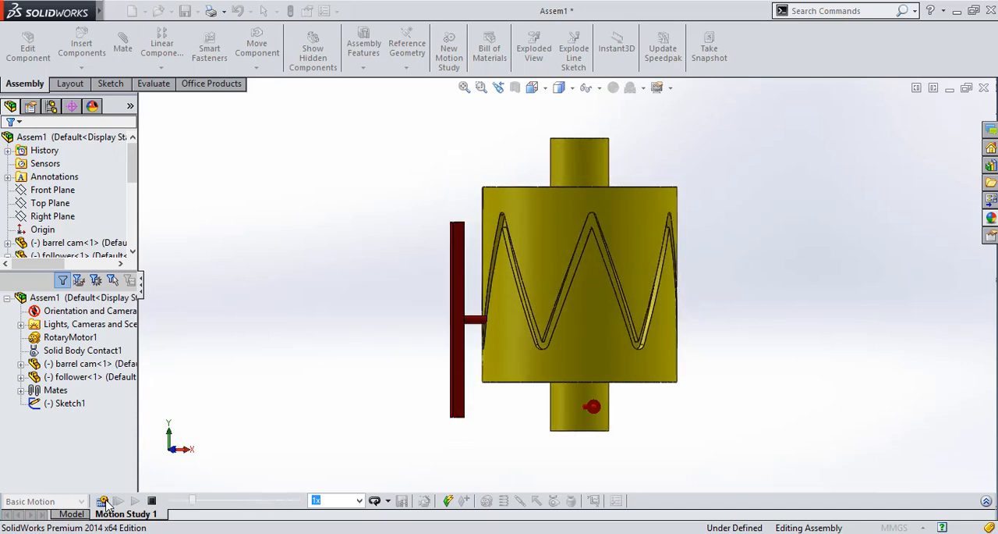
{"action": "left_click", "coordinate": [151, 500]}
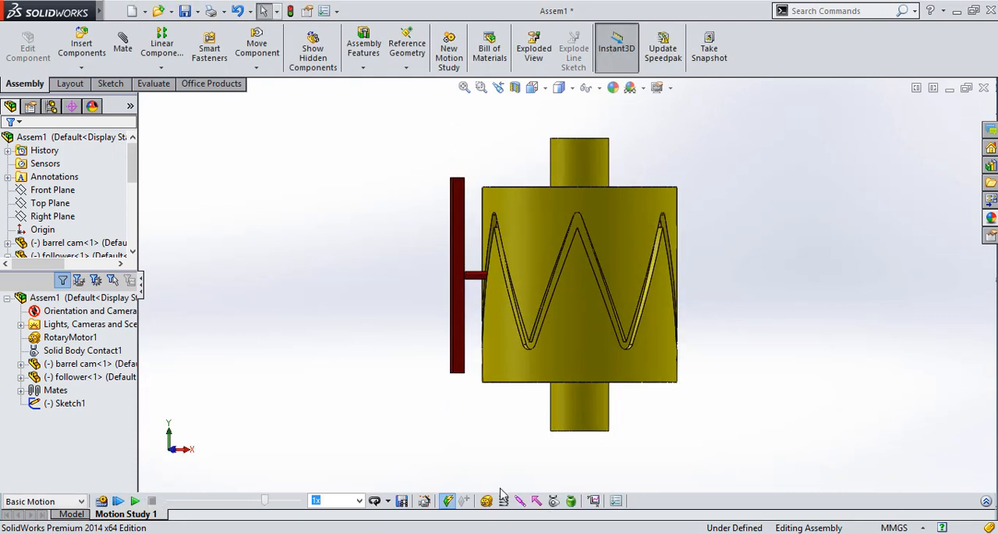
Set the motion study's Basic Motion frame rate to 73 frames per second
{"action": "left_click", "coordinate": [617, 501]}
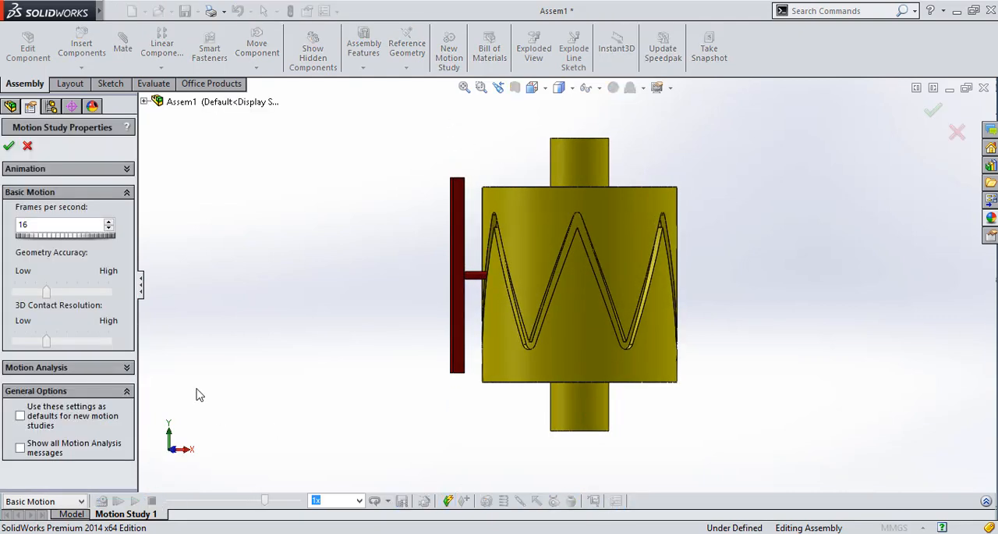
{"action": "left_click_drag", "start_coordinate": [27, 240], "coordinate": [91, 240]}
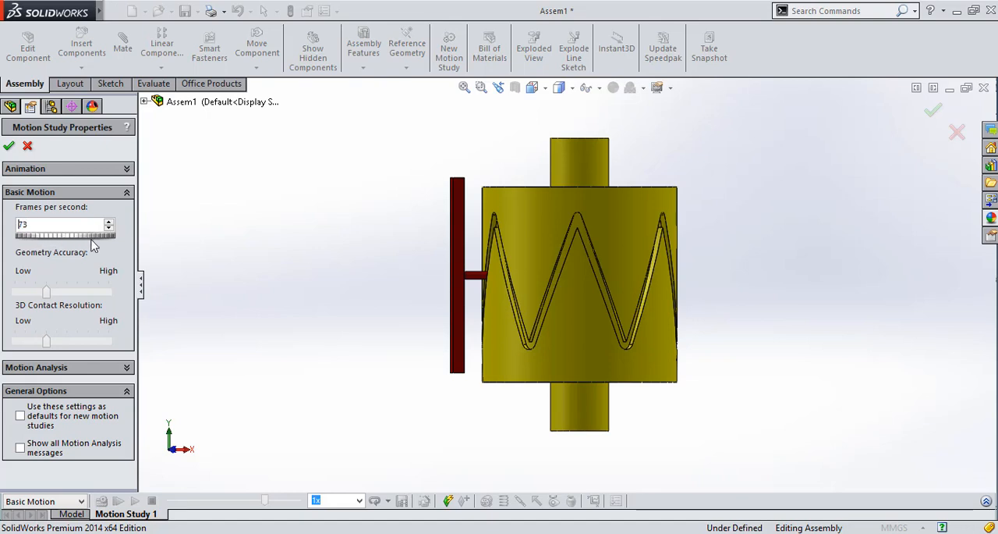
{"action": "left_click", "coordinate": [9, 146]}
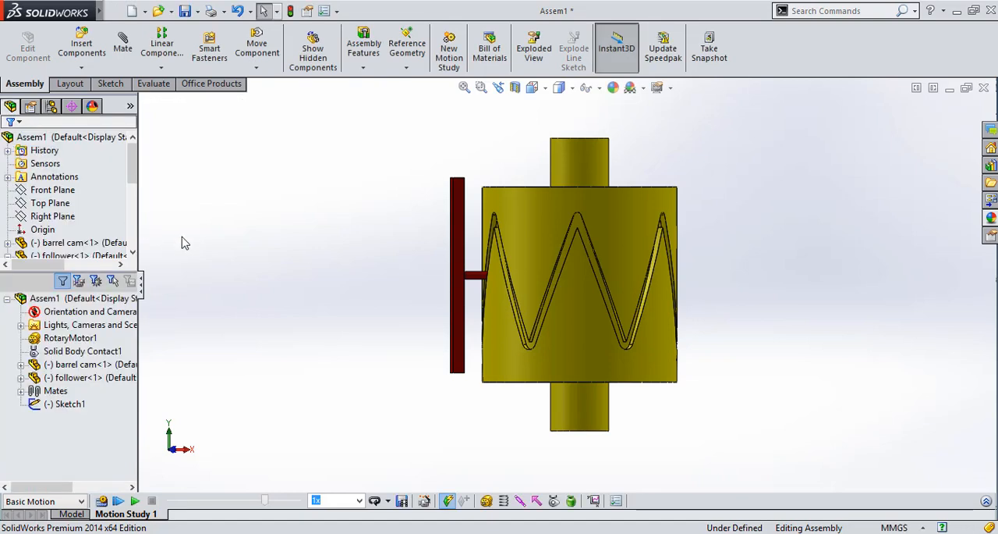
Recalculate the motion study with the changed frame rate
{"action": "key", "text": "Right"}
{"action": "key", "text": "Right"}
{"action": "key", "text": "Right"}
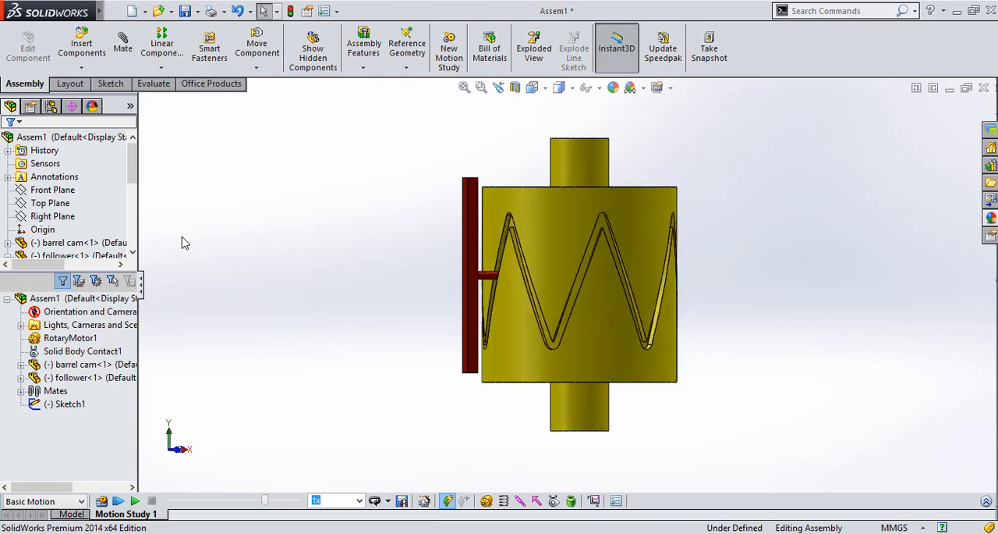
{"action": "left_click", "coordinate": [532, 87]}
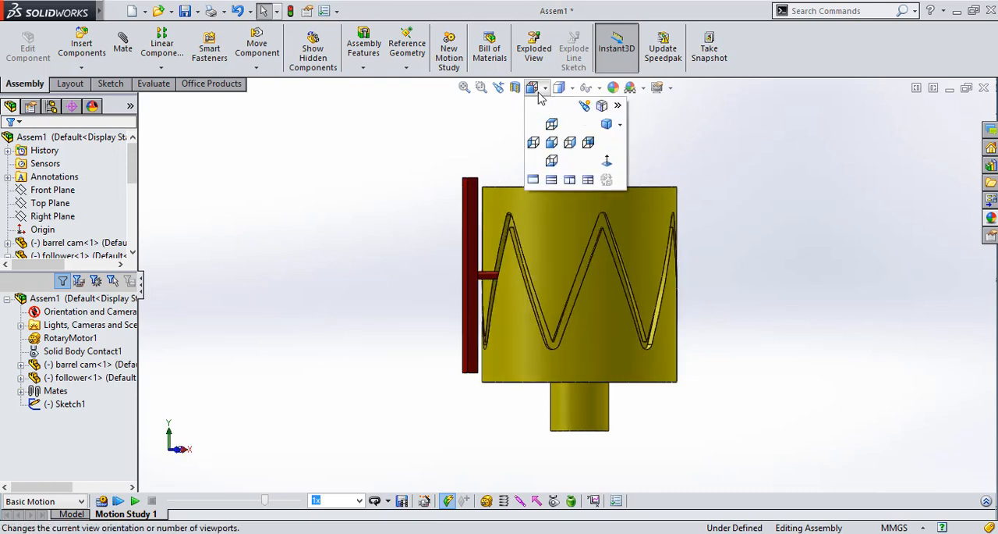
{"action": "left_click", "coordinate": [607, 125]}
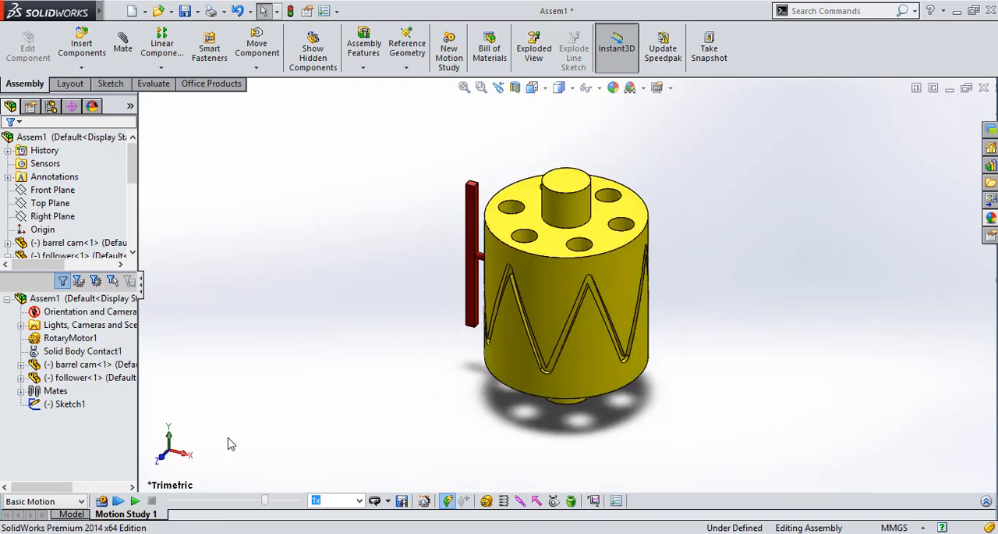
{"action": "left_click", "coordinate": [101, 501]}
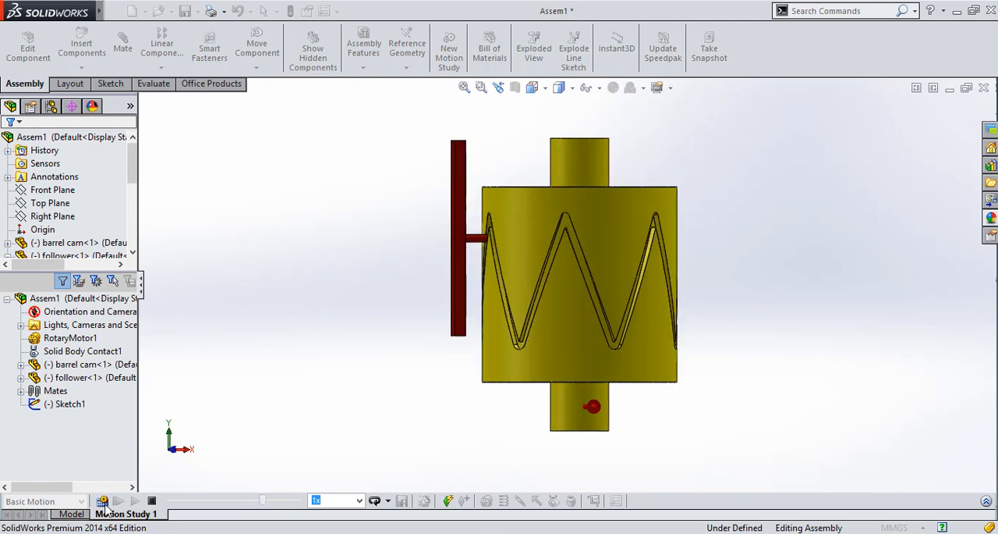
{"action": "left_click", "coordinate": [103, 500]}
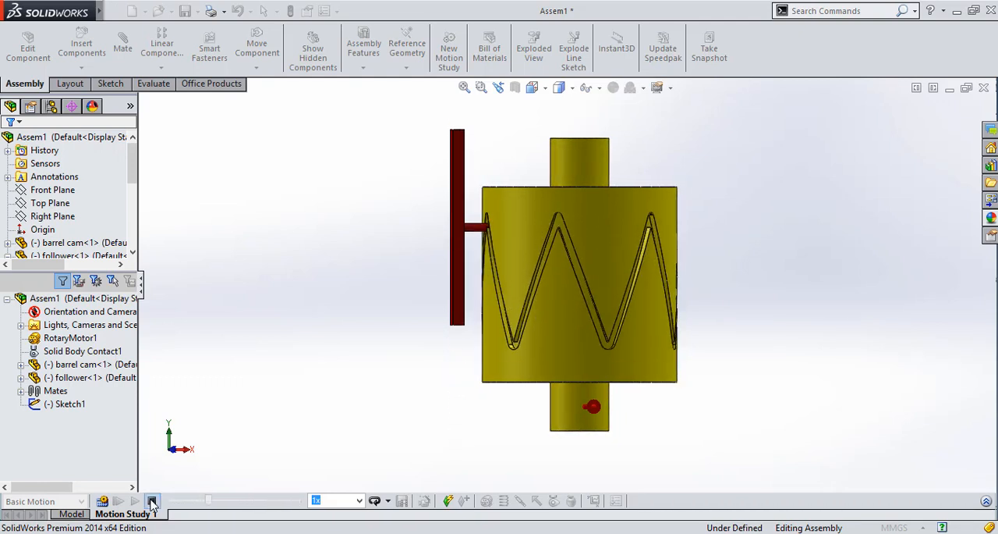
Play back the calculated cam and follower motion, watch it from different orientations, and stop the playback
{"action": "left_click", "coordinate": [135, 501]}
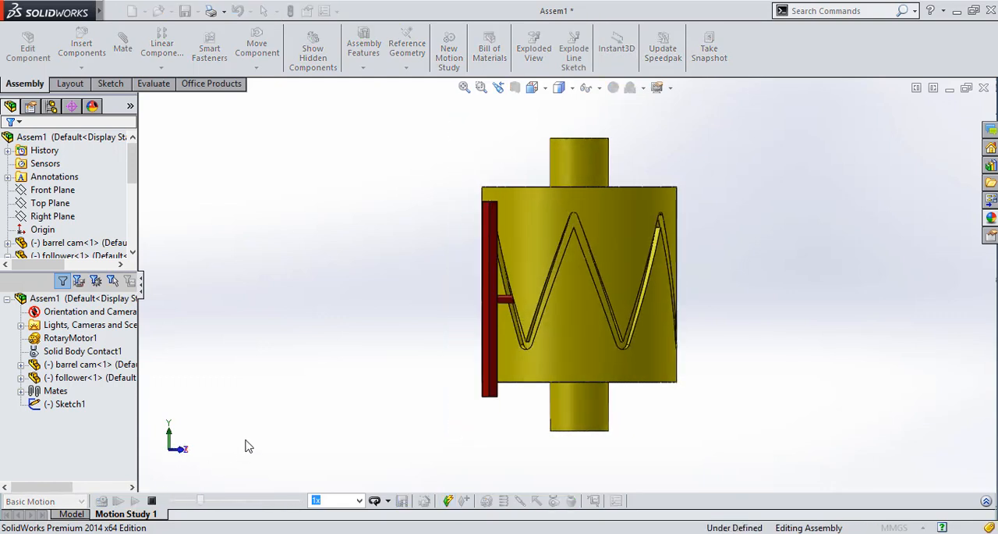
{"action": "key", "text": "Down"}
{"action": "key", "text": "Down"}
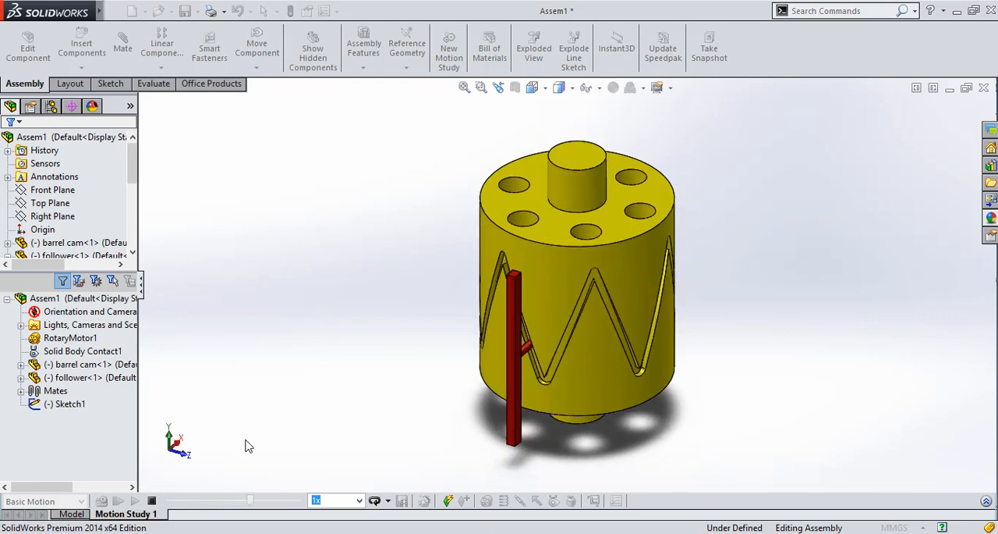
{"action": "key", "text": "ctrl+1"}
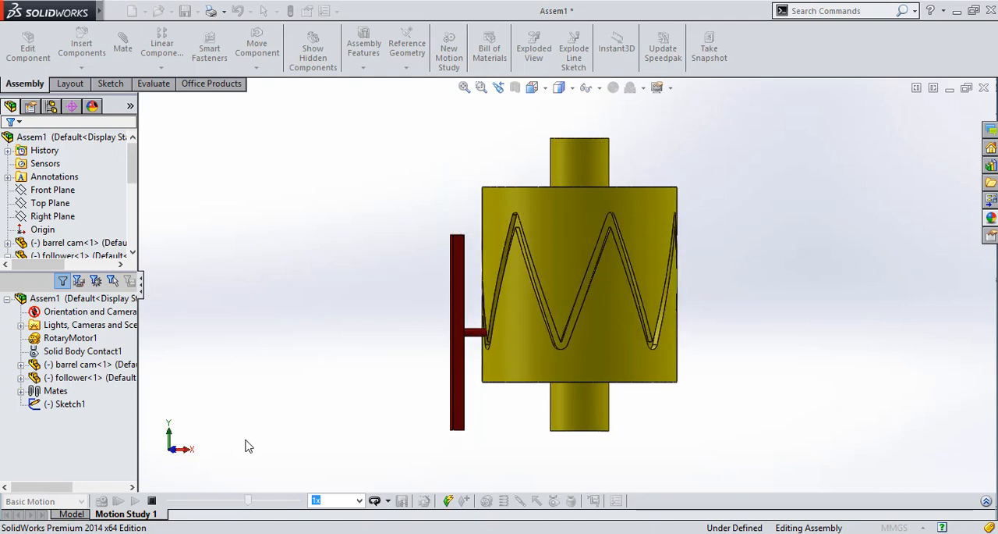
{"action": "left_click", "coordinate": [537, 89]}
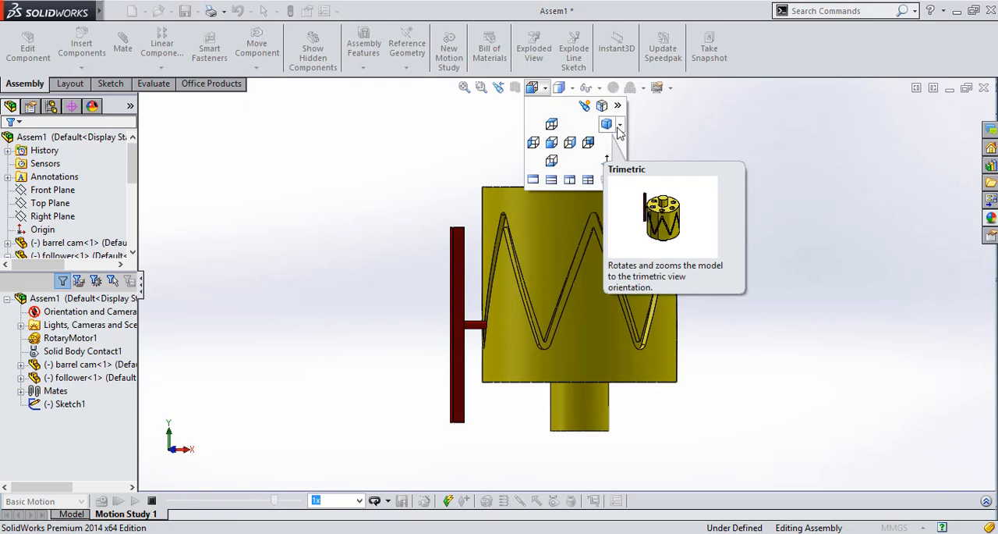
{"action": "left_click", "coordinate": [619, 126]}
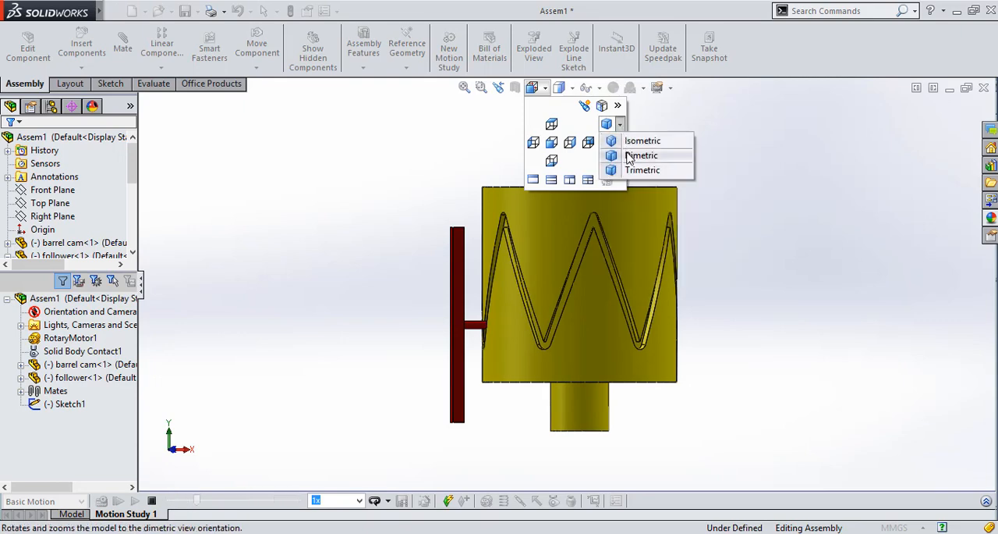
{"action": "left_click", "coordinate": [629, 156]}
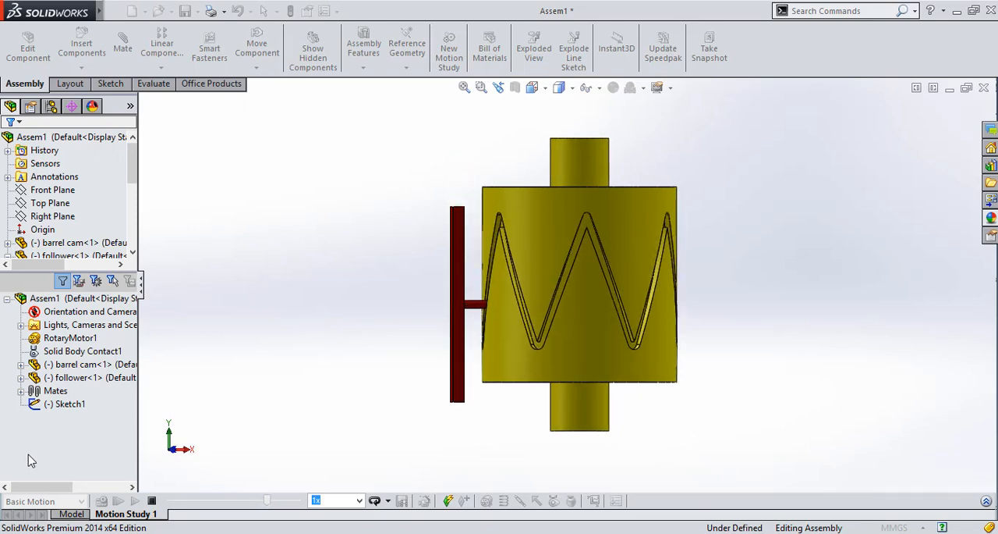
{"action": "left_click", "coordinate": [152, 500]}
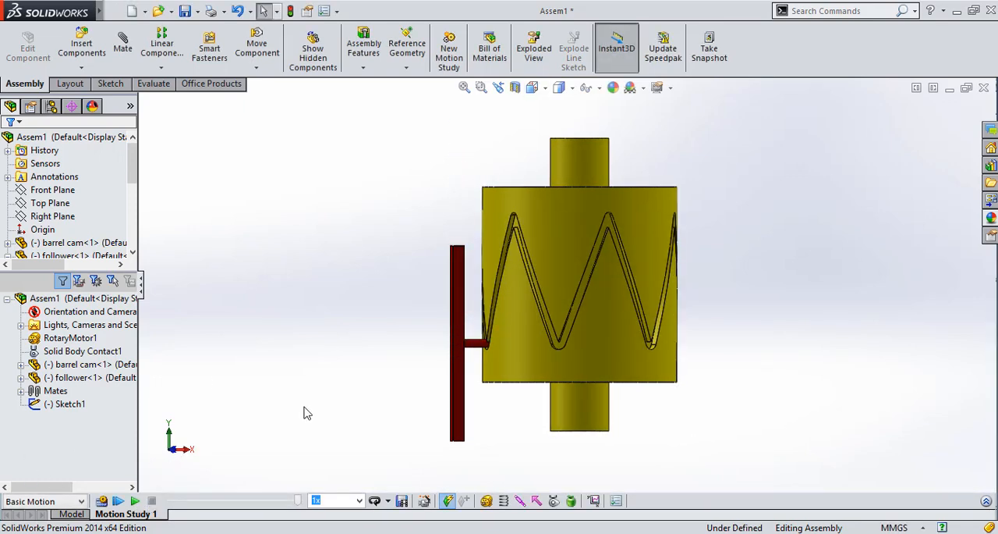
Examine the follower's pin in the barrel cam's groove from several tilted angles, finishing with a full-screen view
{"action": "key", "text": "Right"}
{"action": "key", "text": "Right"}
{"action": "key", "text": "Right"}
{"action": "key", "text": "Down"}
{"action": "key", "text": "Down"}
{"action": "key", "text": "Down"}
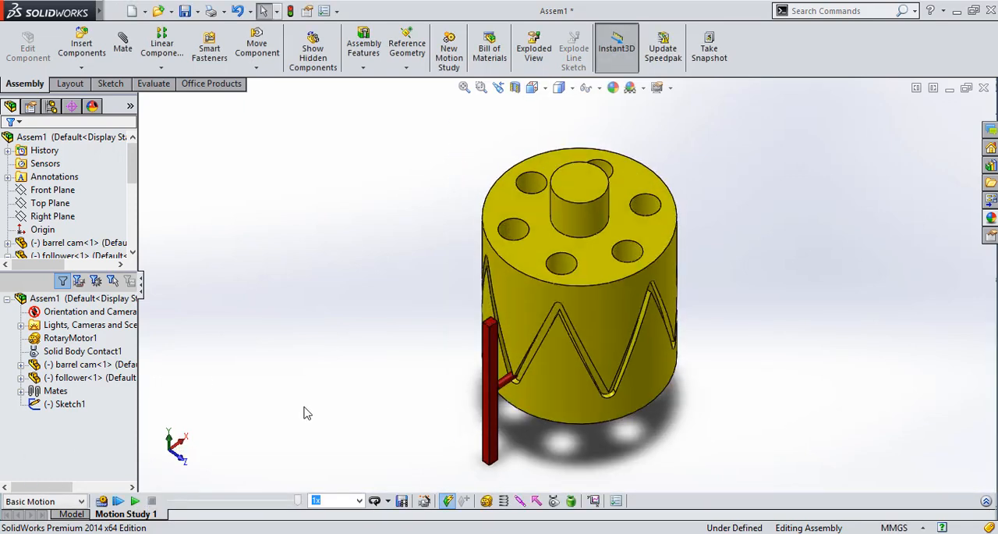
{"action": "key", "text": "Left"}
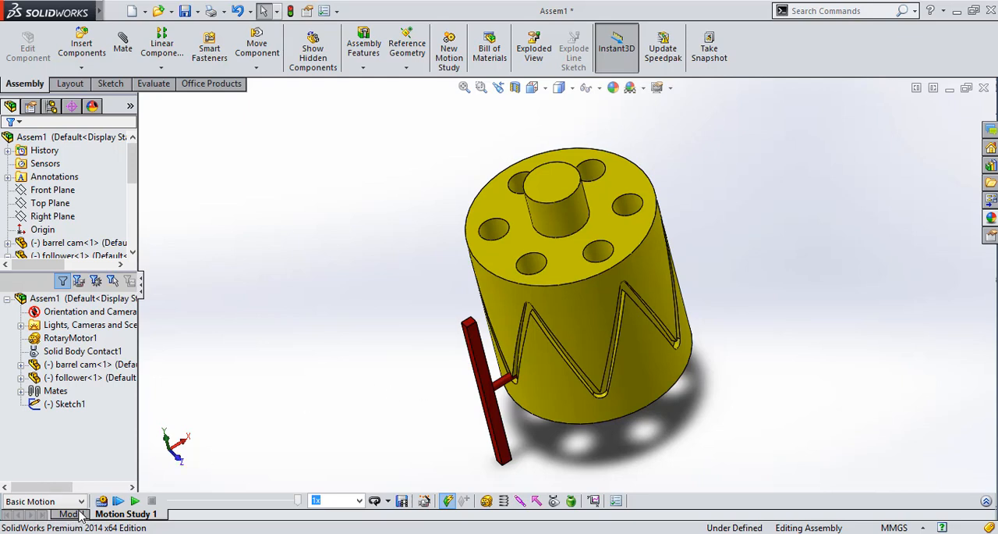
{"action": "key", "text": "Left"}
{"action": "key", "text": "Up"}
{"action": "key", "text": "Up"}
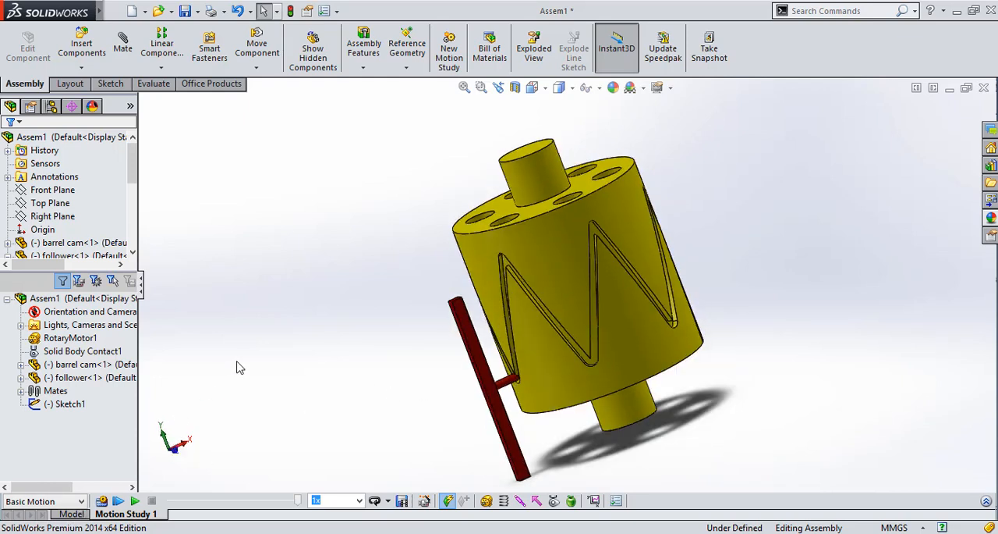
{"action": "key", "text": "Down"}
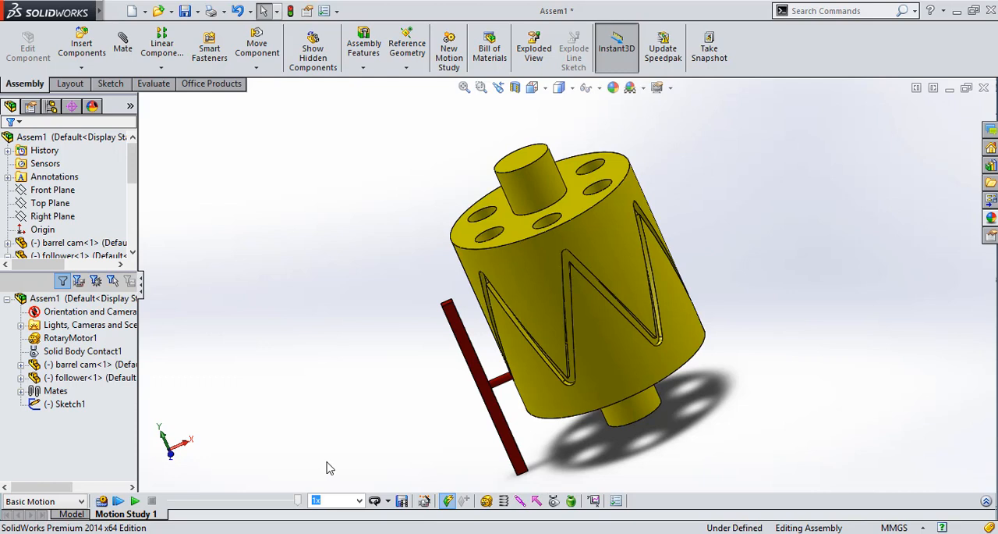
{"action": "key", "text": "F11"}
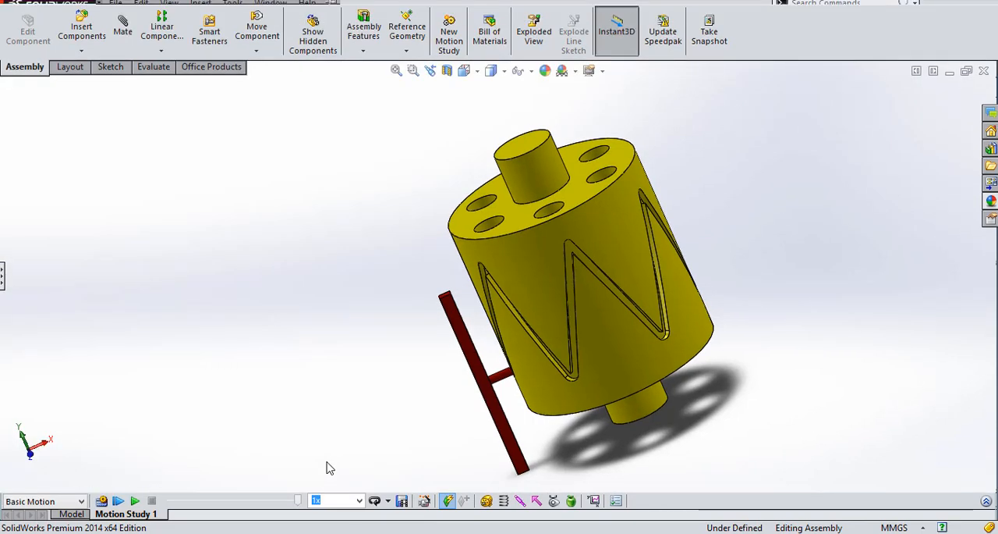